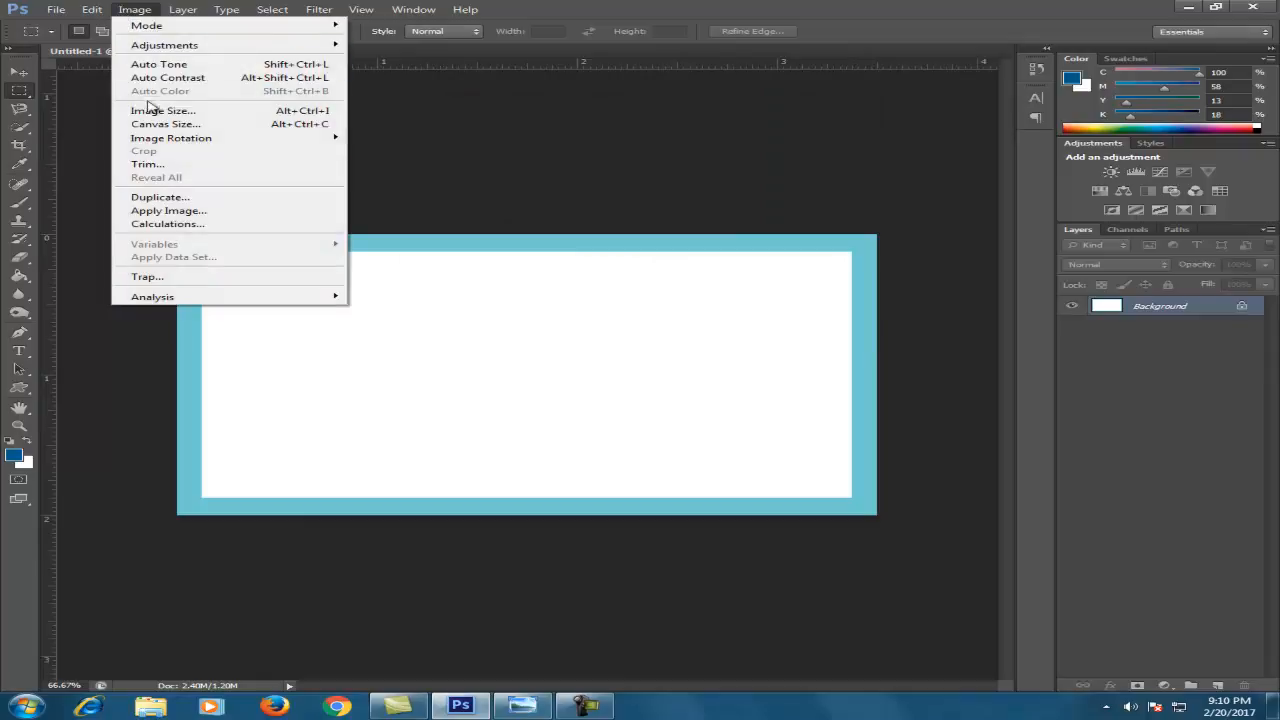
Open Canvas Size, then view the bleedlines.jpeg card guide (3.75×2.25 with 0.125" bleeds) in Photo Viewer
{"action": "left_click", "coordinate": [157, 126]}
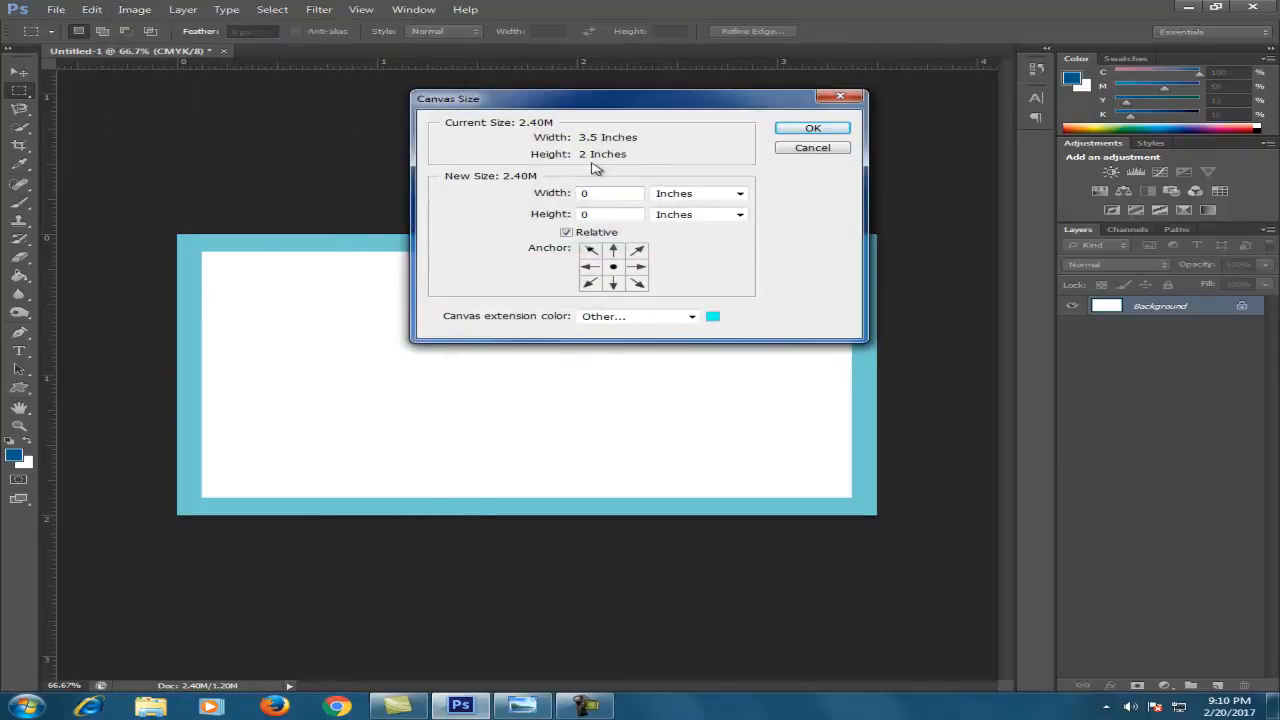
{"action": "left_click", "coordinate": [521, 706]}
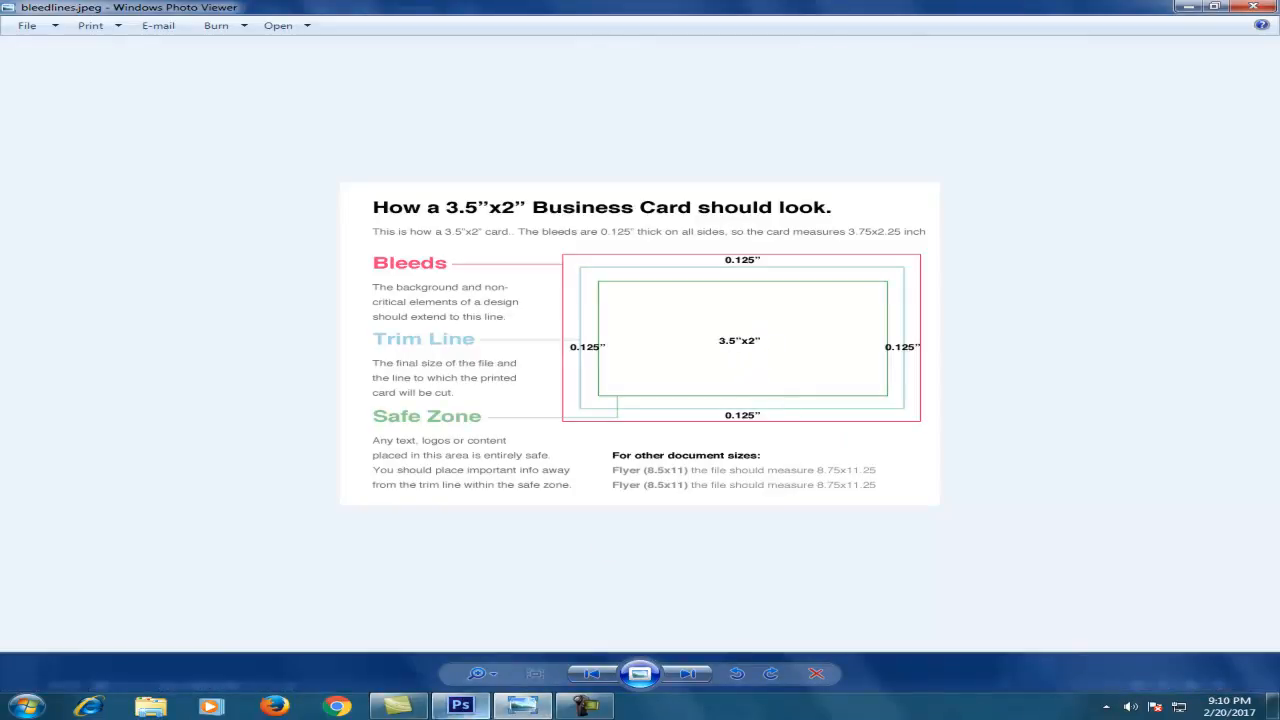
Compare the bleedlines.jpeg reference with Photoshop's Canvas Size dialog several times, ending back in Photoshop
{"action": "left_click", "coordinate": [460, 706]}
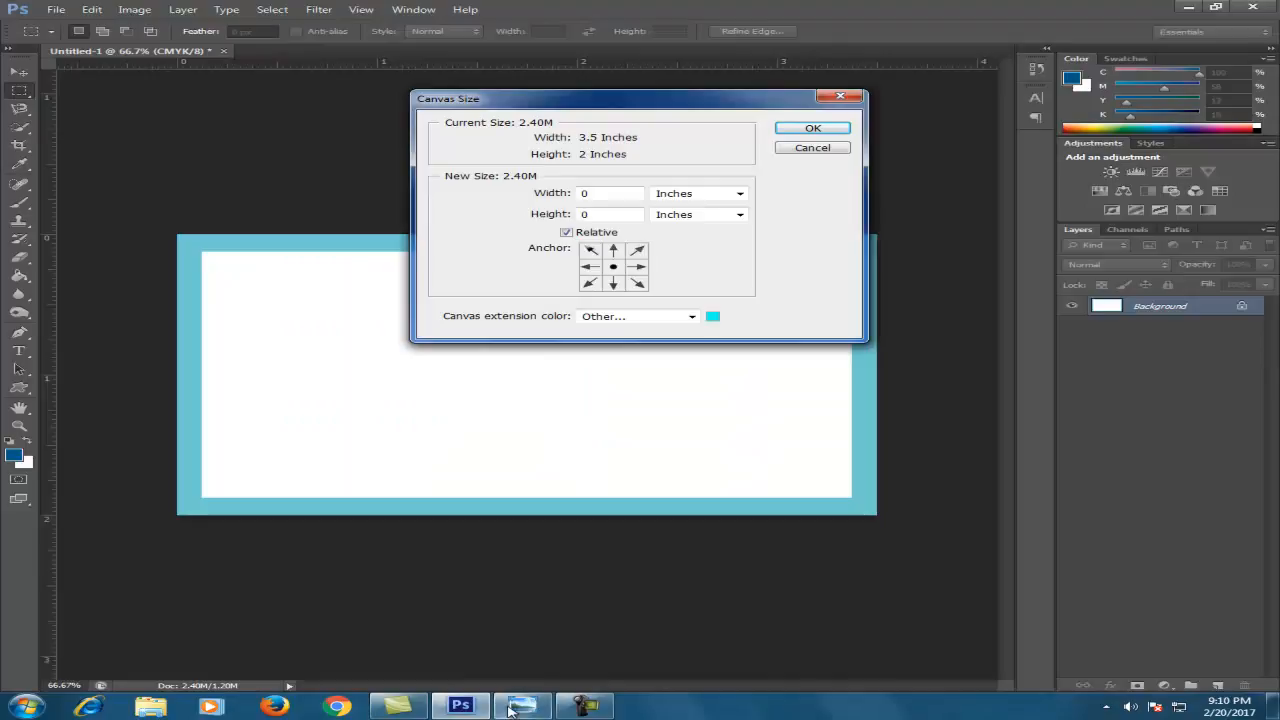
{"action": "left_click", "coordinate": [521, 706]}
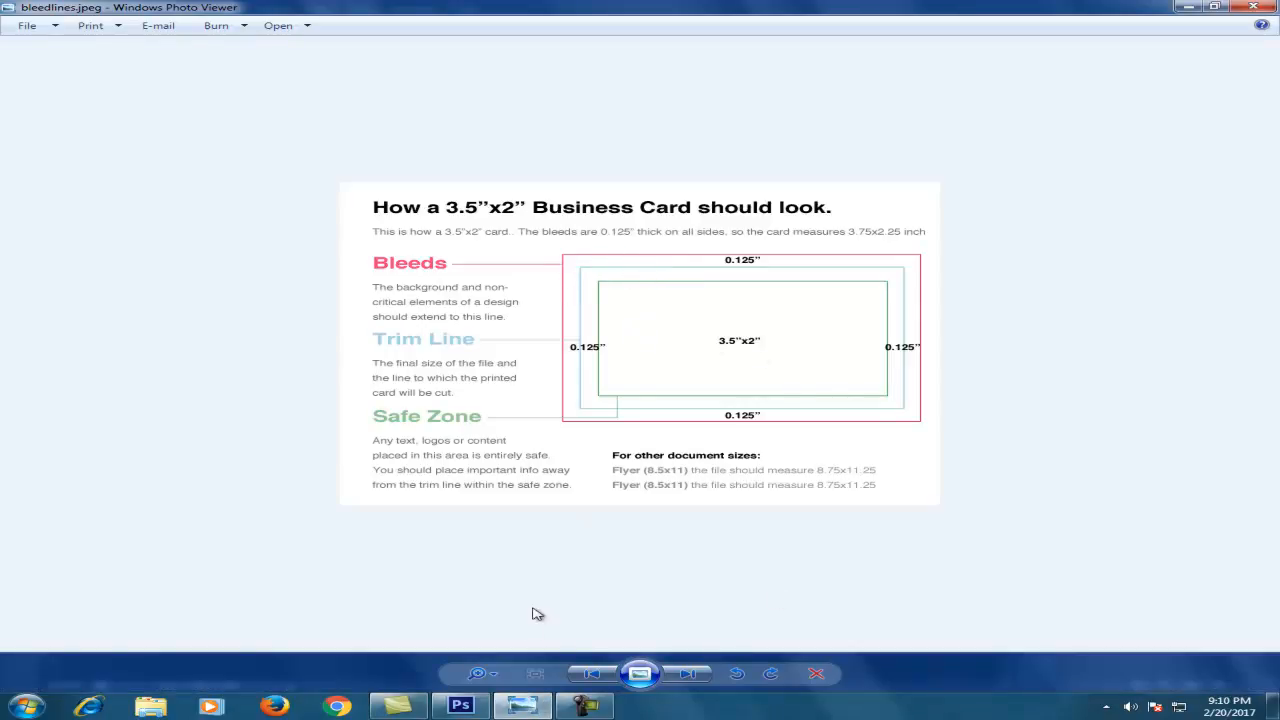
{"action": "left_click", "coordinate": [460, 706]}
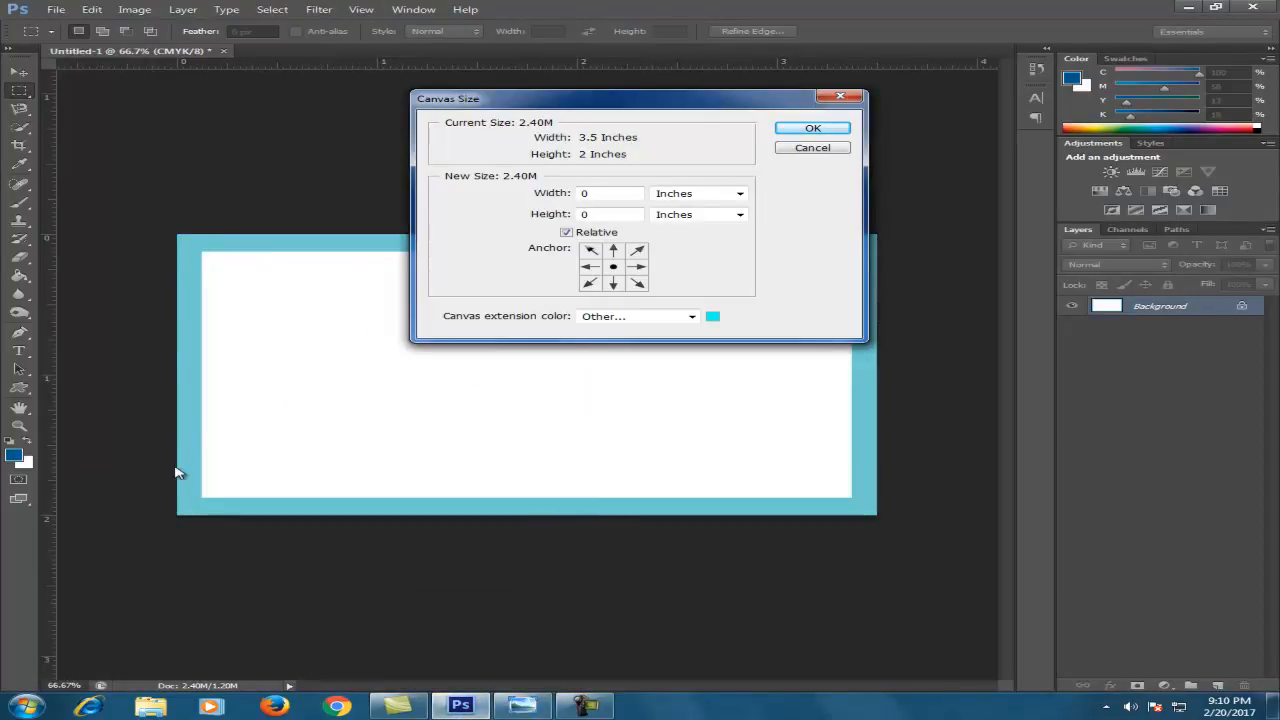
{"action": "left_click", "coordinate": [521, 706]}
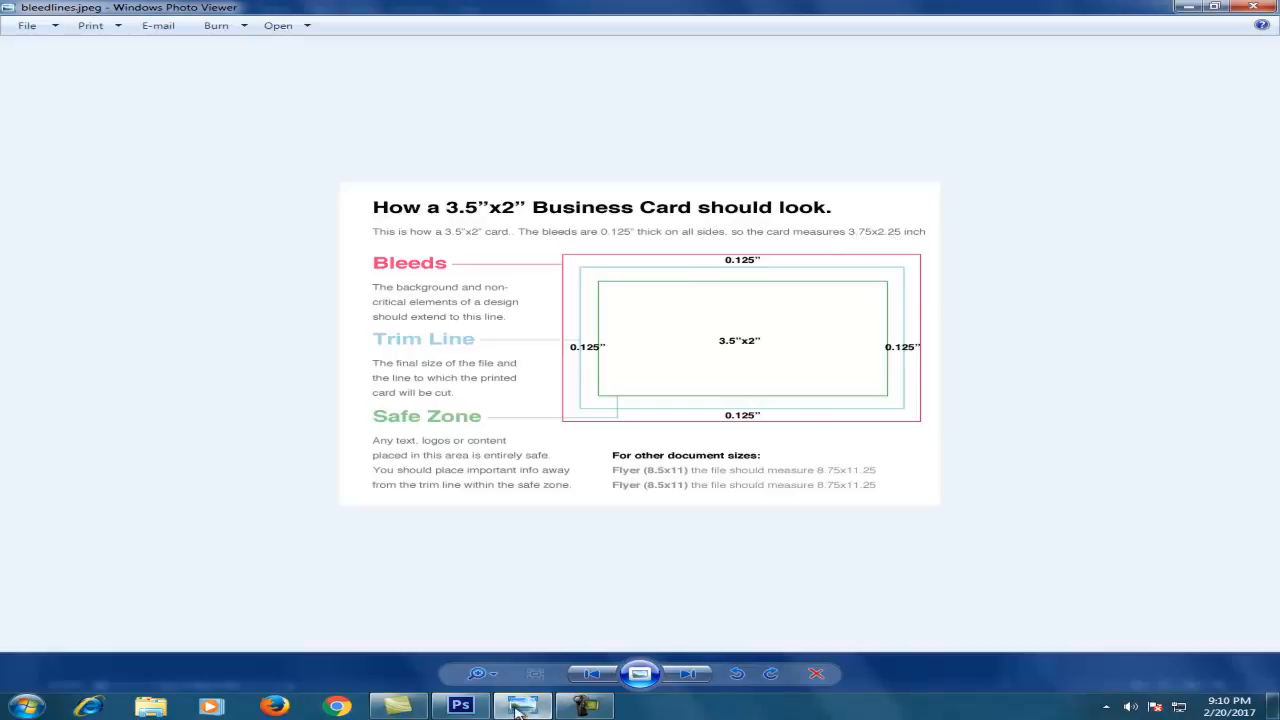
{"action": "left_click", "coordinate": [460, 706]}
Enlarge the canvas by .25 inch width and height with a dark green extension colour
{"action": "type", "text": ".25"}
{"action": "double_click", "coordinate": [605, 193]}
{"action": "type", "text": ".25"}
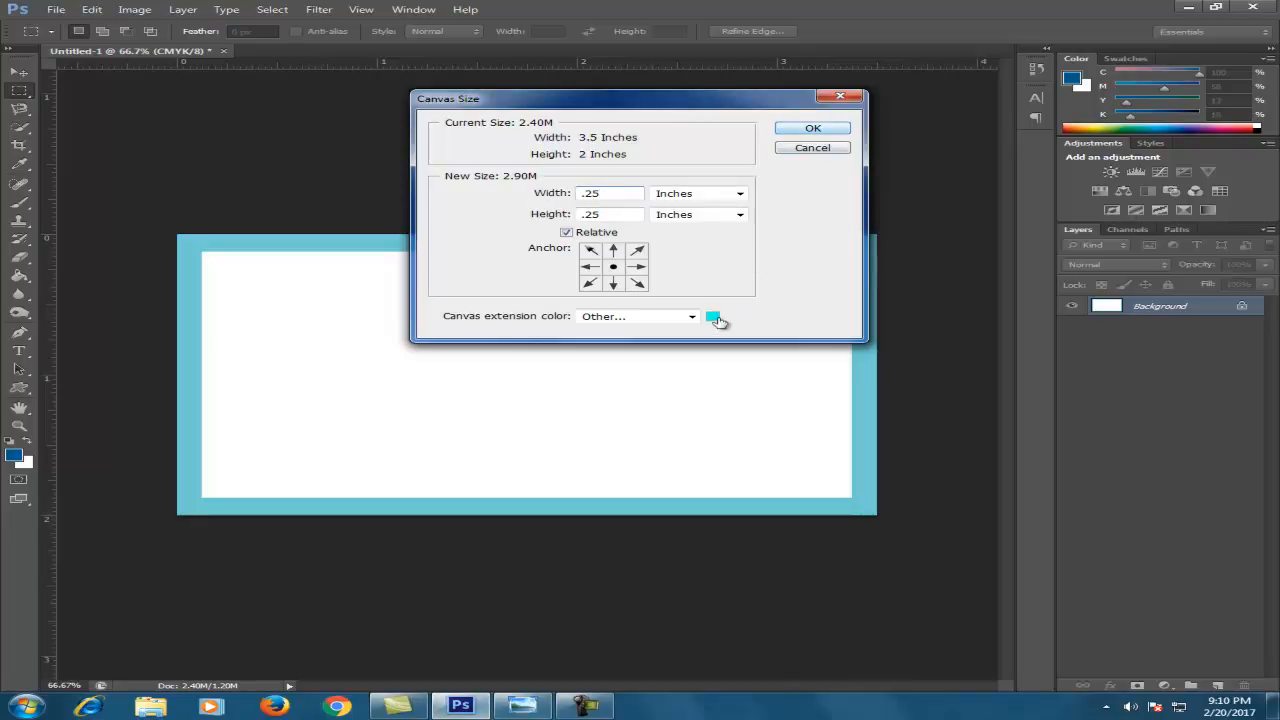
{"action": "left_click", "coordinate": [712, 316]}
{"action": "left_click", "coordinate": [1006, 529]}
{"action": "left_click", "coordinate": [1048, 542]}
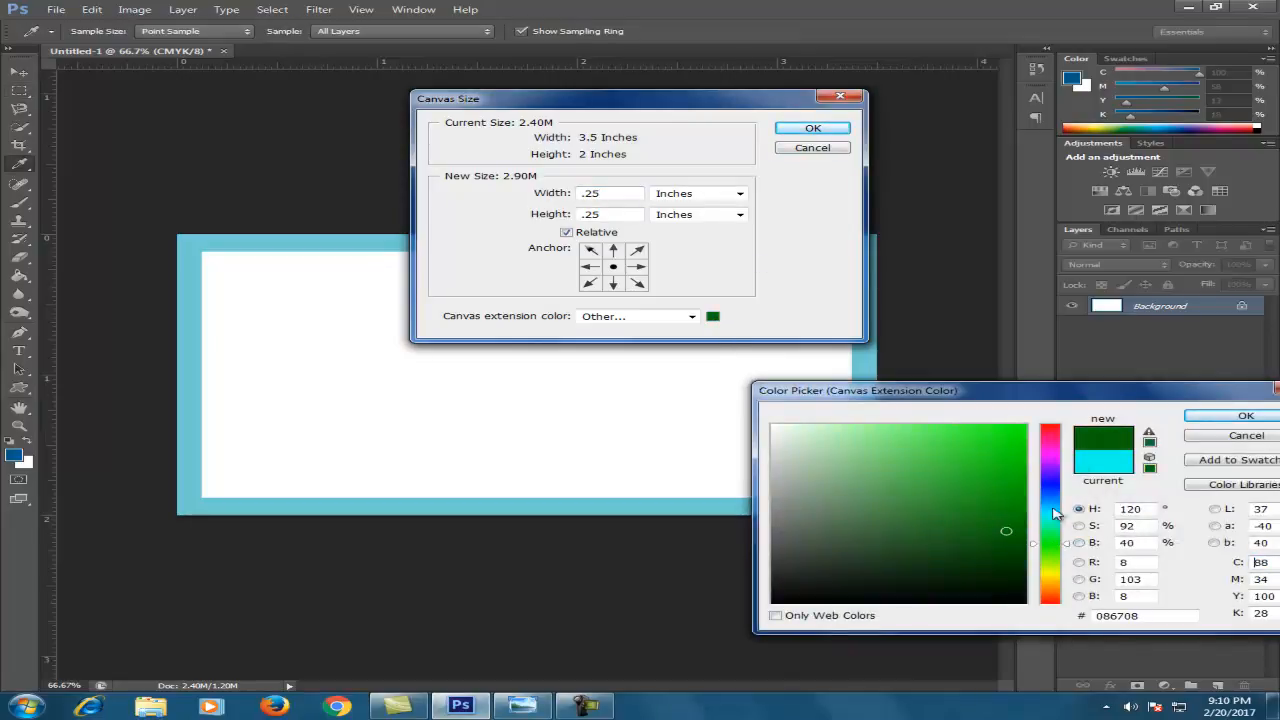
{"action": "left_click", "coordinate": [1244, 415]}
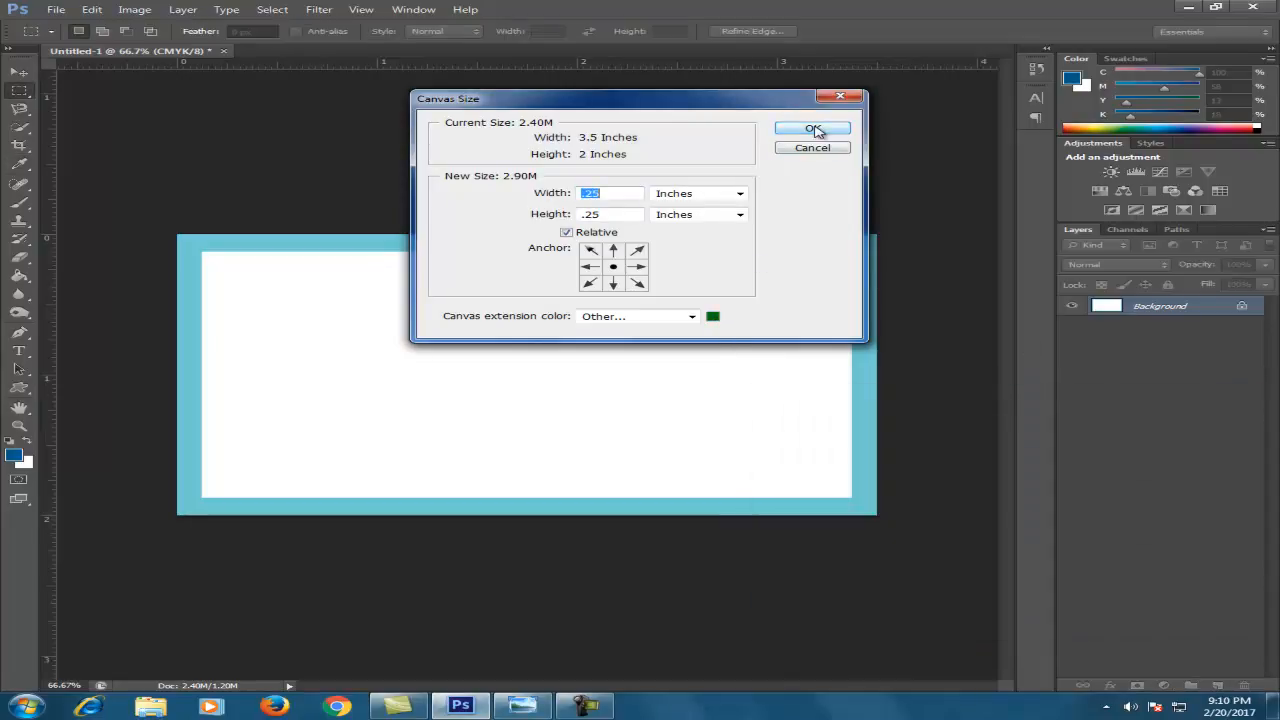
{"action": "left_click", "coordinate": [814, 130]}
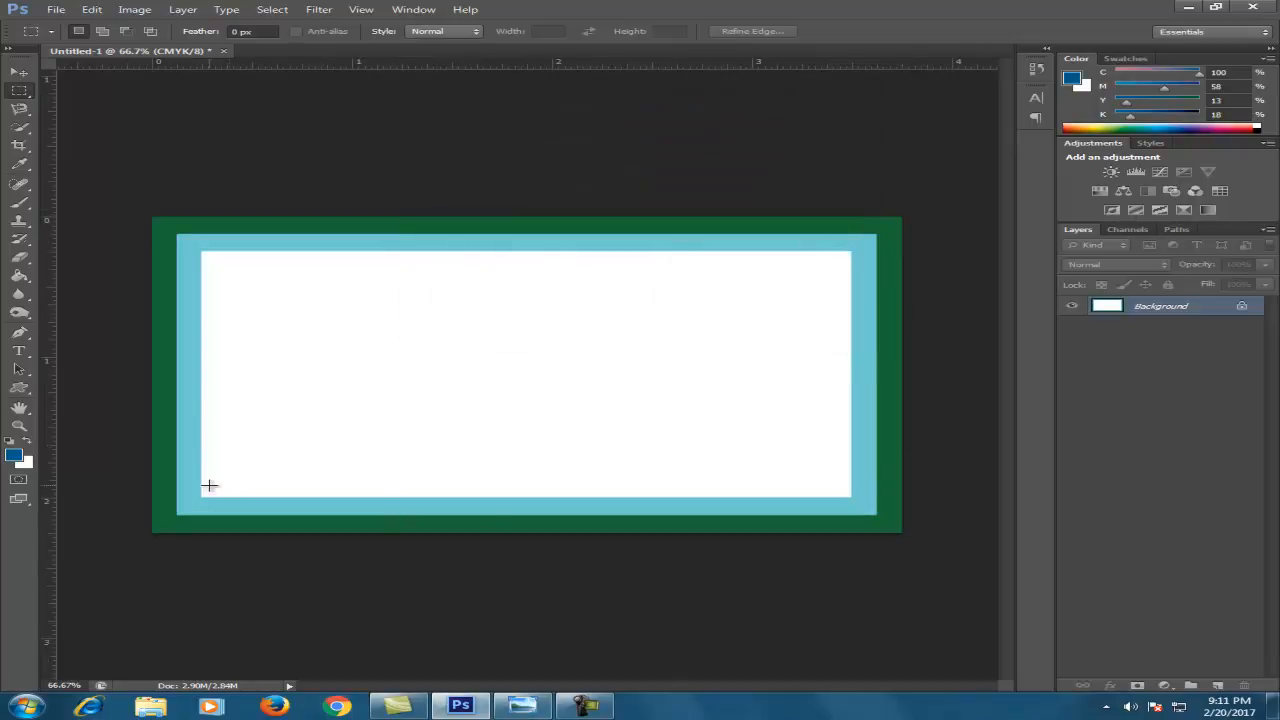
Add guides along the top, bottom, left and right edges of the white area
{"action": "left_click_drag", "start_coordinate": [520, 66], "coordinate": [552, 250]}
{"action": "left_click_drag", "start_coordinate": [603, 59], "coordinate": [289, 496]}
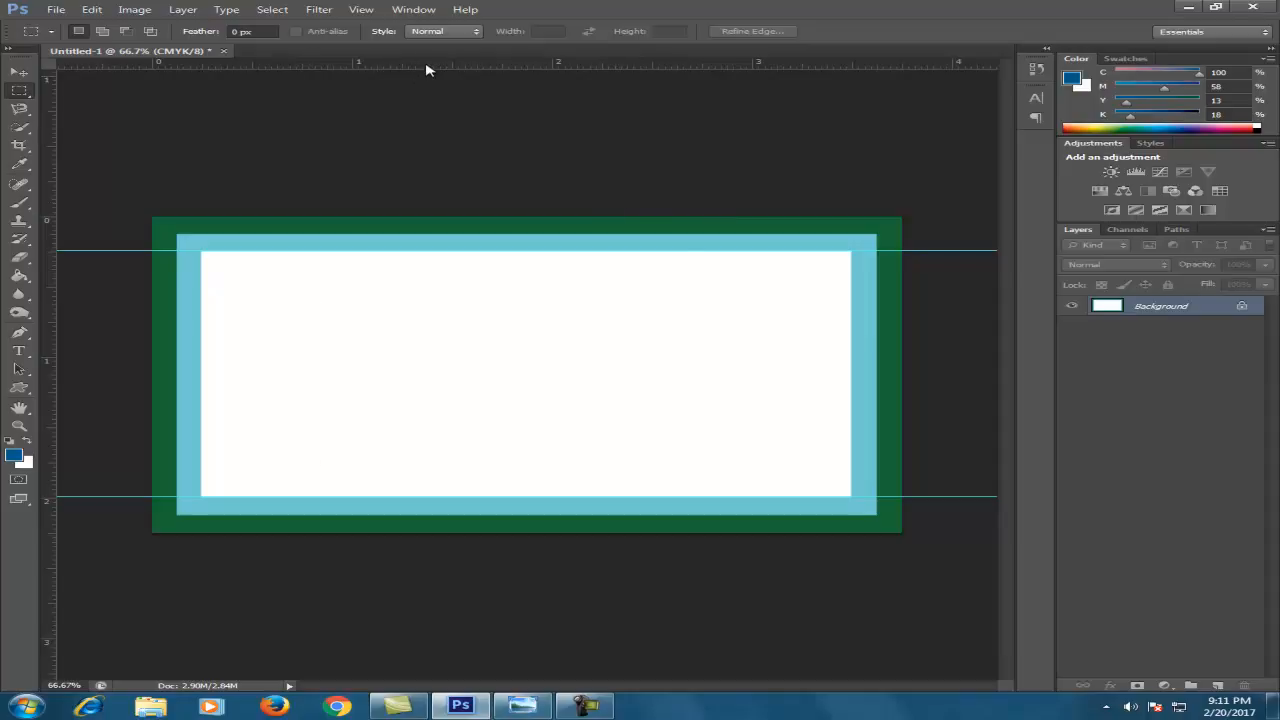
{"action": "left_click_drag", "start_coordinate": [622, 66], "coordinate": [826, 403]}
{"action": "key", "text": "alt"}
{"action": "left_click_drag", "start_coordinate": [50, 222], "coordinate": [201, 260]}
{"action": "left_click_drag", "start_coordinate": [48, 264], "coordinate": [850, 366]}
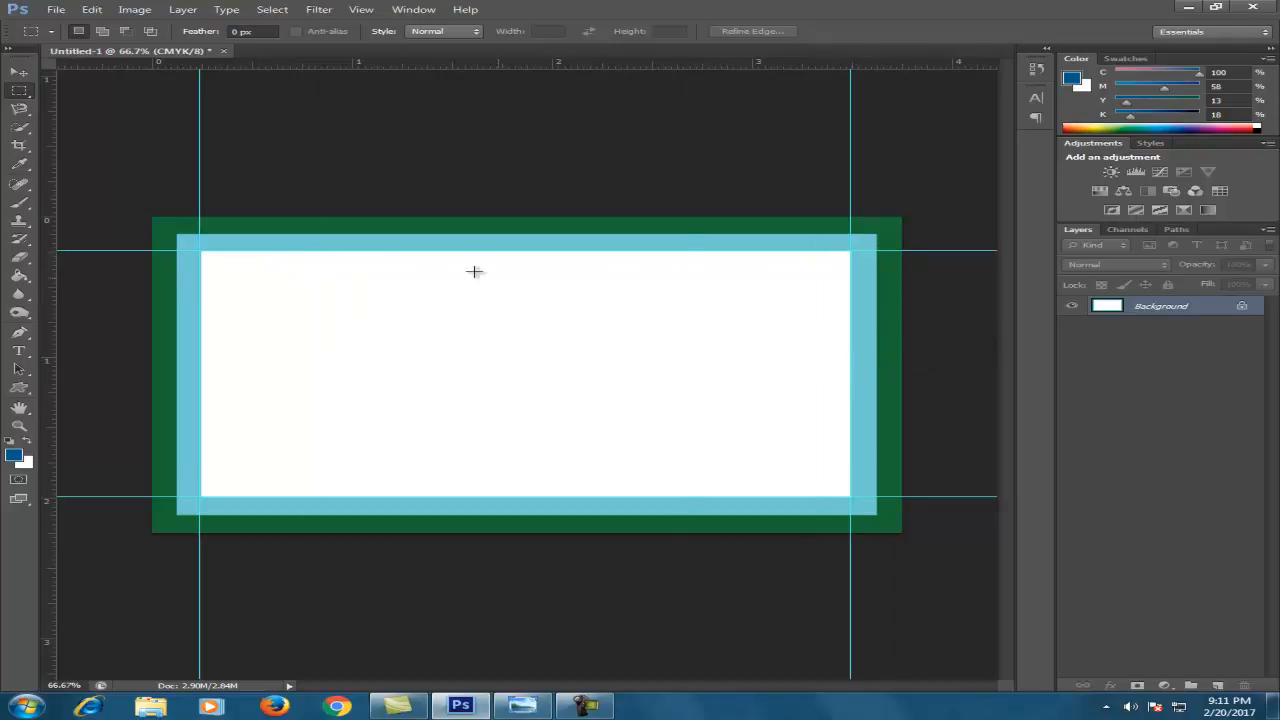
Add guides at the light-blue border's left, top and right edges, checking alignment zoomed in
{"action": "left_click_drag", "start_coordinate": [36, 148], "coordinate": [177, 198]}
{"action": "left_click_drag", "start_coordinate": [370, 68], "coordinate": [367, 234]}
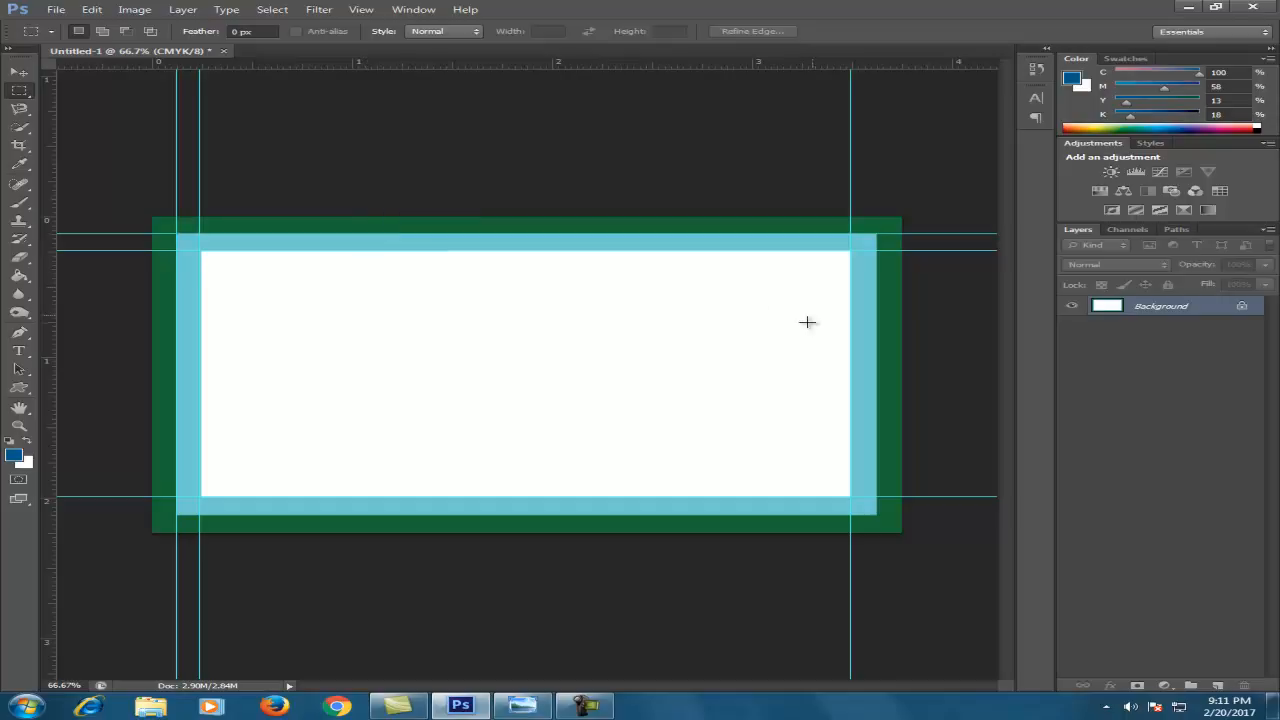
{"action": "left_click_drag", "start_coordinate": [790, 66], "coordinate": [876, 393]}
{"action": "key", "text": "alt"}
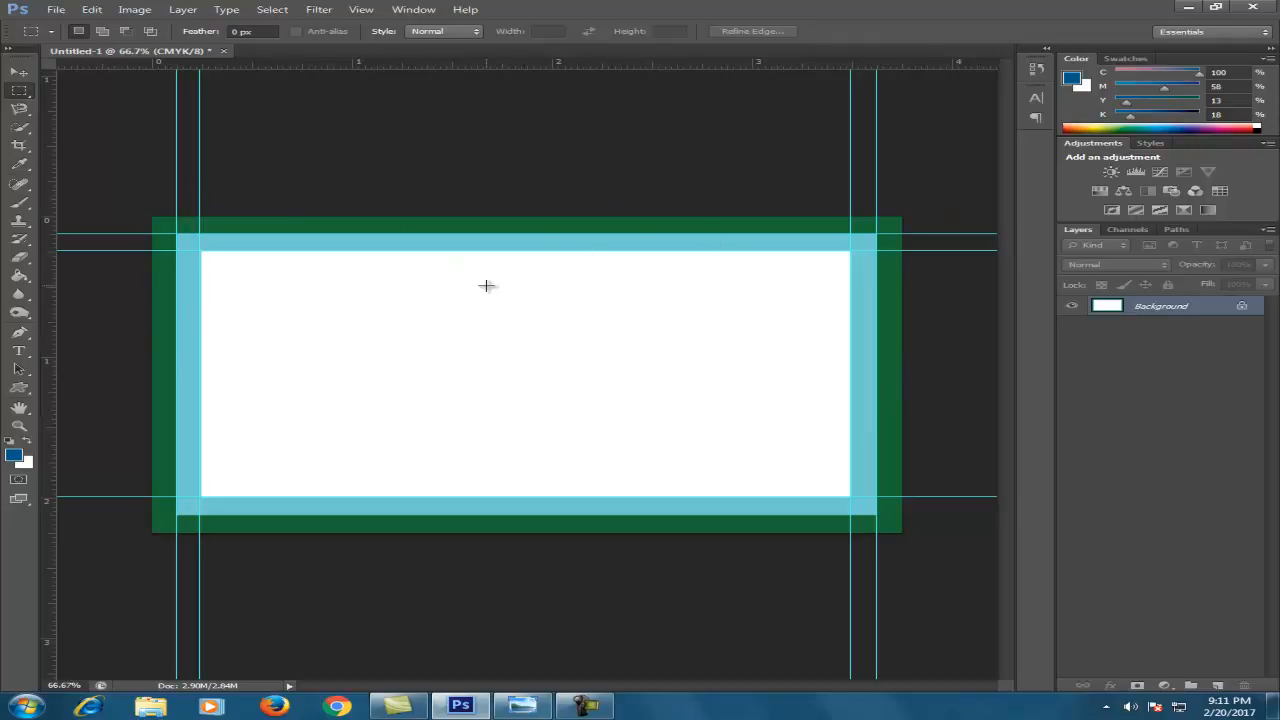
{"action": "left_click_drag", "start_coordinate": [187, 244], "coordinate": [249, 171]}
{"action": "left_click", "coordinate": [208, 228]}
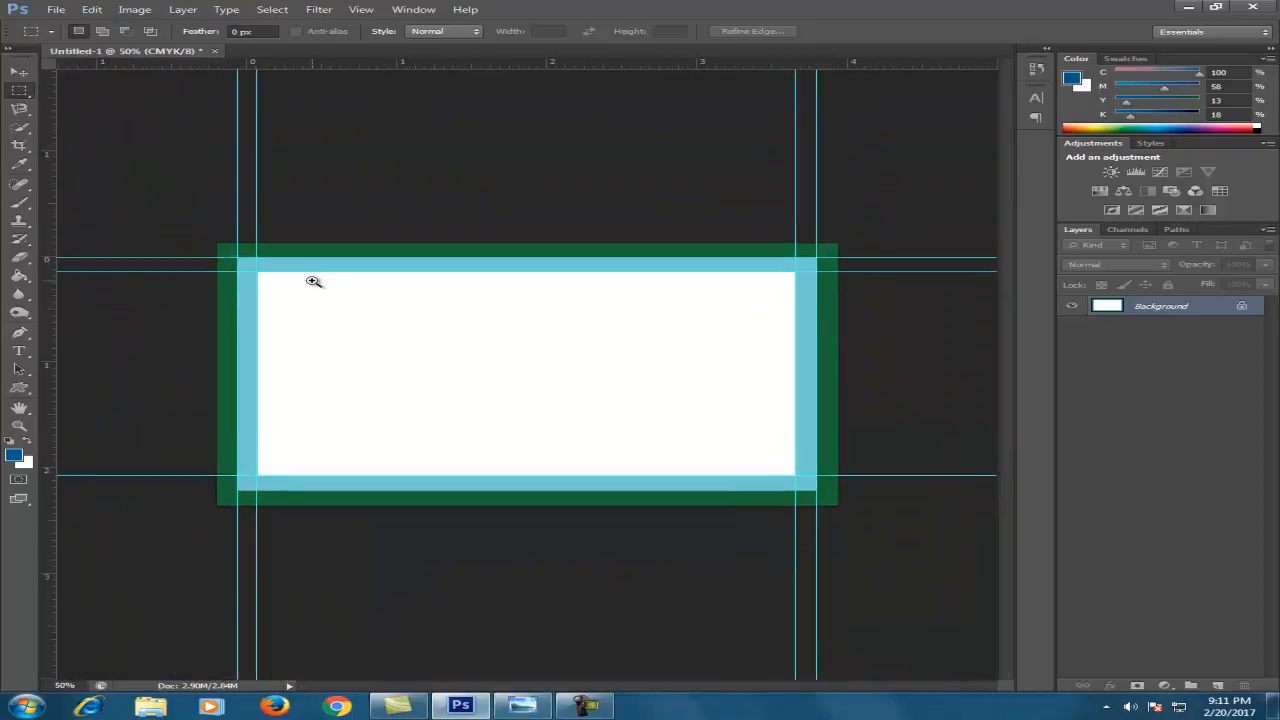
{"action": "left_click", "coordinate": [313, 281]}
Close the current card document without saving changes
{"action": "left_click", "coordinate": [56, 9]}
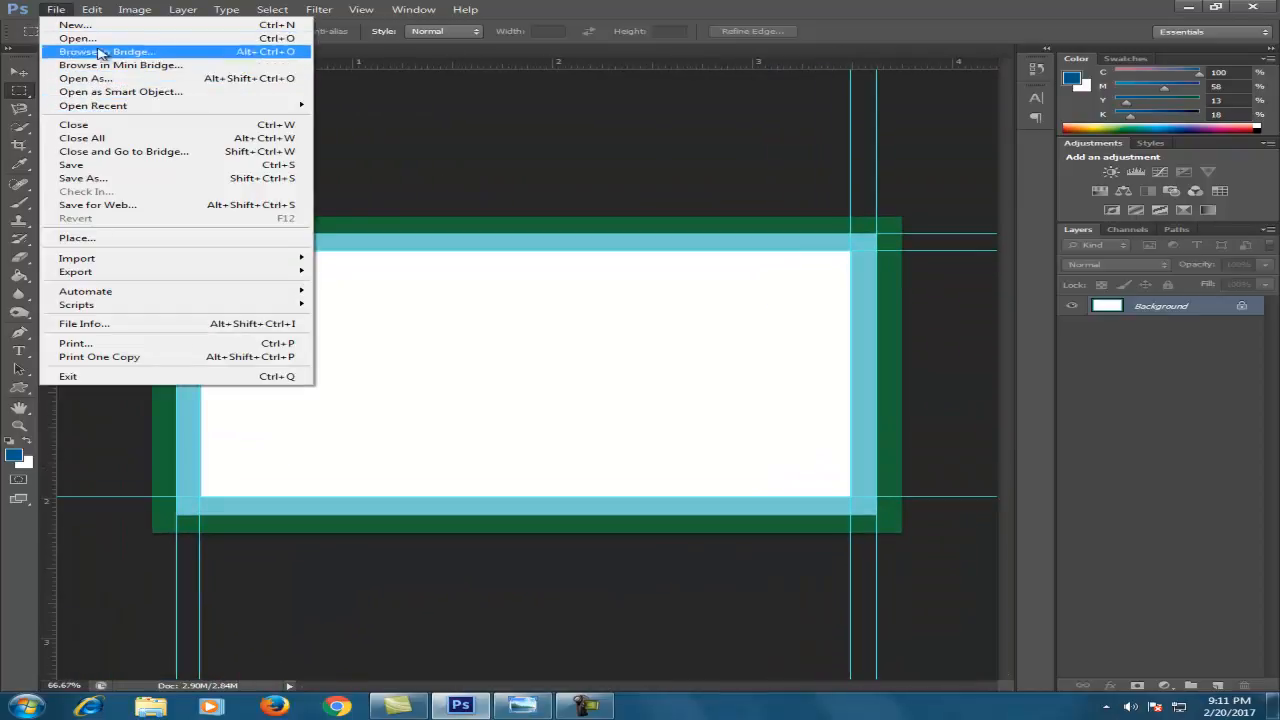
{"action": "key", "text": "Escape"}
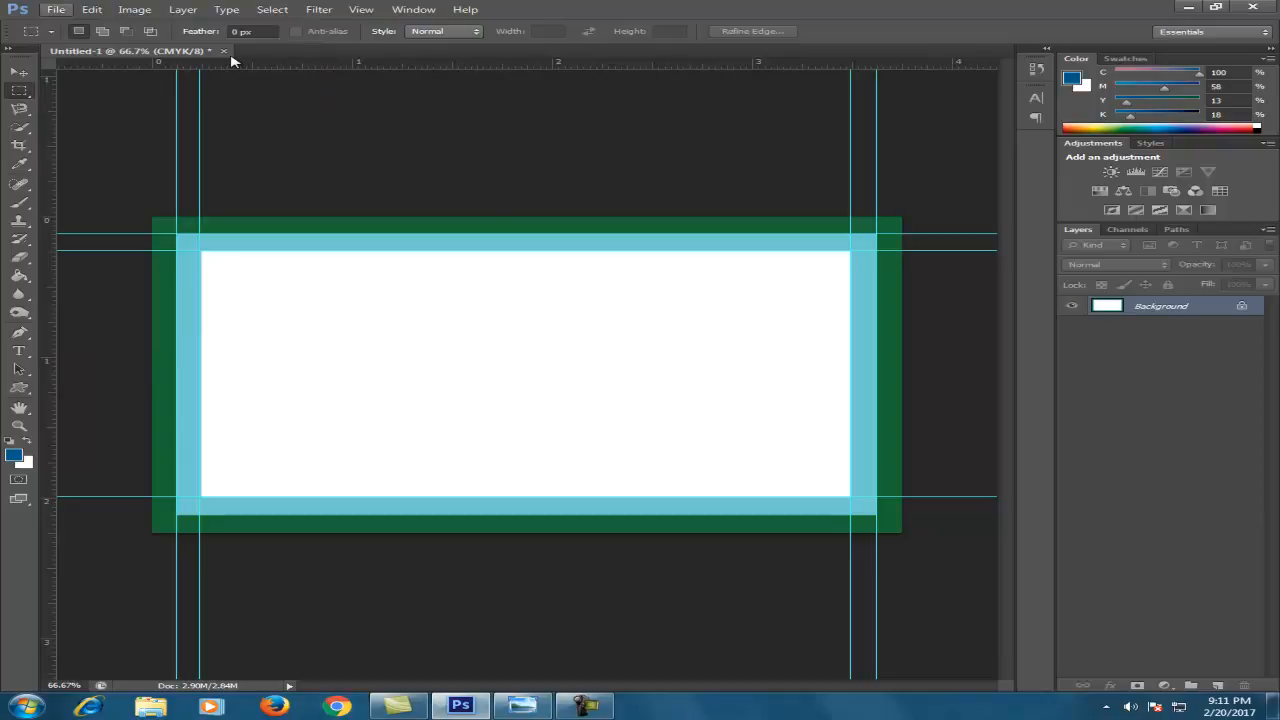
{"action": "left_click", "coordinate": [223, 50]}
{"action": "left_click", "coordinate": [643, 266]}
Create a new 3.25 × 1.75 inch, 300 ppi CMYK document
{"action": "left_click", "coordinate": [56, 9]}
{"action": "left_click", "coordinate": [66, 24]}
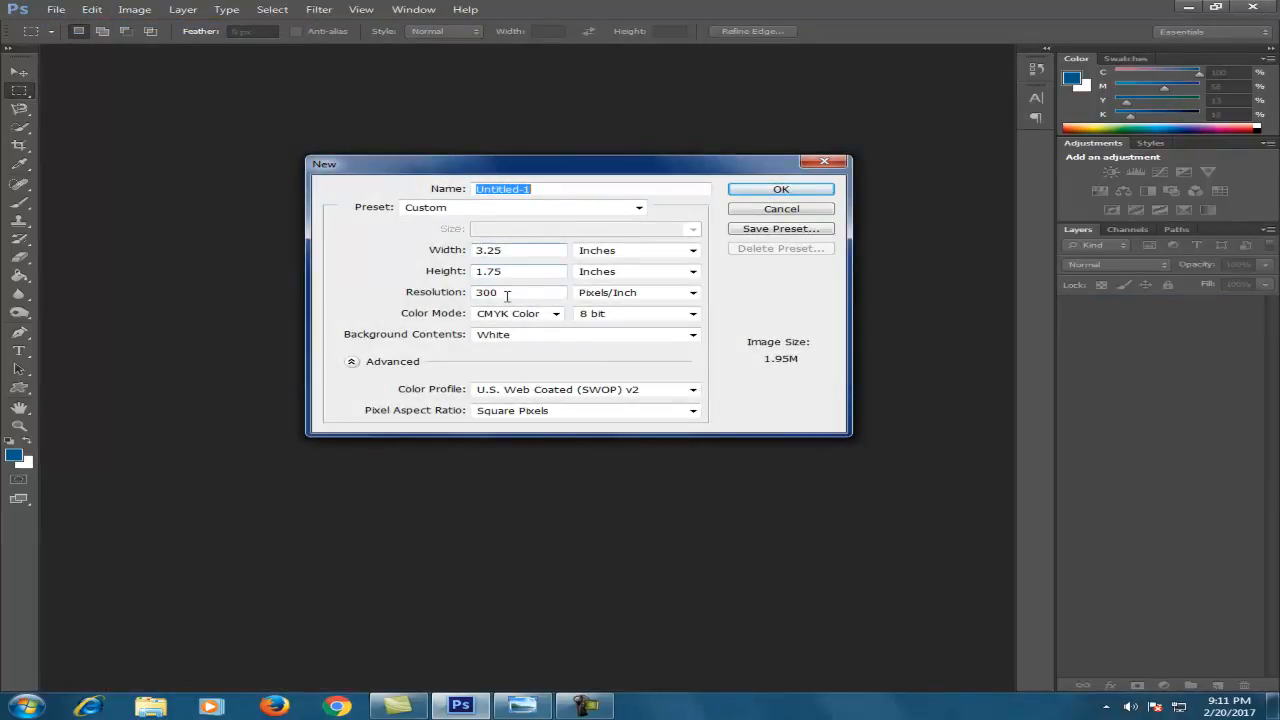
{"action": "left_click", "coordinate": [775, 189]}
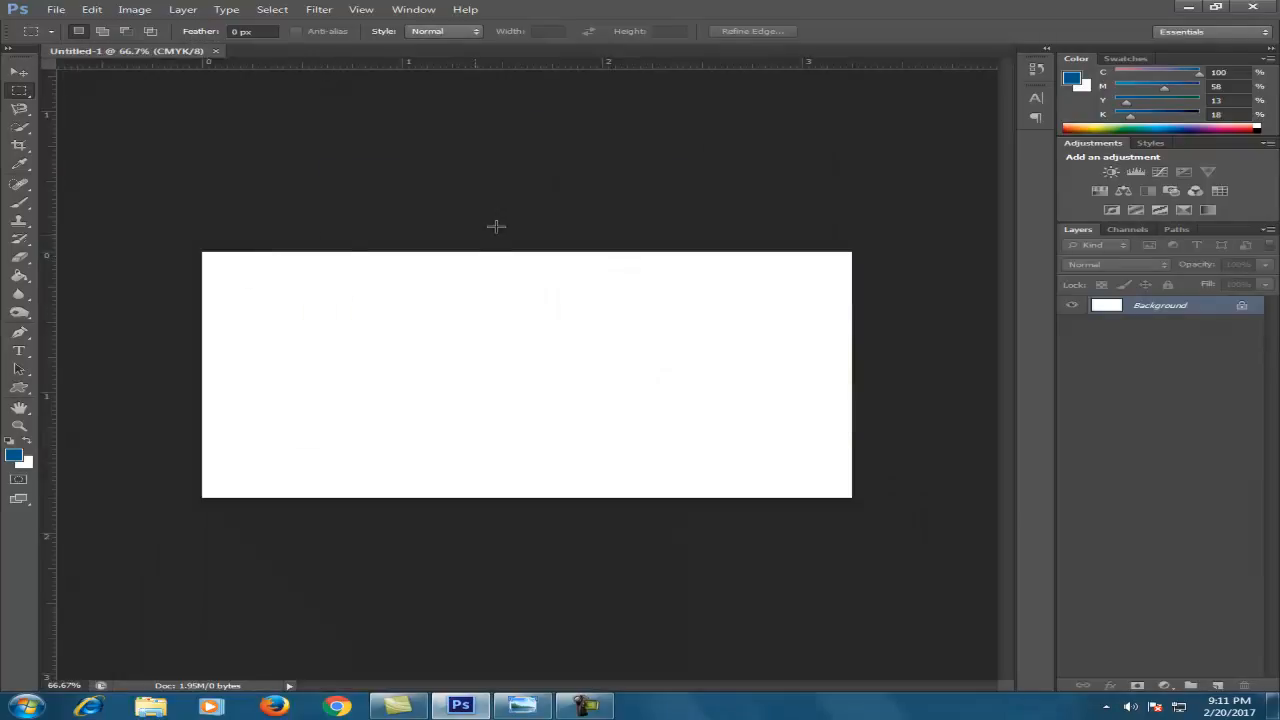
Place guides along all four edges of the new canvas
{"action": "left_click_drag", "start_coordinate": [395, 66], "coordinate": [466, 251]}
{"action": "left_click_drag", "start_coordinate": [471, 66], "coordinate": [503, 497]}
{"action": "left_click_drag", "start_coordinate": [50, 294], "coordinate": [202, 295]}
{"action": "left_click_drag", "start_coordinate": [92, 301], "coordinate": [851, 372]}
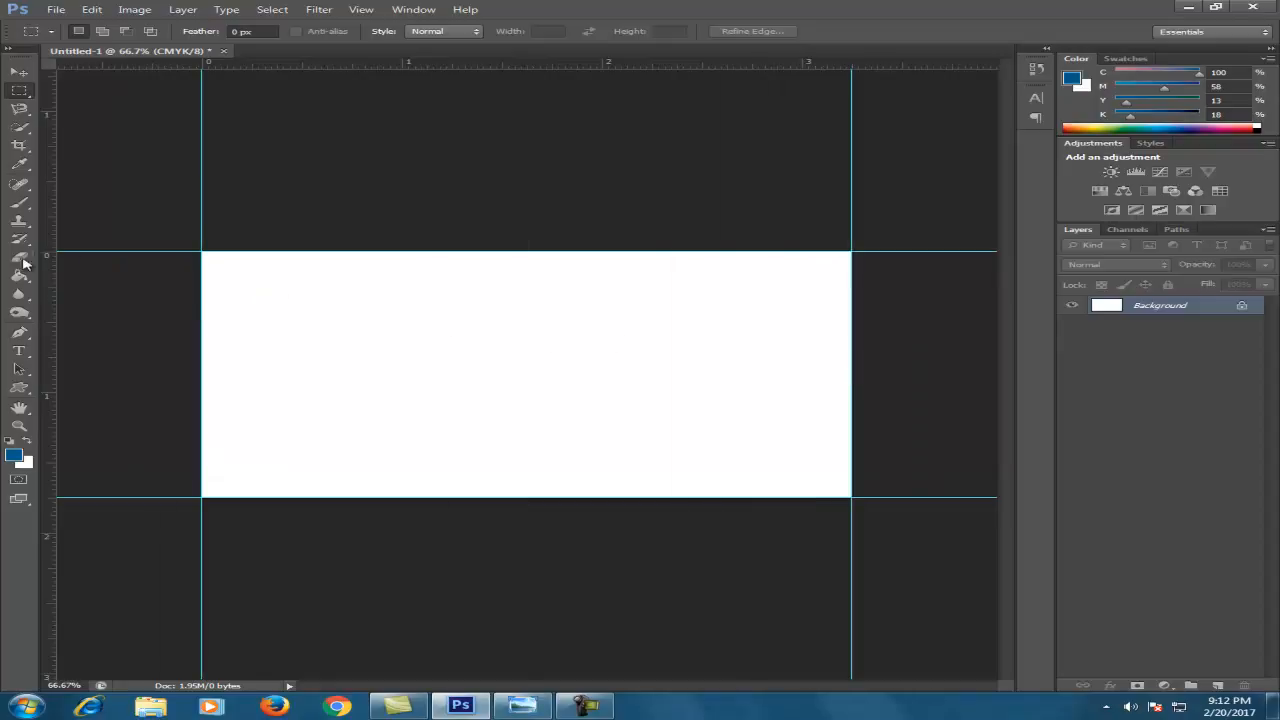
Enlarge the canvas by .25 inch width and height with a white extension colour
{"action": "left_click", "coordinate": [134, 10]}
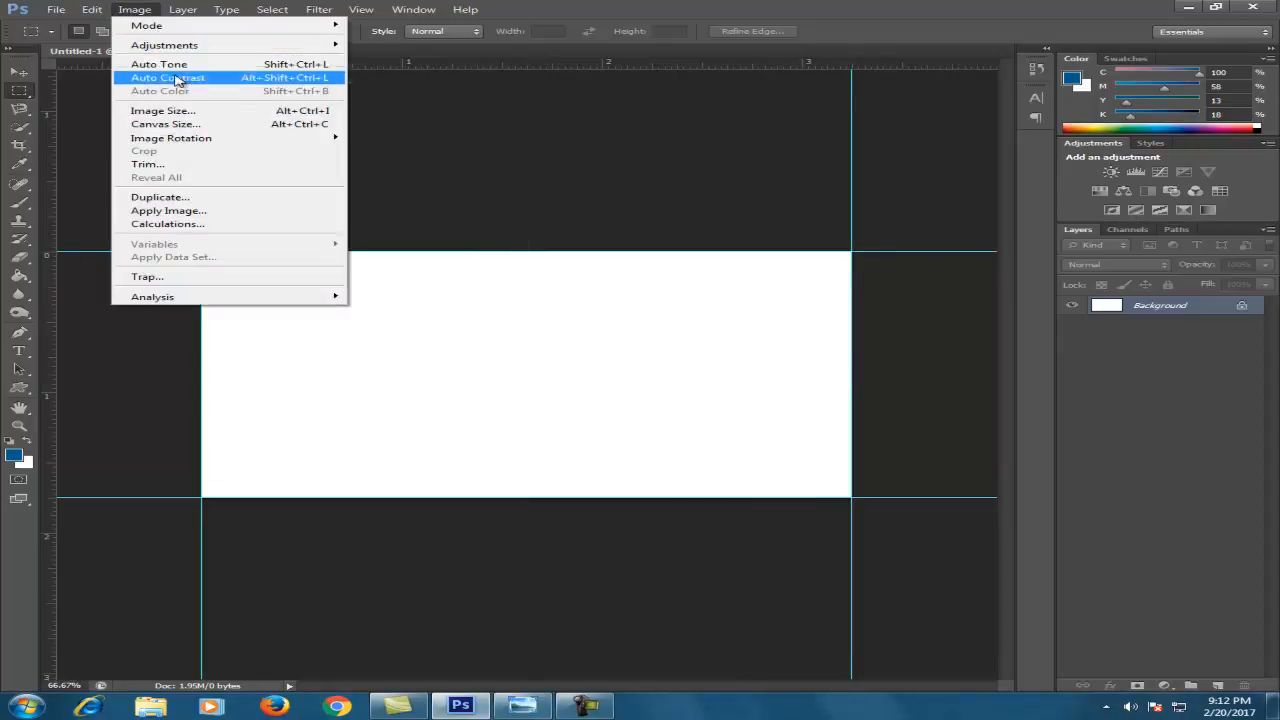
{"action": "left_click", "coordinate": [165, 124]}
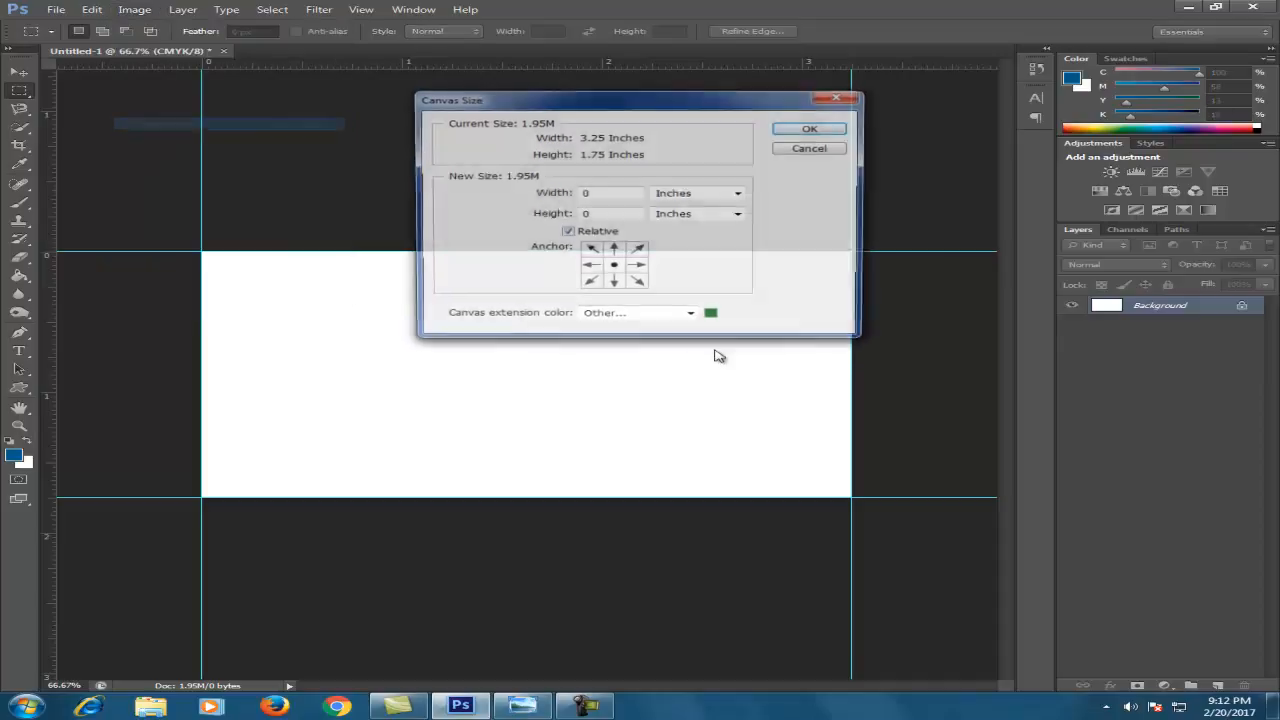
{"action": "key", "text": "Tab"}
{"action": "type", "text": ".25"}
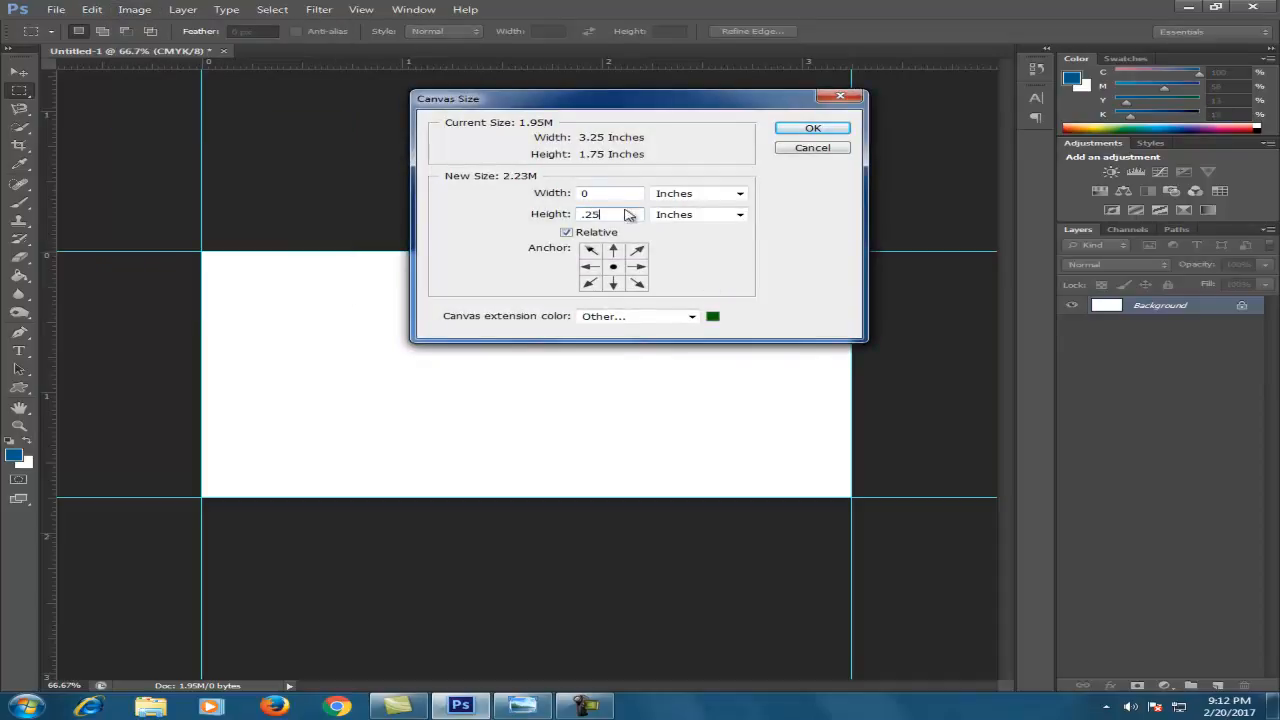
{"action": "key", "text": "shift+Tab"}
{"action": "type", "text": ".25"}
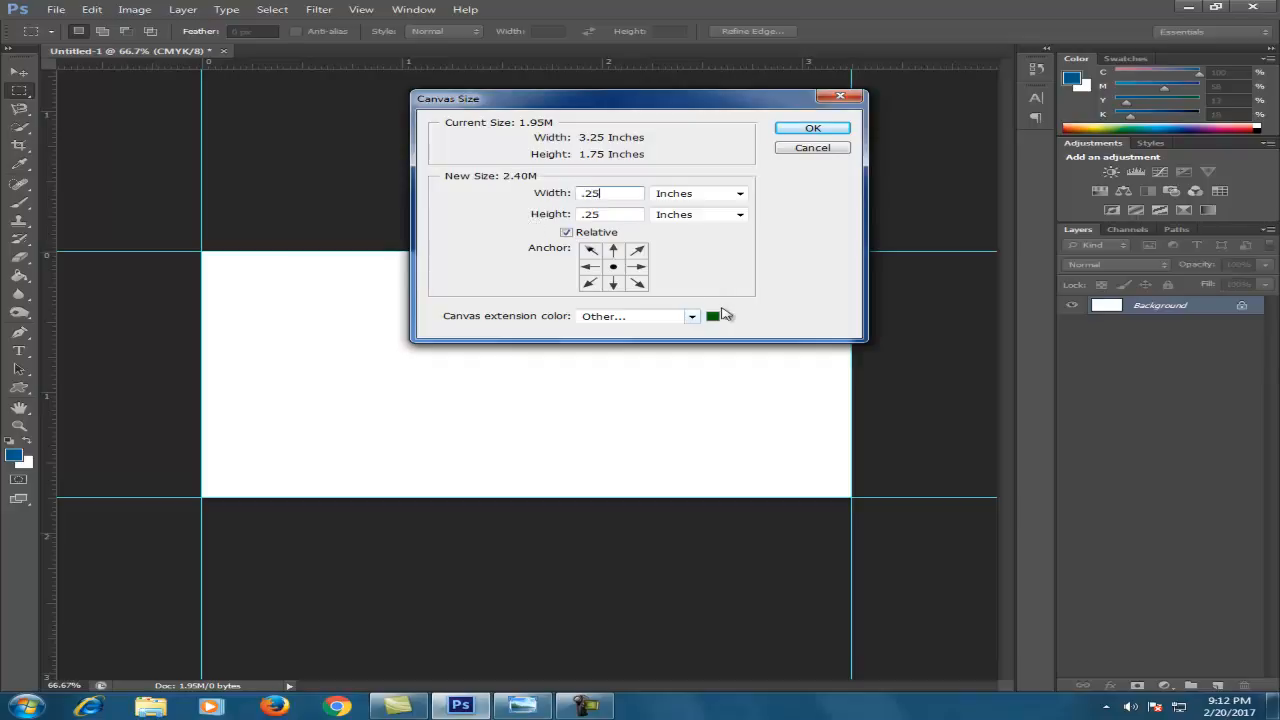
{"action": "left_click", "coordinate": [714, 317]}
{"action": "mouse_move", "coordinate": [920, 446]}
{"action": "left_mouse_down"}
{"action": "mouse_move", "coordinate": [800, 435]}
{"action": "mouse_move", "coordinate": [740, 410]}
{"action": "mouse_move", "coordinate": [860, 443]}
{"action": "mouse_move", "coordinate": [942, 438]}
{"action": "mouse_move", "coordinate": [766, 423]}
{"action": "left_mouse_up"}
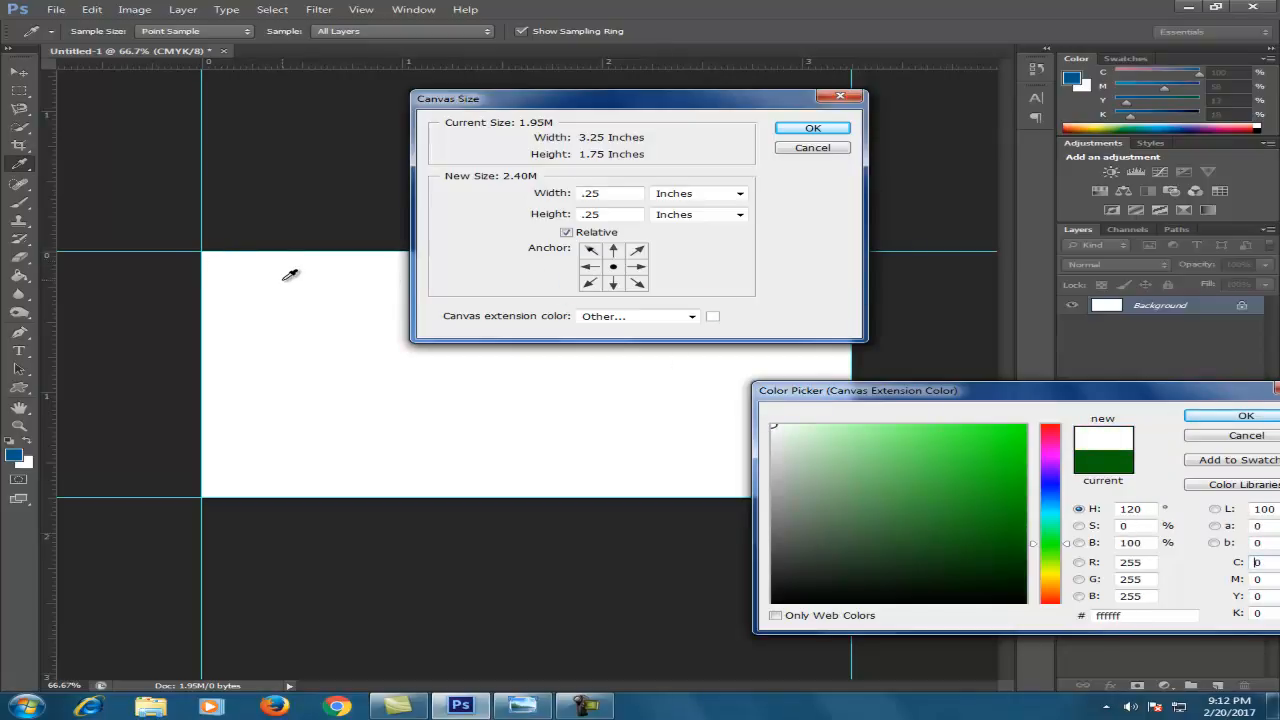
{"action": "left_click", "coordinate": [1240, 416]}
{"action": "left_click", "coordinate": [826, 132]}
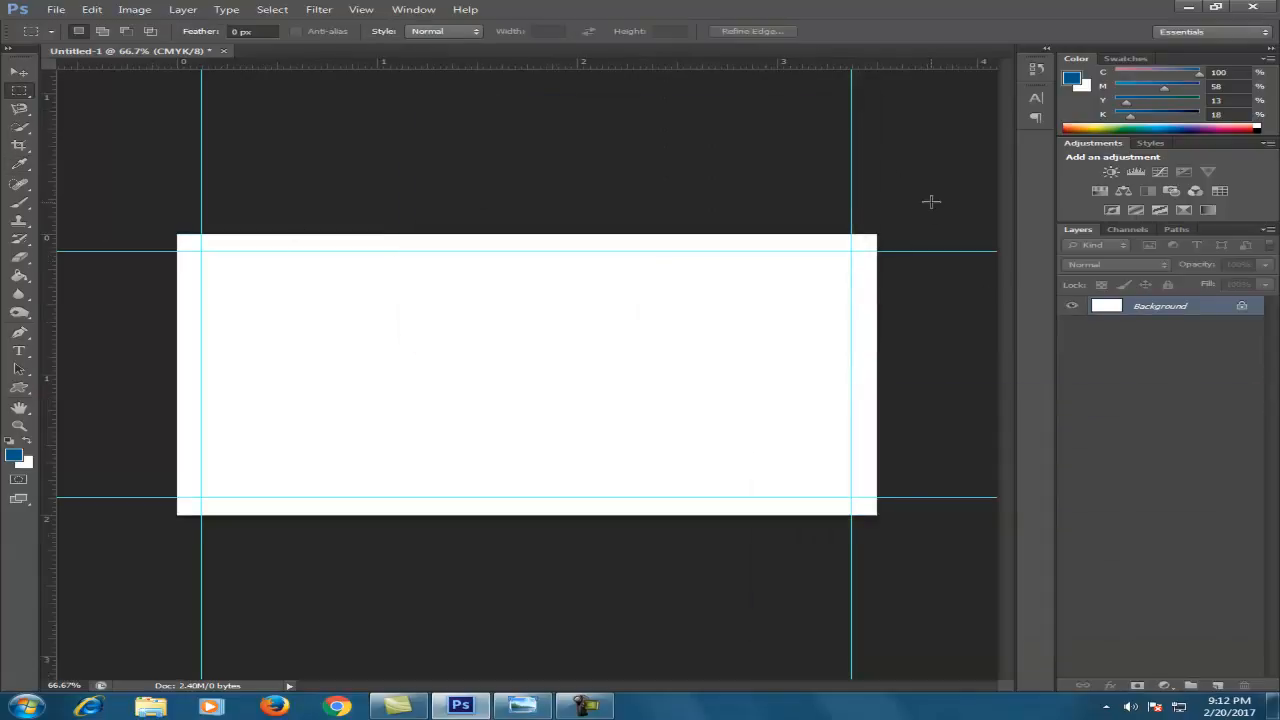
Place guides at the new canvas's top, right, left and bottom edges
{"action": "left_click_drag", "start_coordinate": [308, 67], "coordinate": [356, 234]}
{"action": "left_click_drag", "start_coordinate": [455, 68], "coordinate": [876, 360]}
{"action": "key", "text": "alt"}
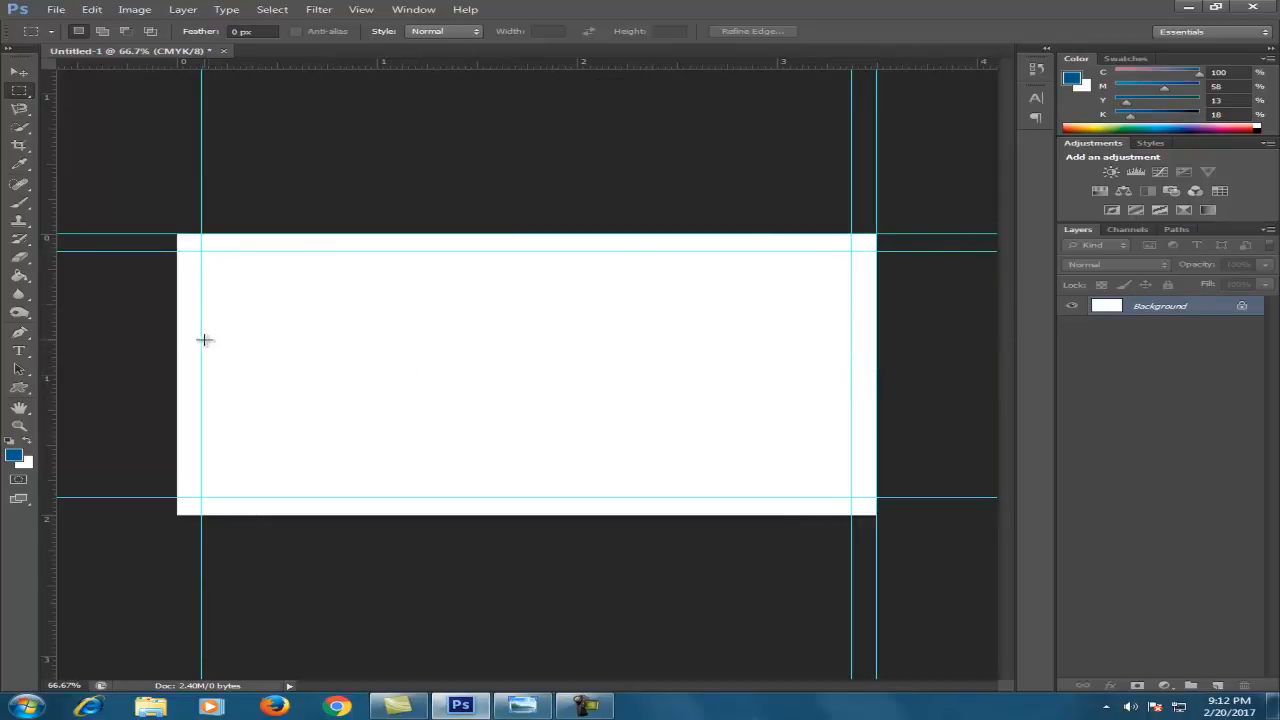
{"action": "left_click_drag", "start_coordinate": [50, 350], "coordinate": [177, 362]}
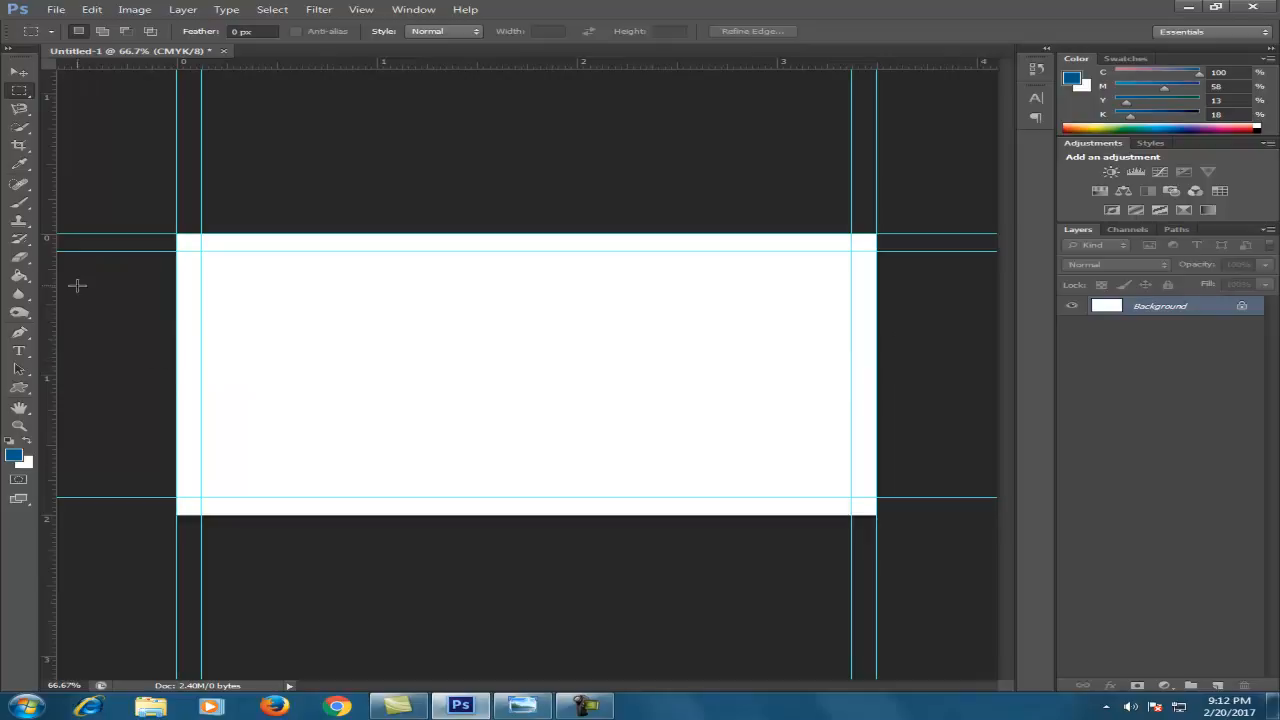
{"action": "left_click_drag", "start_coordinate": [413, 70], "coordinate": [431, 515]}
{"action": "left_click", "coordinate": [134, 9]}
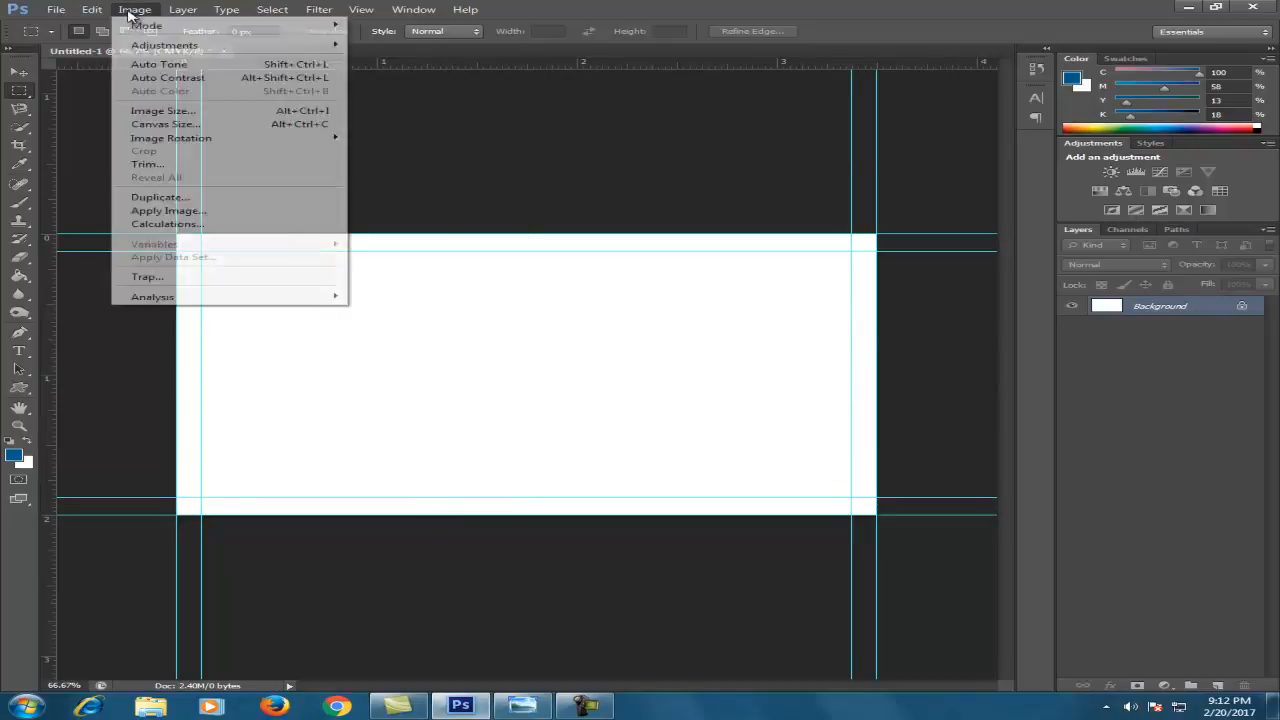
Enlarge the canvas by .25 inch width and height with a pure green extension colour
{"action": "left_click", "coordinate": [190, 124]}
{"action": "double_click", "coordinate": [594, 216]}
{"action": "type", "text": ".25"}
{"action": "key", "text": "Tab"}
{"action": "type", "text": ".25"}
{"action": "left_click", "coordinate": [713, 318]}
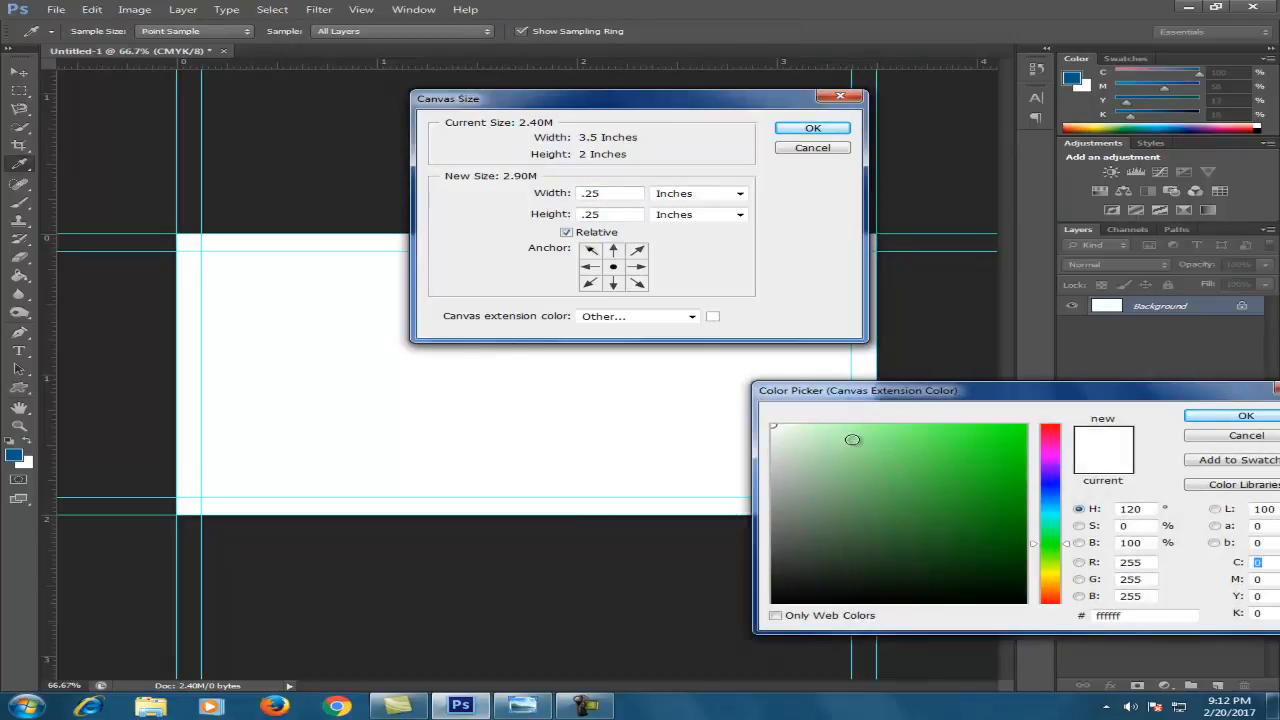
{"action": "mouse_move", "coordinate": [849, 434]}
{"action": "left_mouse_down"}
{"action": "mouse_move", "coordinate": [926, 417]}
{"action": "mouse_move", "coordinate": [843, 410]}
{"action": "left_mouse_up"}
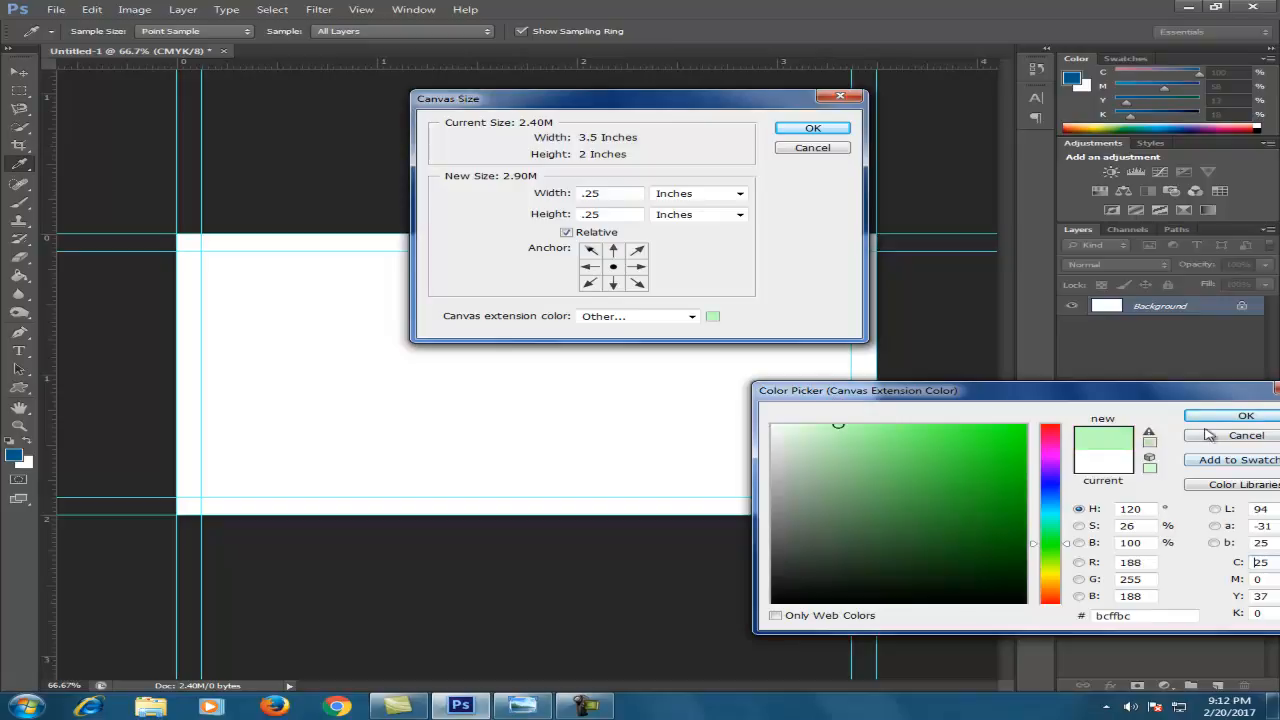
{"action": "left_click_drag", "start_coordinate": [979, 428], "coordinate": [1030, 424]}
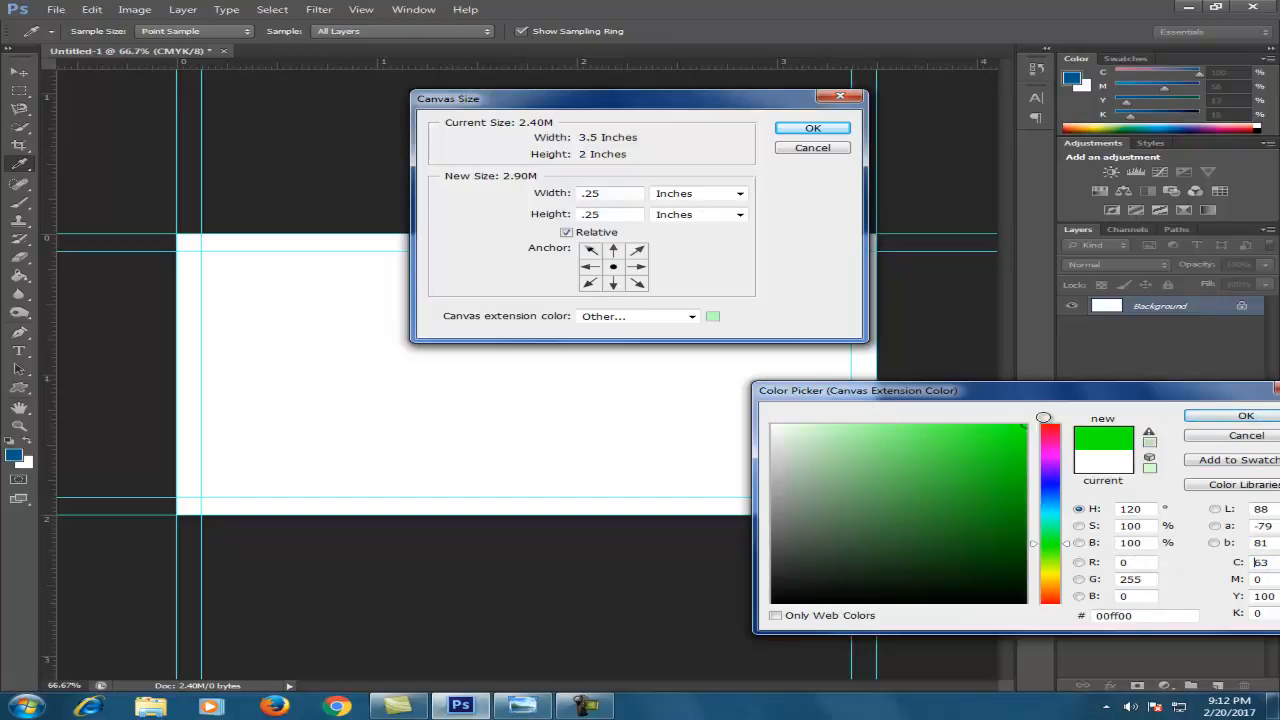
{"action": "left_click", "coordinate": [1220, 419]}
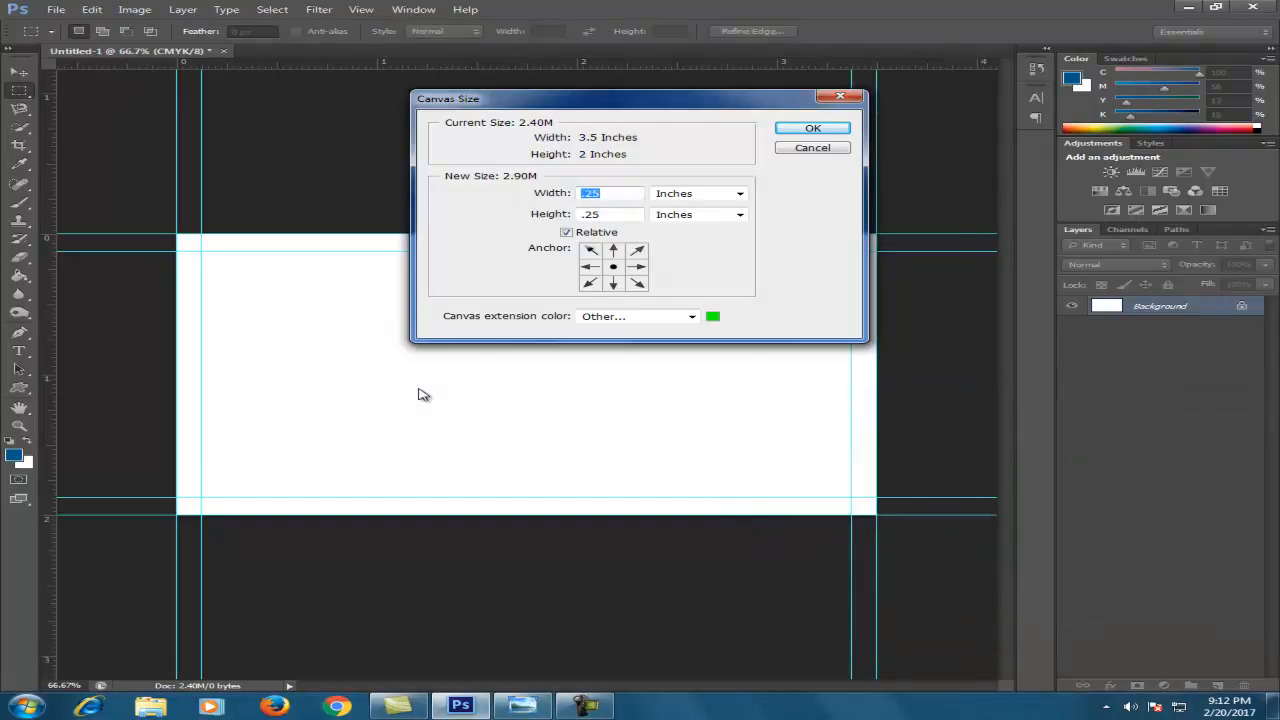
{"action": "left_click", "coordinate": [812, 130]}
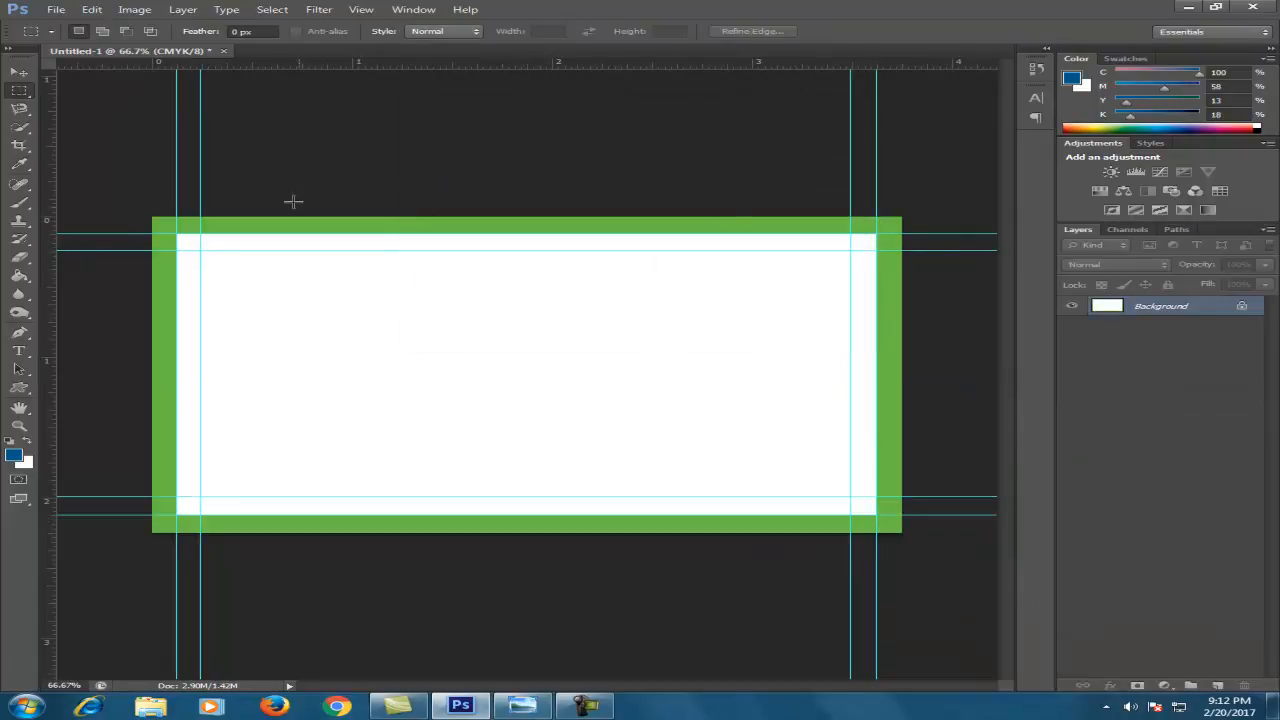
Add guides at the green border's top and left outer edges
{"action": "left_click_drag", "start_coordinate": [267, 72], "coordinate": [265, 217]}
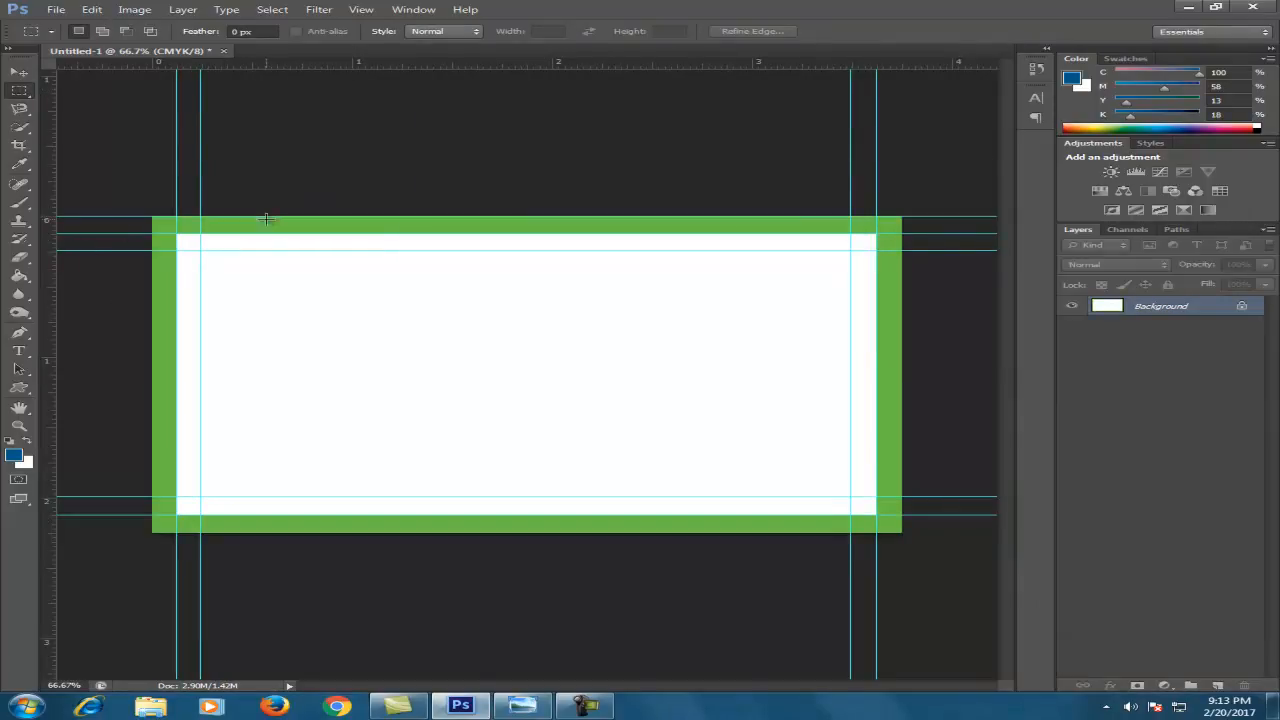
{"action": "key", "text": "Tab"}
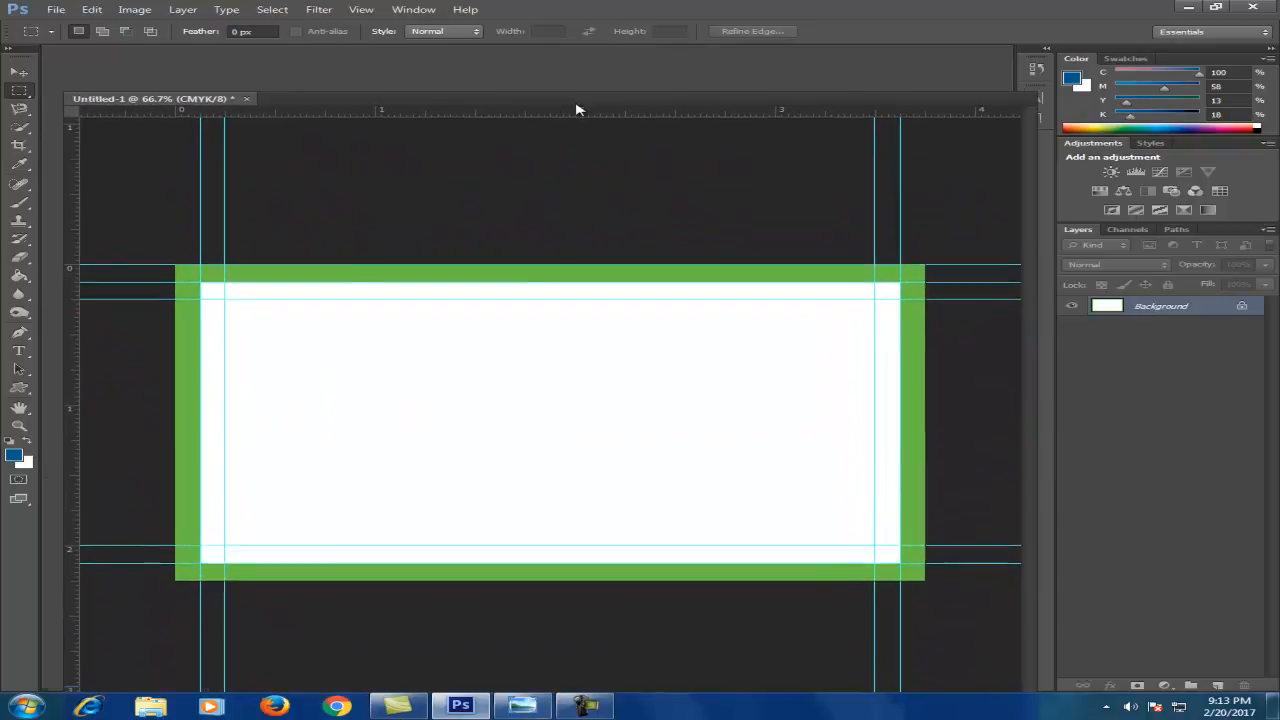
{"action": "key", "text": "Tab"}
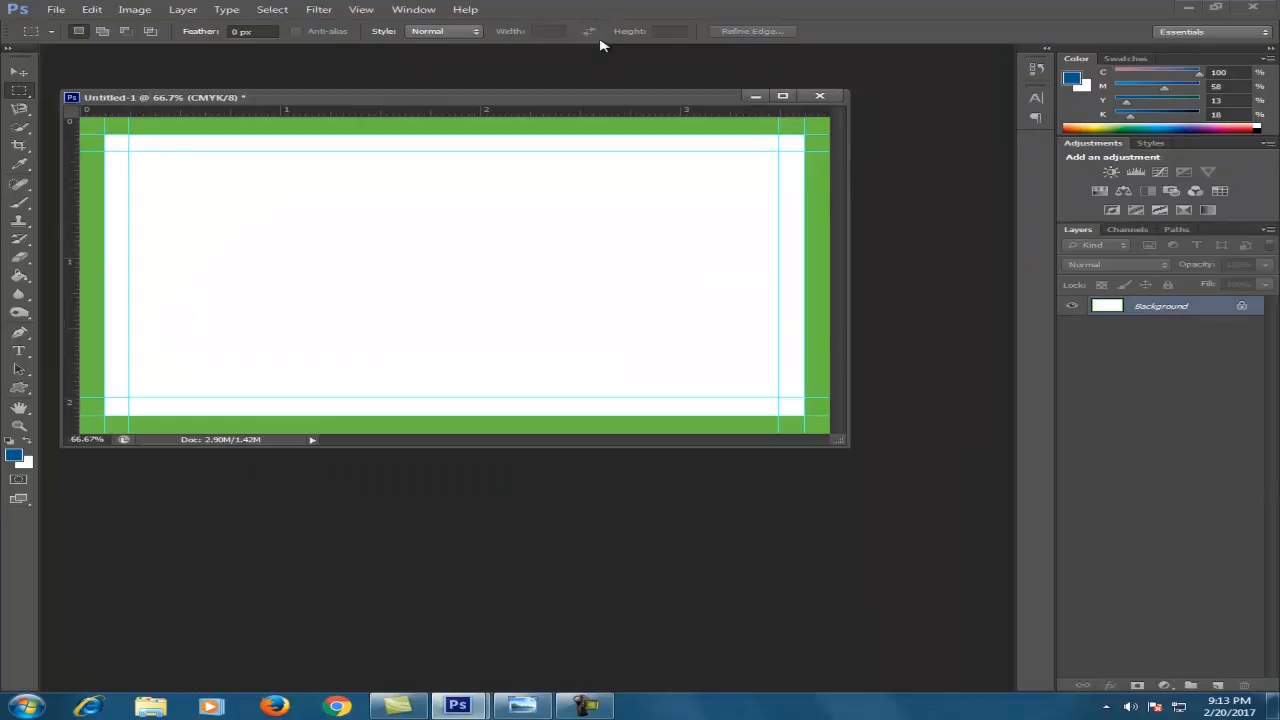
{"action": "key", "text": "Tab"}
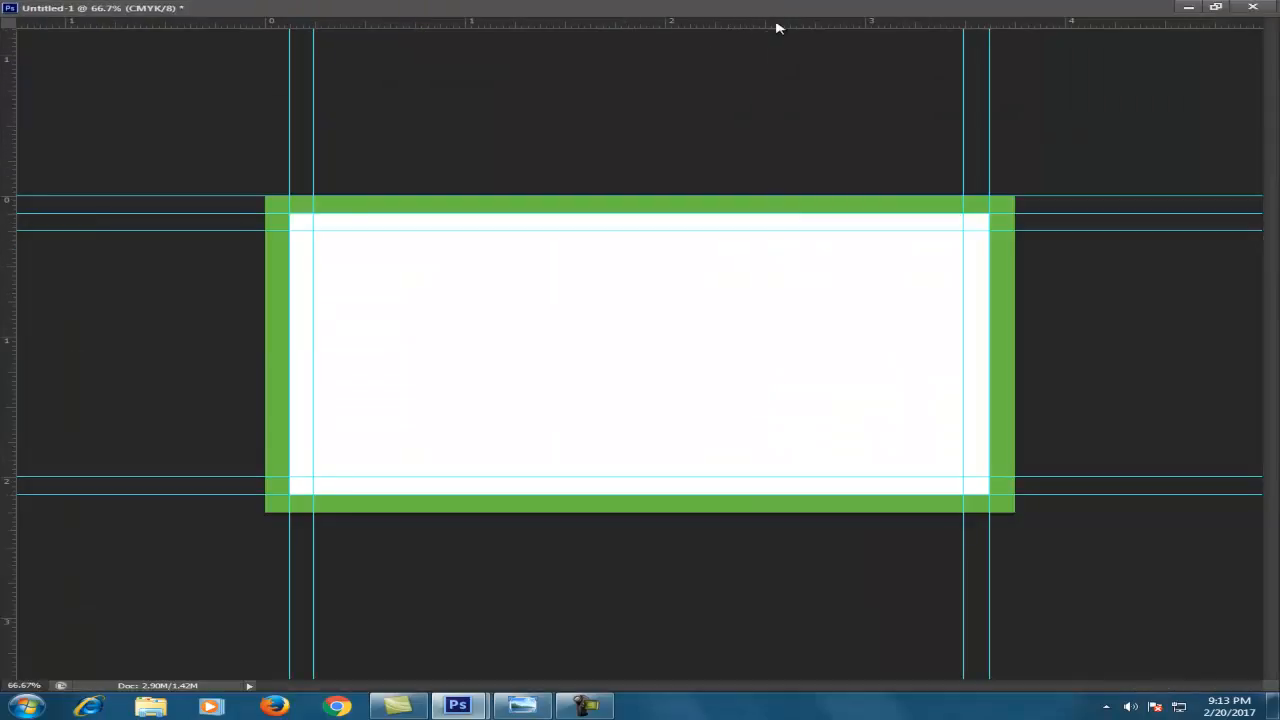
{"action": "key", "text": "Tab"}
{"action": "left_click_drag", "start_coordinate": [508, 102], "coordinate": [478, 532]}
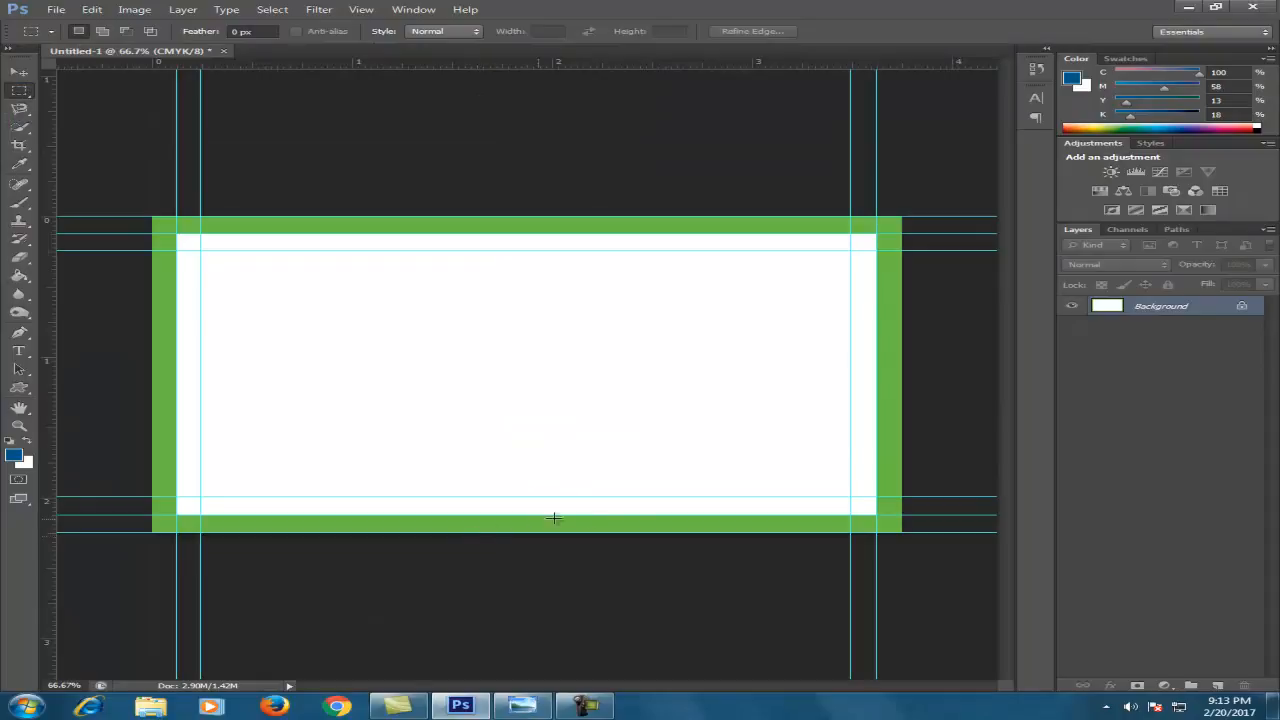
{"action": "left_click_drag", "start_coordinate": [50, 252], "coordinate": [901, 386]}
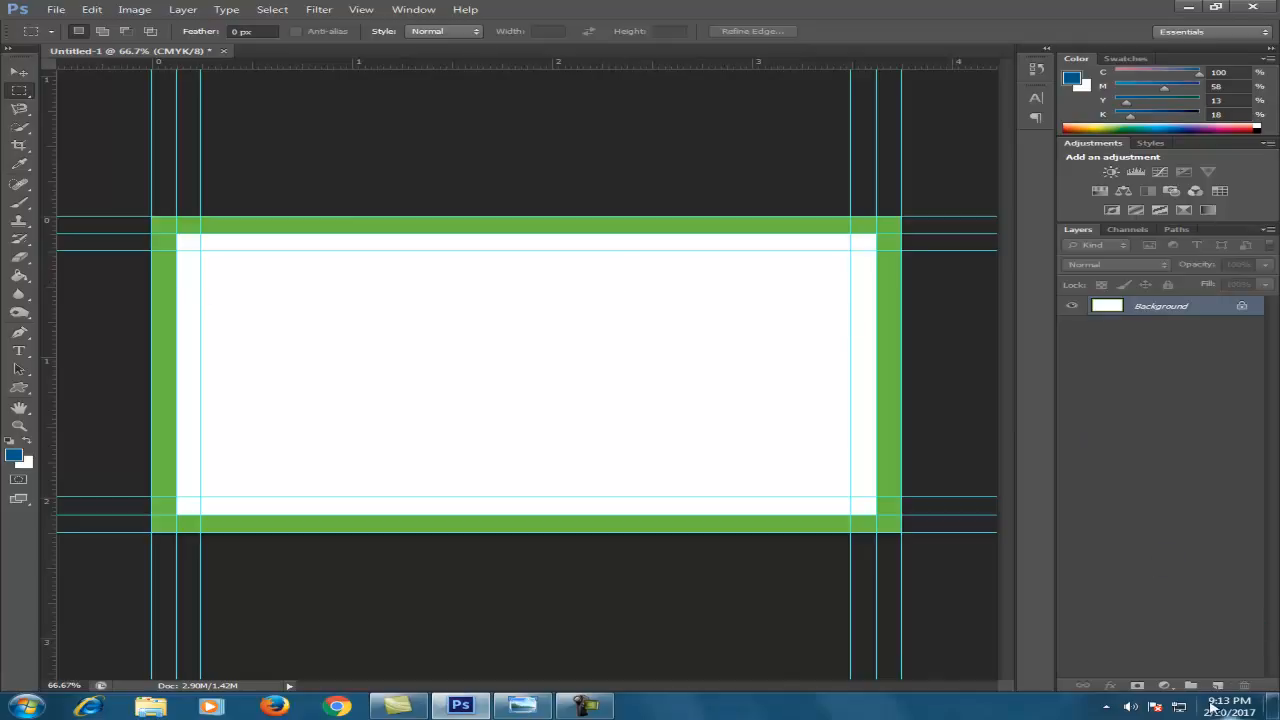
{"action": "left_click", "coordinate": [1218, 686]}
Rename the new layer to 'Bleed'
{"action": "double_click", "coordinate": [1152, 306]}
{"action": "type", "text": "Bleed"}
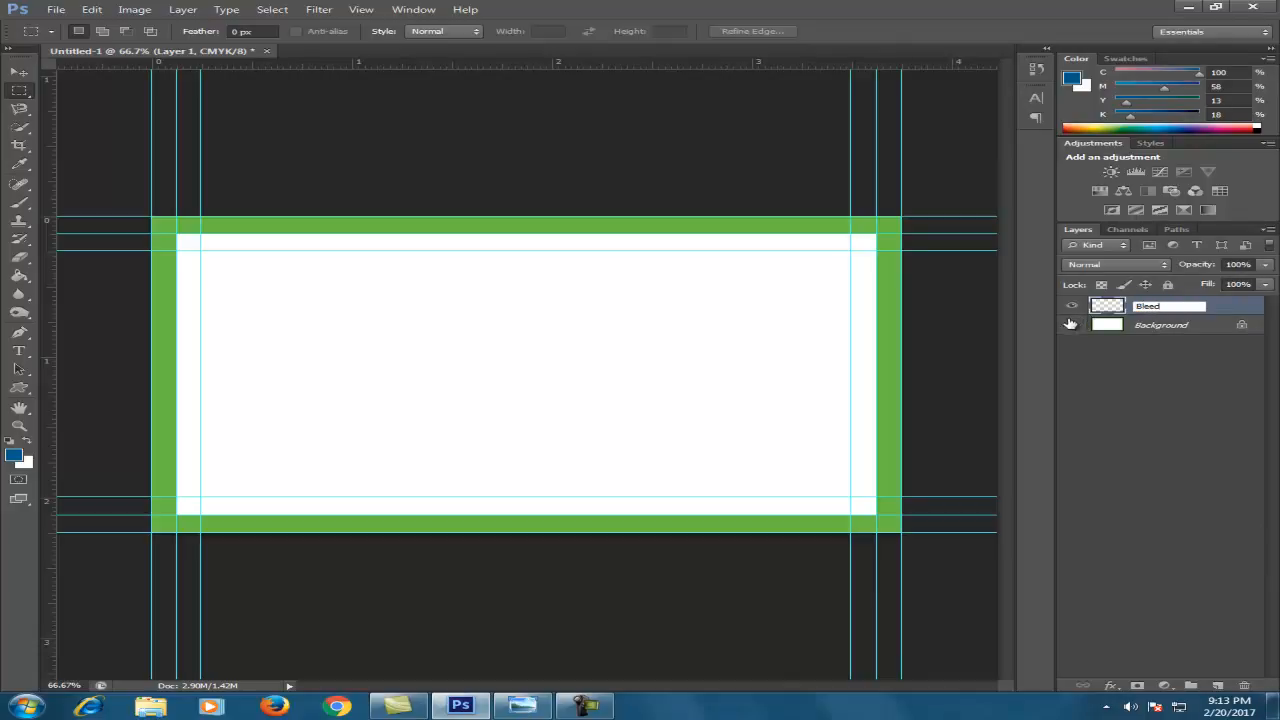
{"action": "key", "text": "Return"}
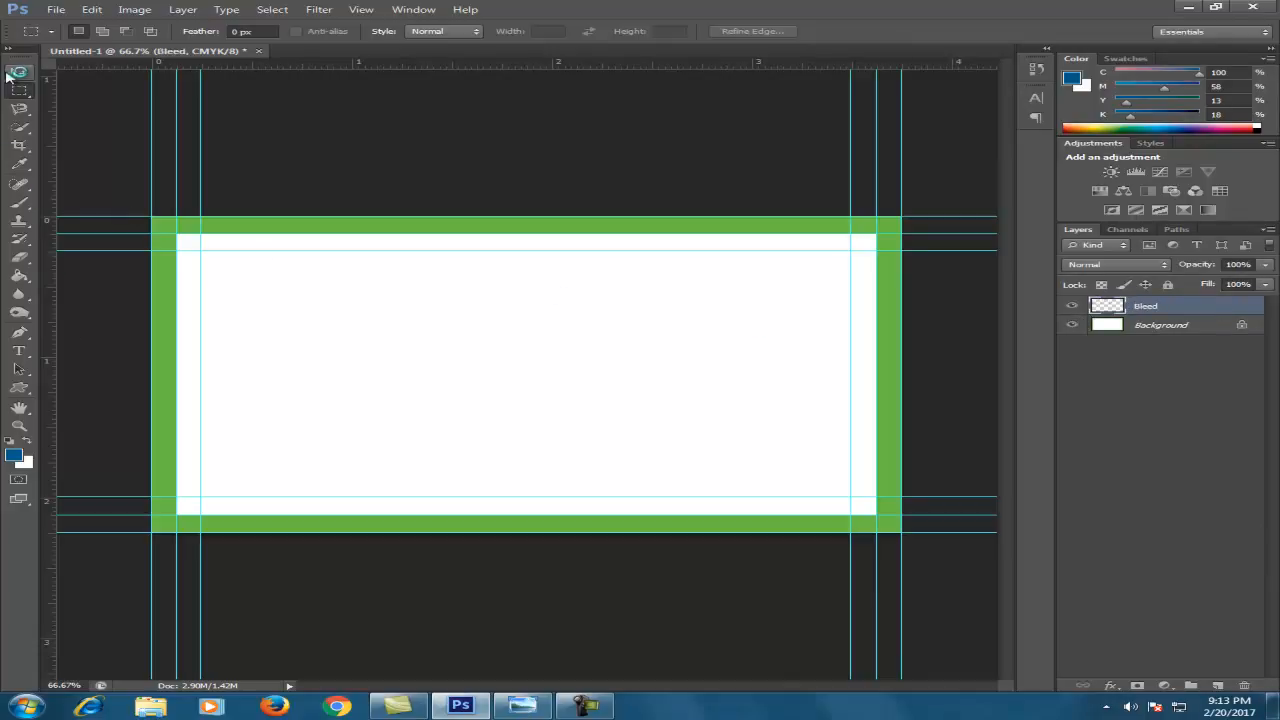
{"action": "left_click_drag", "start_coordinate": [745, 227], "coordinate": [960, 234]}
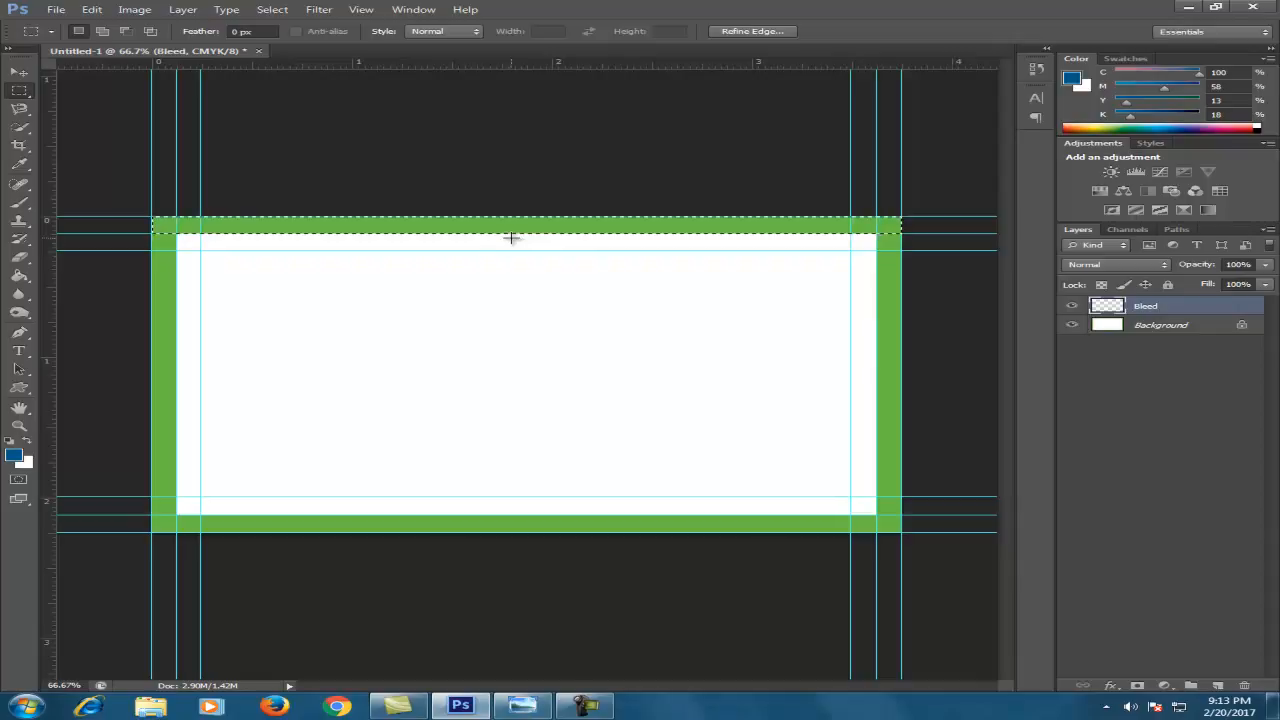
{"action": "key", "text": "ctrl+d"}
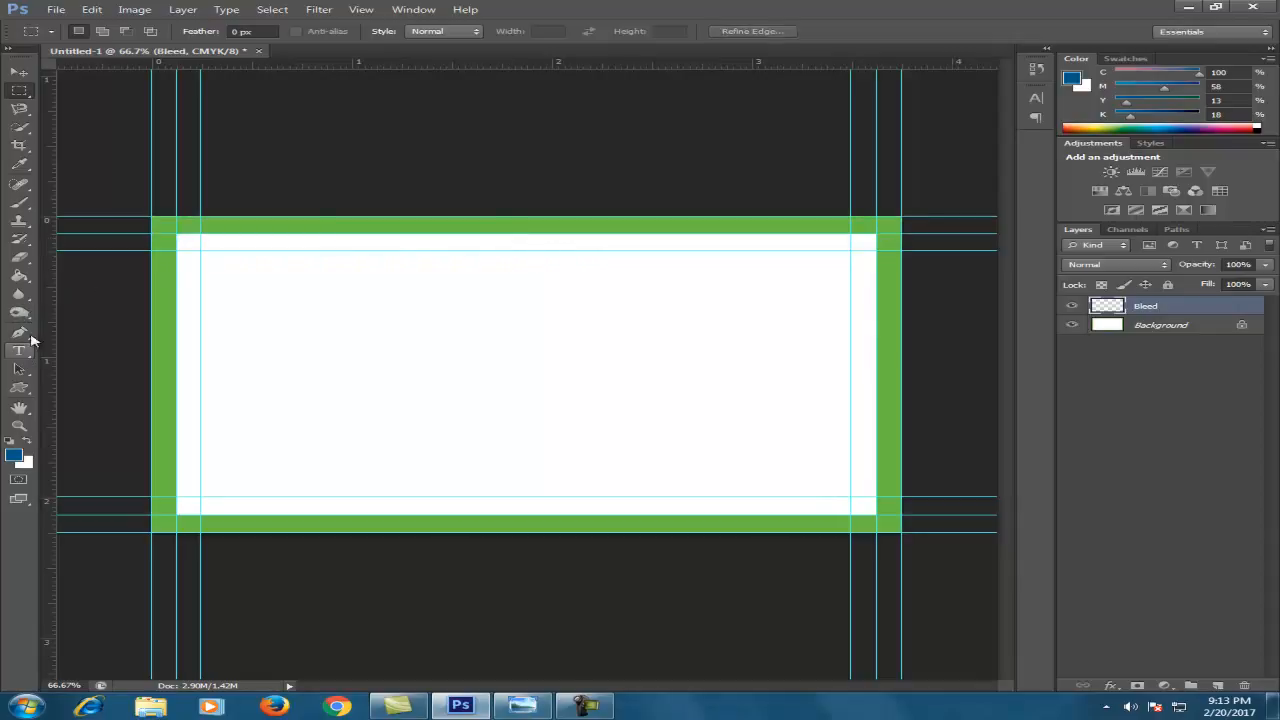
{"action": "left_click", "coordinate": [20, 260]}
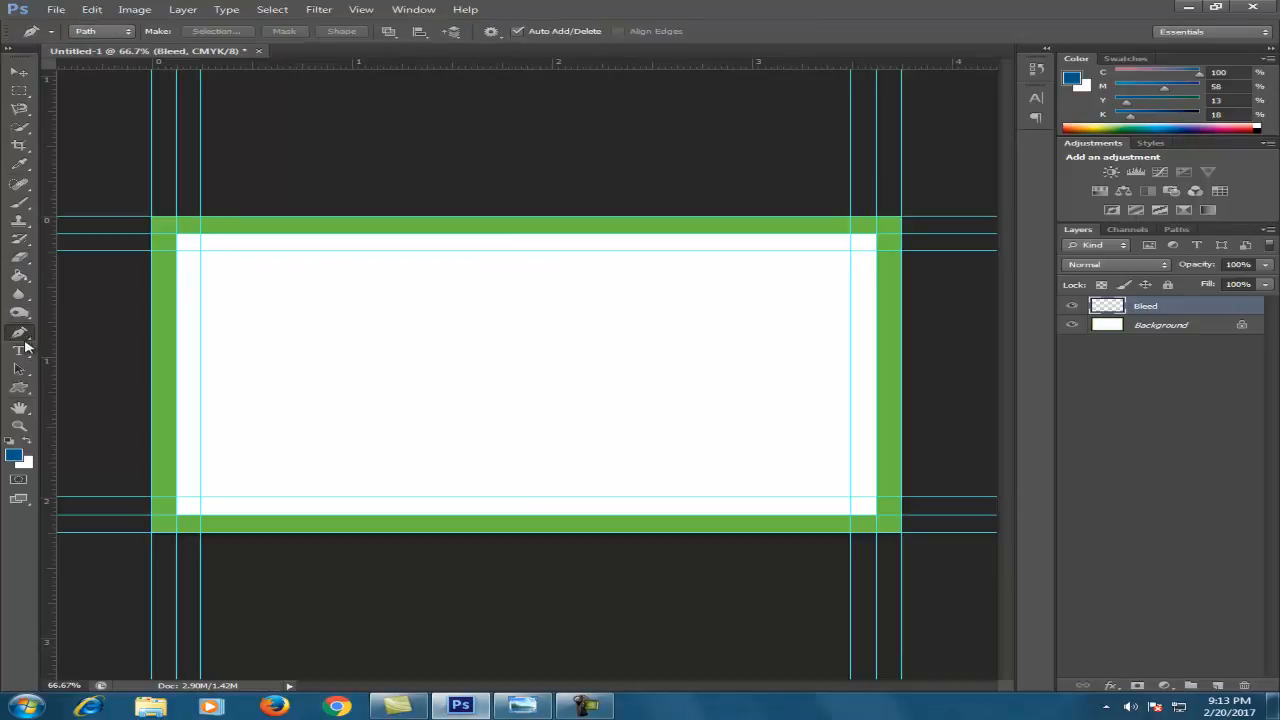
Draw blue rectangles covering the top, left, bottom and right bleed bands
{"action": "left_click", "coordinate": [20, 388]}
{"action": "left_click", "coordinate": [112, 385]}
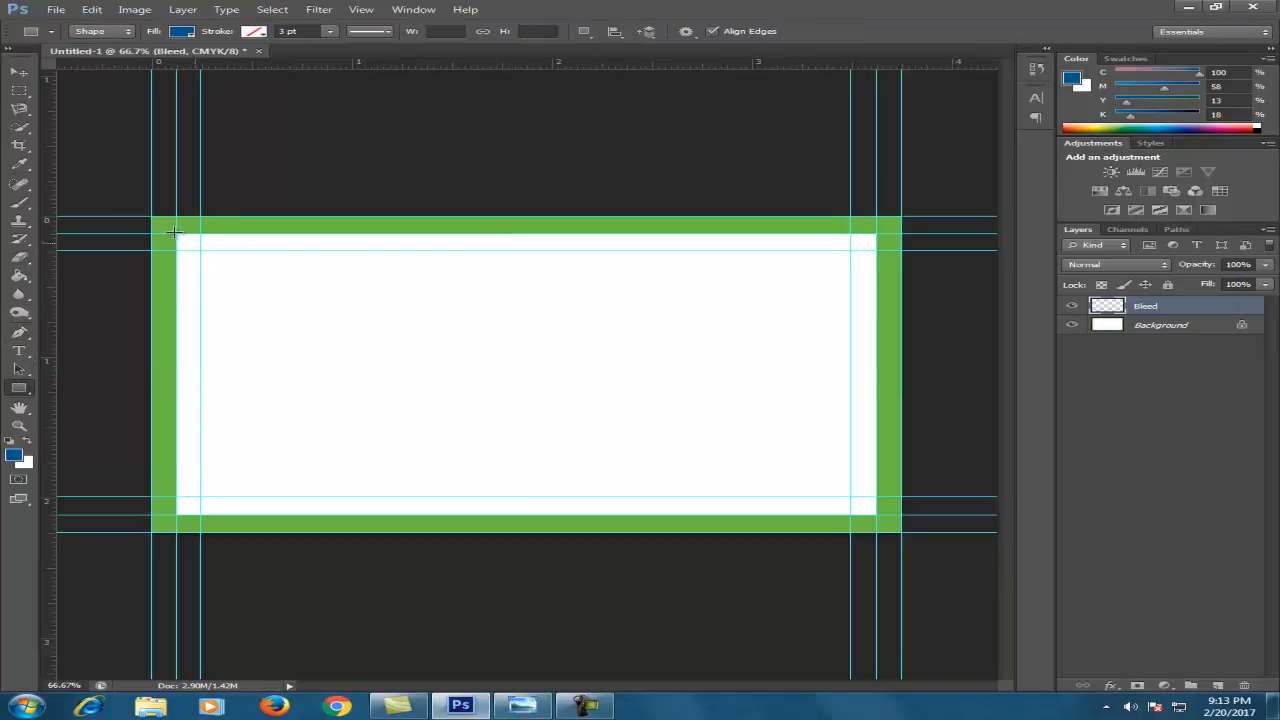
{"action": "left_click_drag", "start_coordinate": [174, 218], "coordinate": [902, 233]}
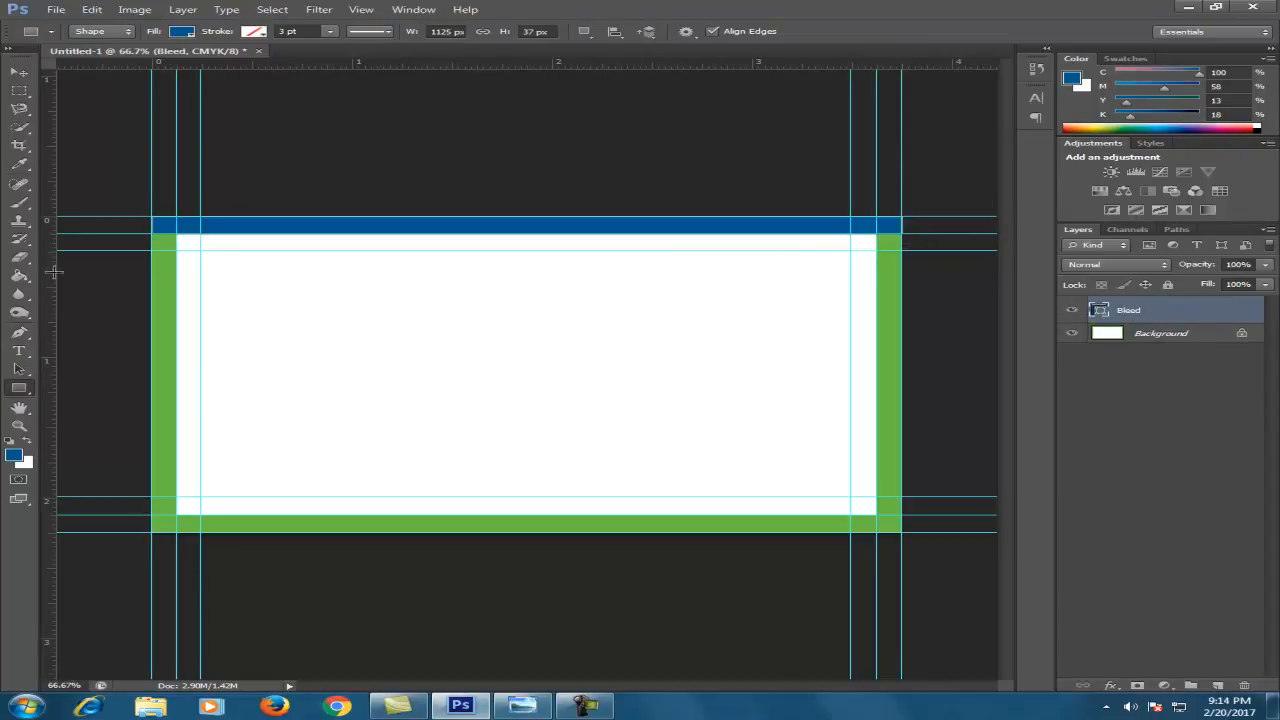
{"action": "left_click_drag", "start_coordinate": [152, 241], "coordinate": [165, 552]}
{"action": "left_click_drag", "start_coordinate": [151, 233], "coordinate": [901, 532]}
{"action": "left_click_drag", "start_coordinate": [877, 234], "coordinate": [902, 532]}
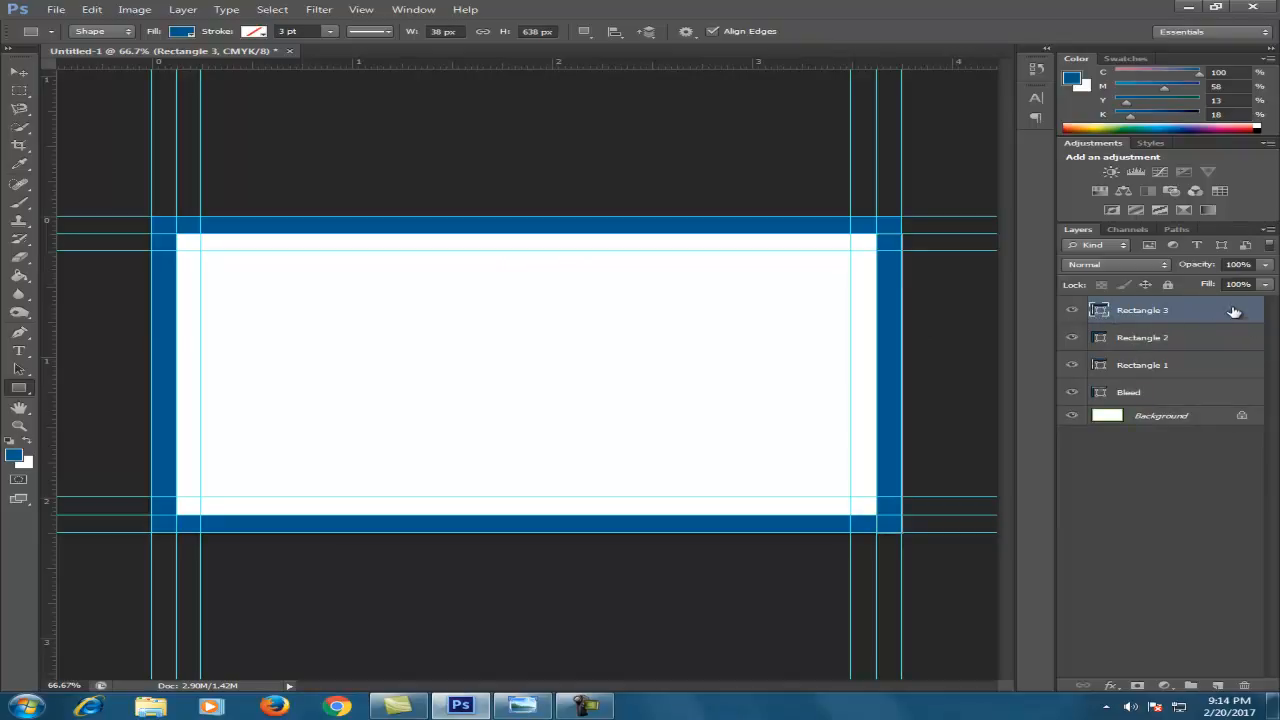
Merge the blue strips into a single Rectangle 3 layer via Merge Visible, keeping Background separate
{"action": "left_click", "coordinate": [1271, 245]}
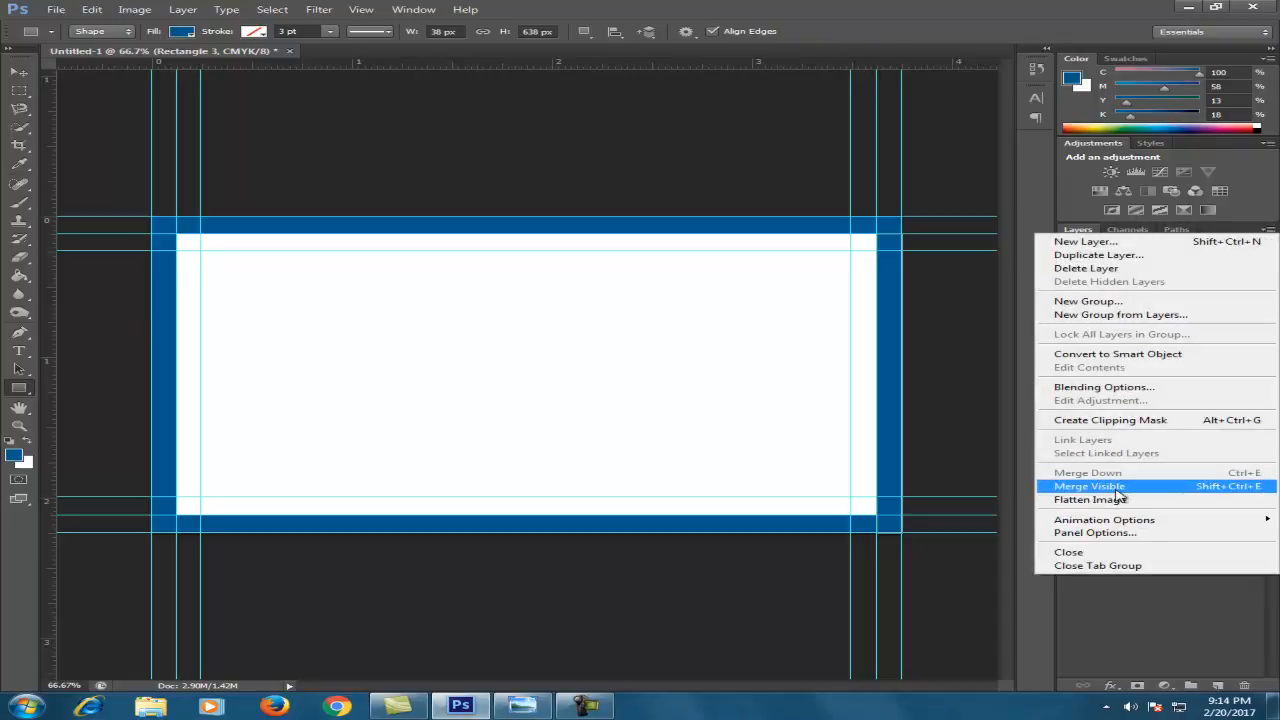
{"action": "left_click", "coordinate": [1145, 600]}
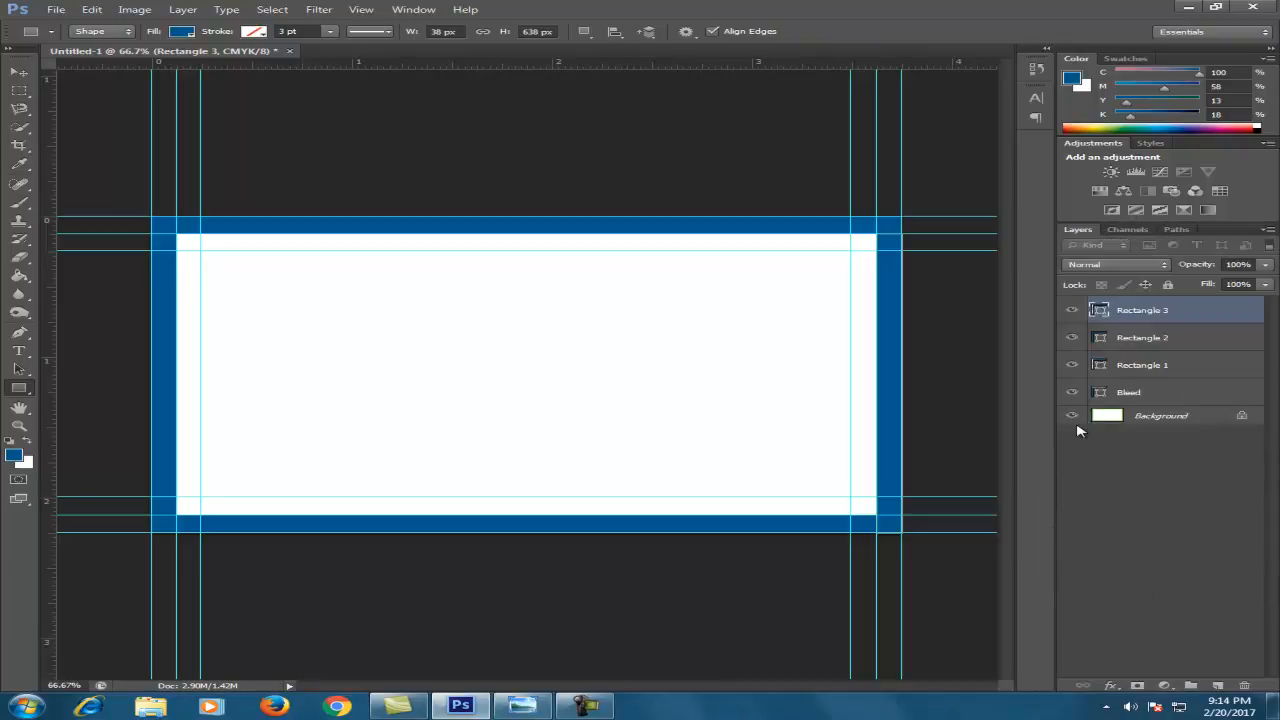
{"action": "left_click", "coordinate": [1072, 416]}
{"action": "left_click", "coordinate": [1268, 231]}
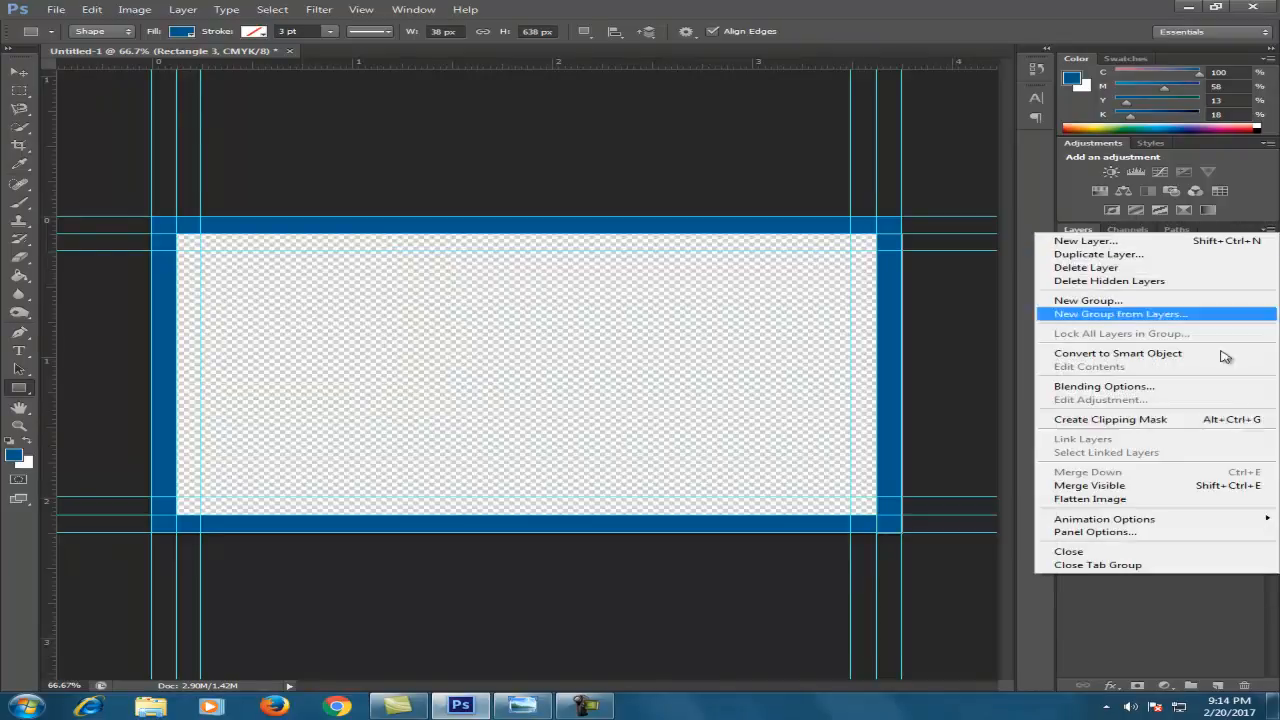
{"action": "left_click", "coordinate": [1122, 490]}
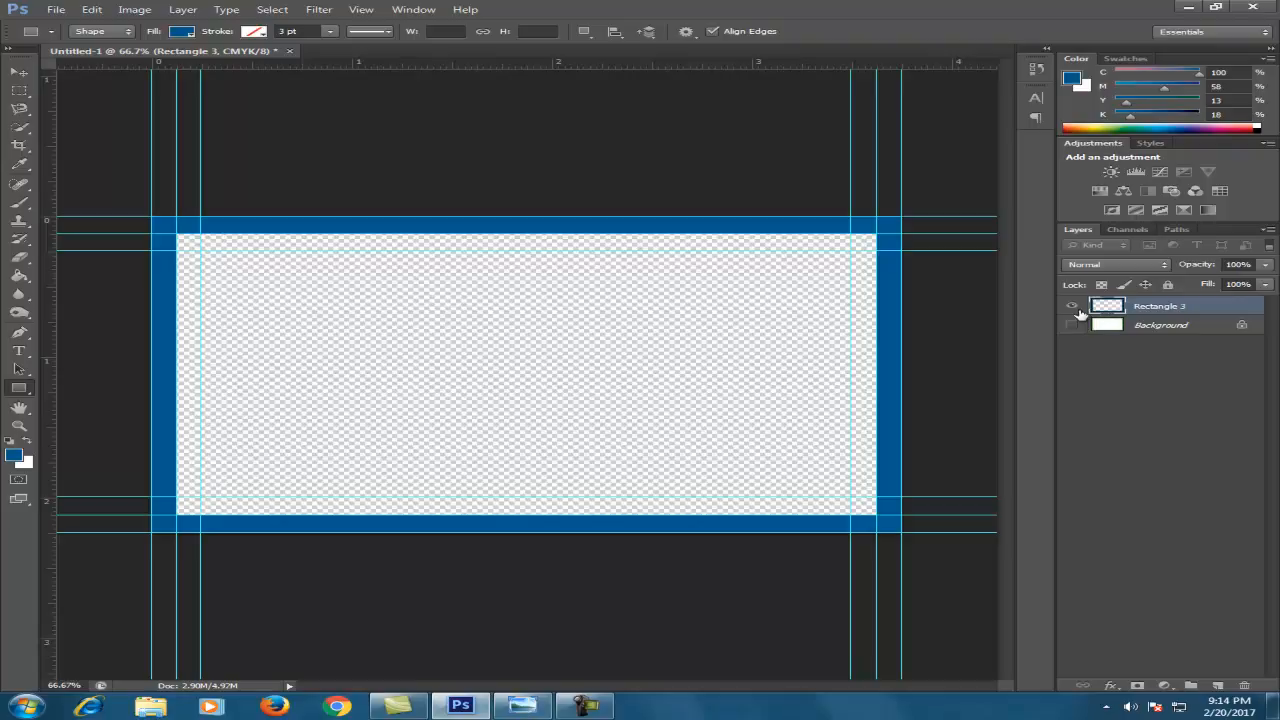
{"action": "left_click", "coordinate": [1073, 325]}
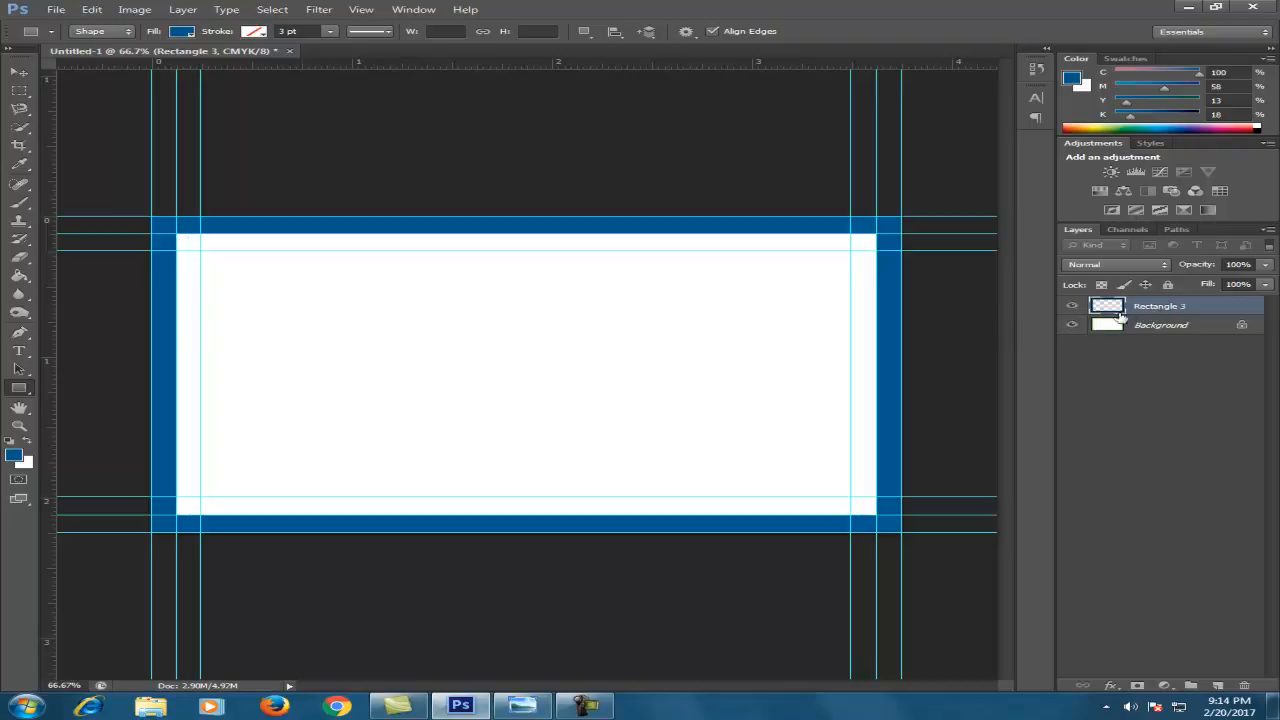
{"action": "left_click", "coordinate": [1110, 307], "text": "ctrl"}
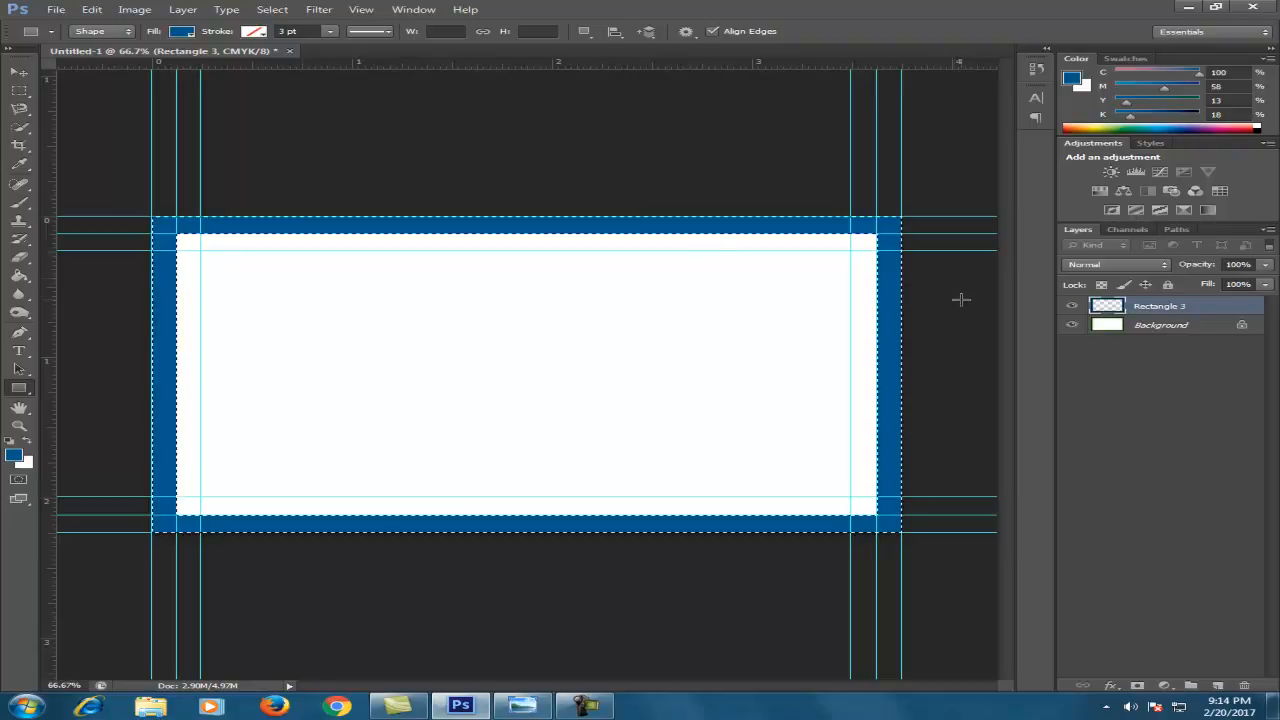
{"action": "key", "text": "ctrl+d"}
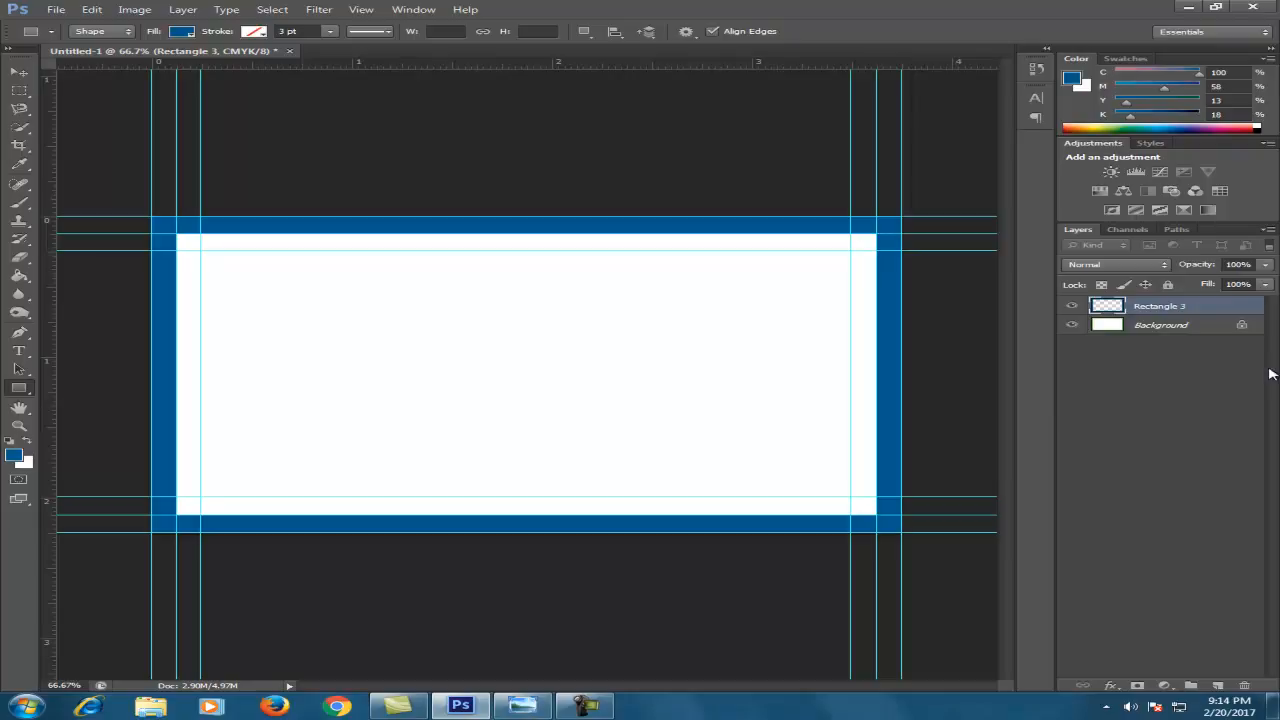
Convert Rectangle 3 to a Smart Object
{"action": "right_click", "coordinate": [1197, 311]}
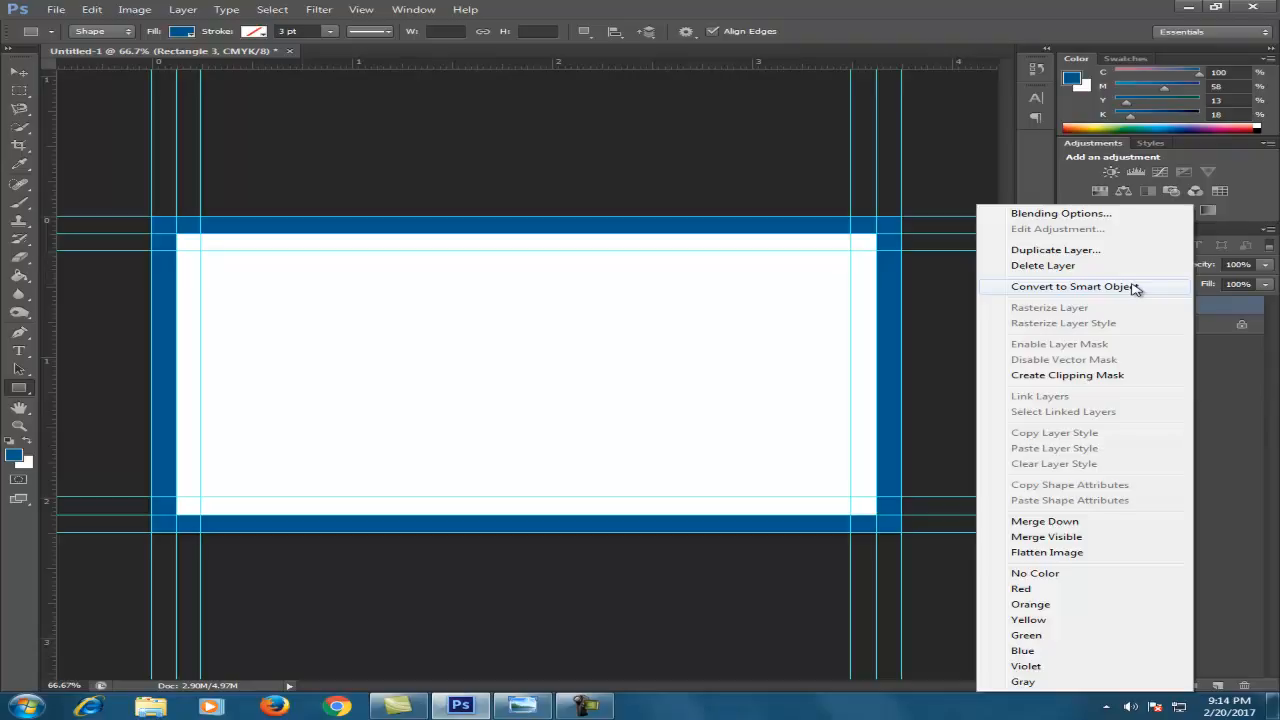
{"action": "left_click", "coordinate": [1104, 292]}
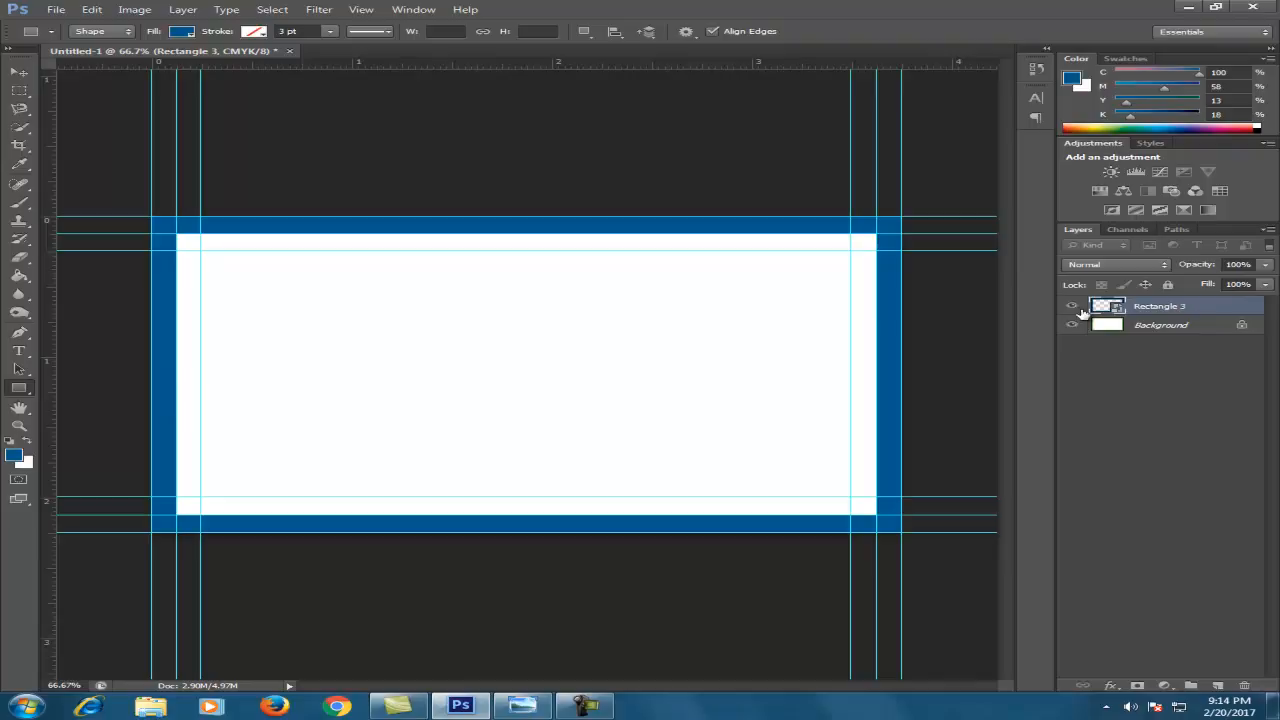
{"action": "left_click", "coordinate": [1105, 325]}
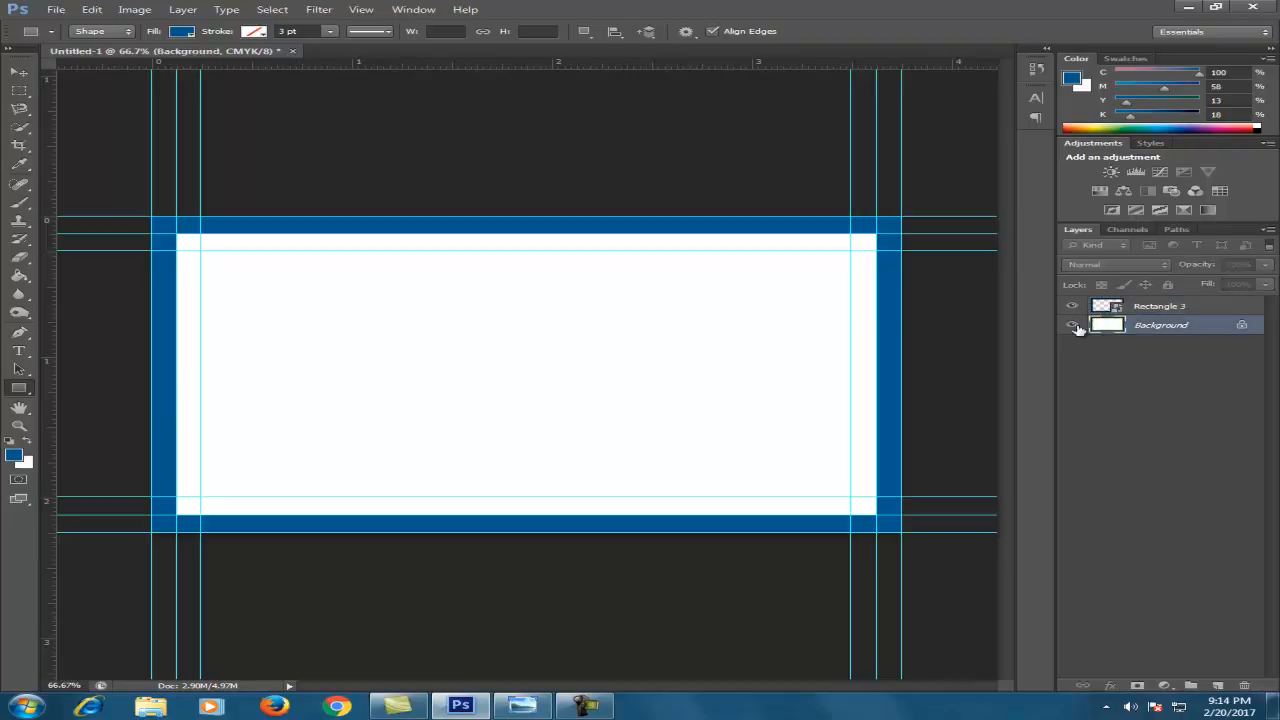
Refill the Background with white to remove the green, then select the Rectangle Tool
{"action": "left_click", "coordinate": [1072, 306]}
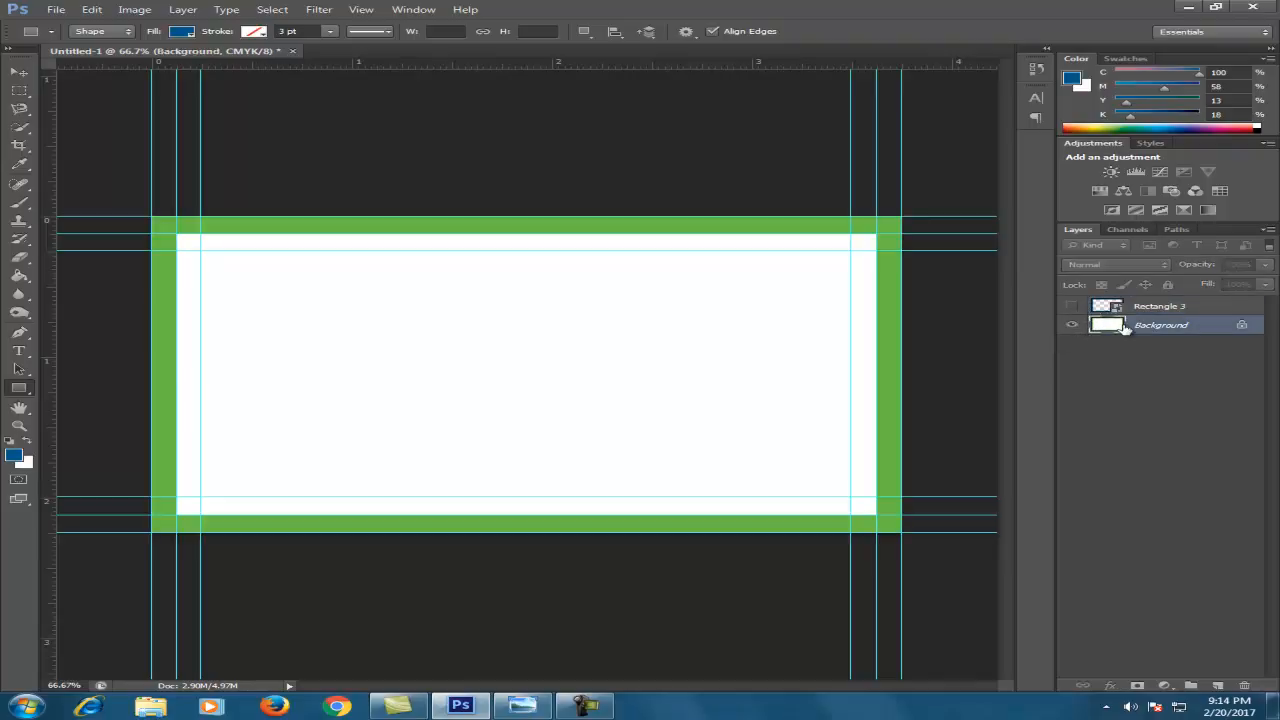
{"action": "key", "text": "alt+BackSpace"}
{"action": "key", "text": "ctrl+BackSpace"}
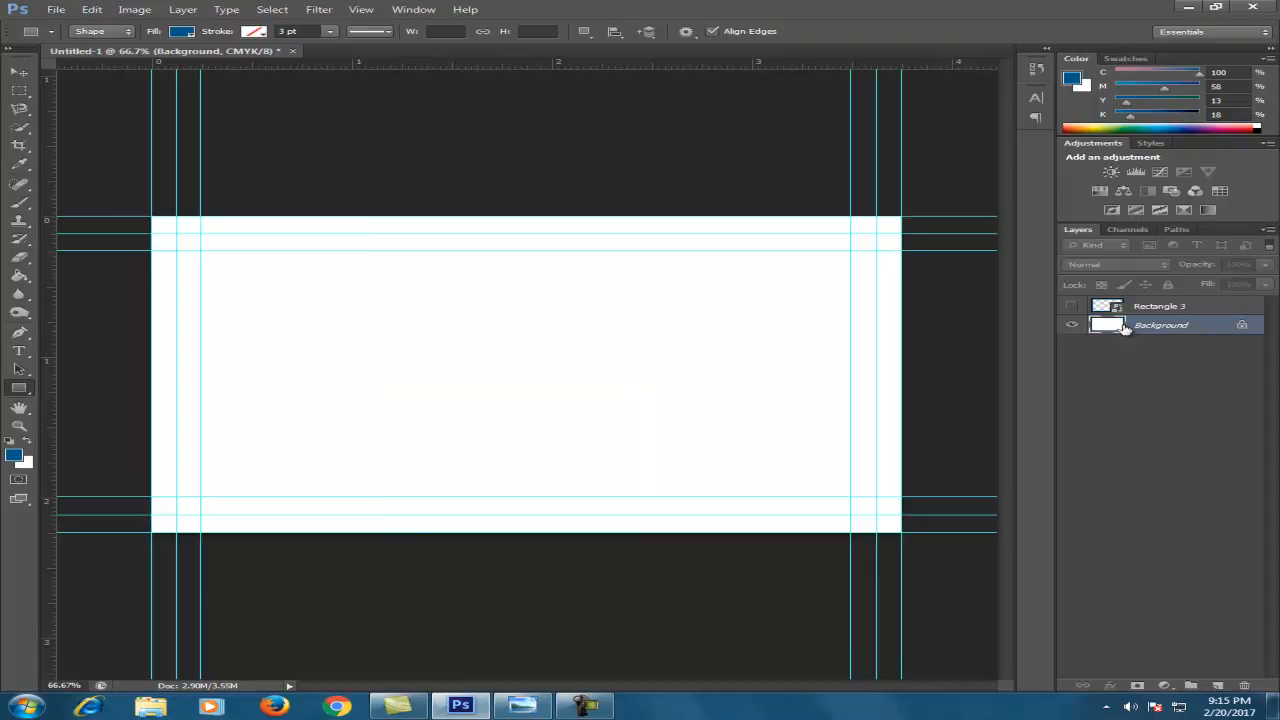
{"action": "left_click", "coordinate": [1072, 306]}
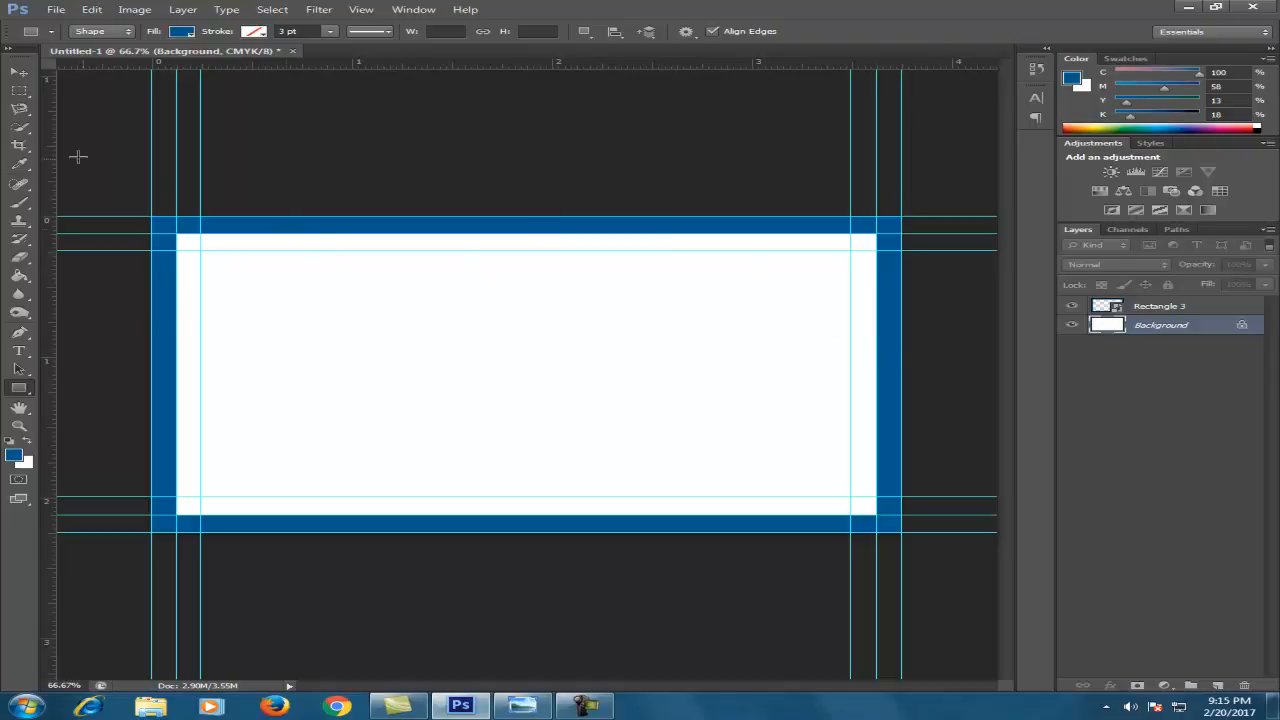
{"action": "left_click", "coordinate": [19, 72]}
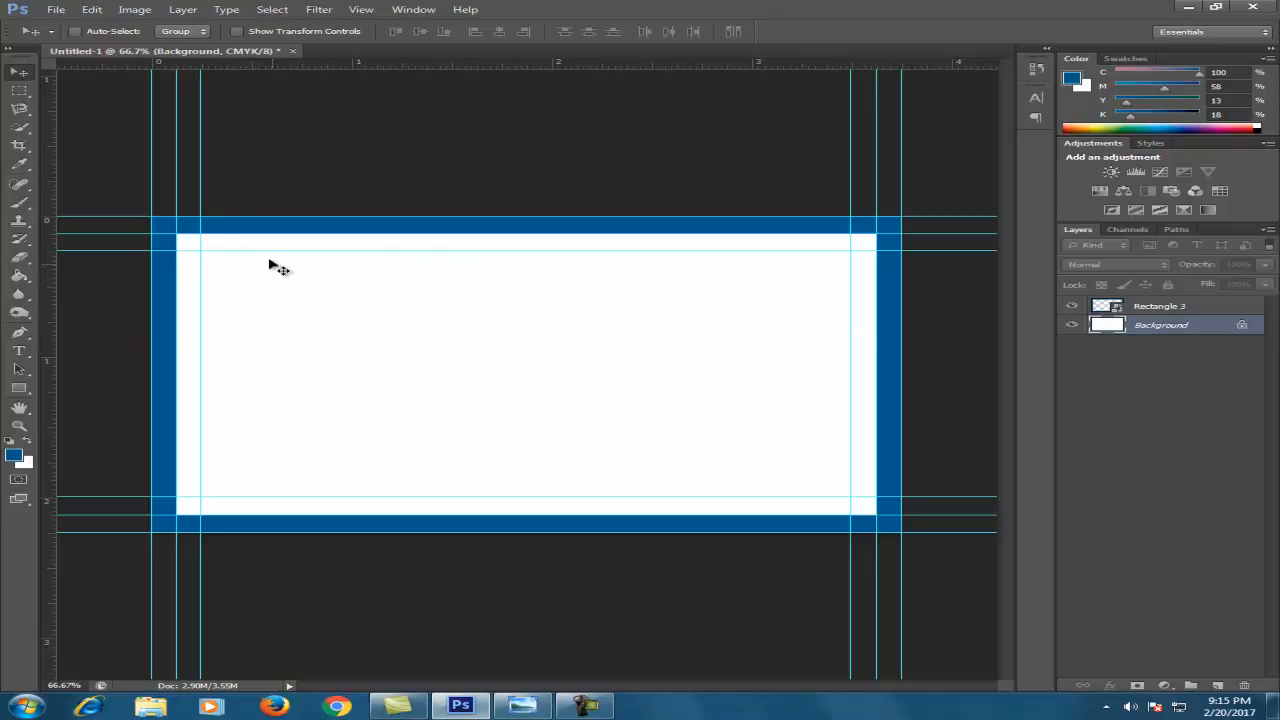
{"action": "left_click", "coordinate": [19, 388]}
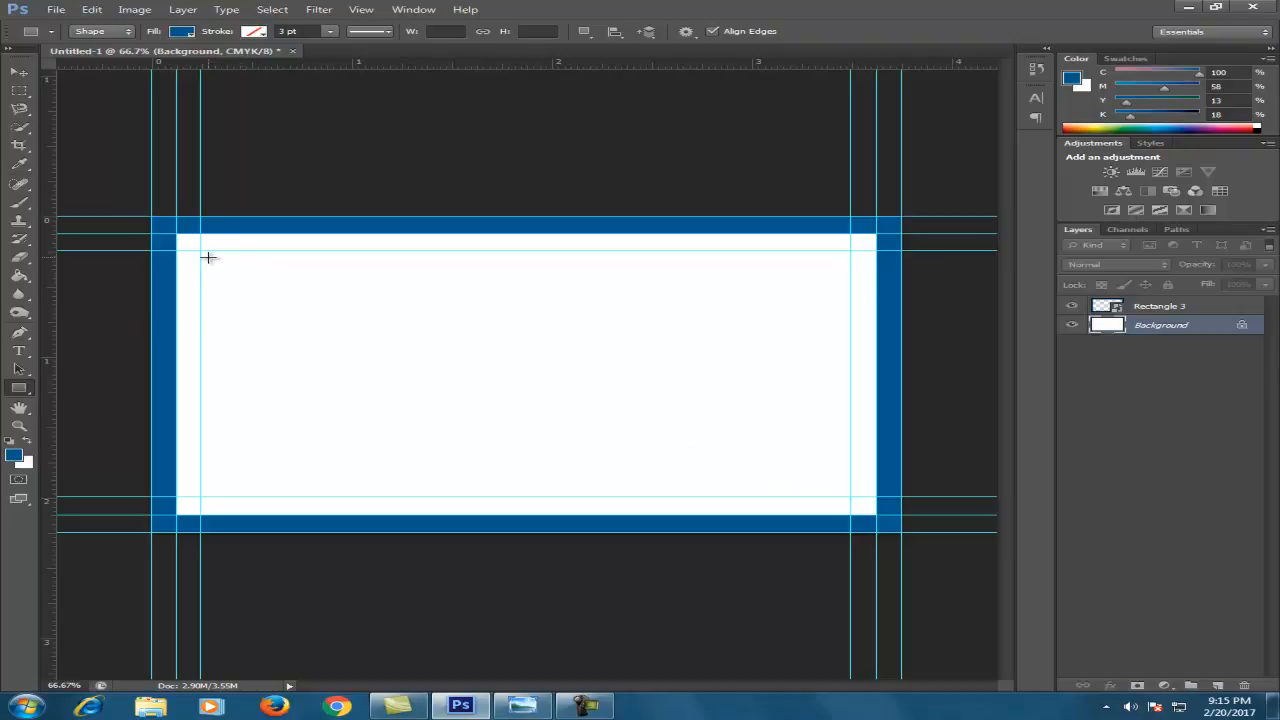
Draw a blue square near the card's top-left and scale it to about 123% × 140%
{"action": "left_click", "coordinate": [1157, 308]}
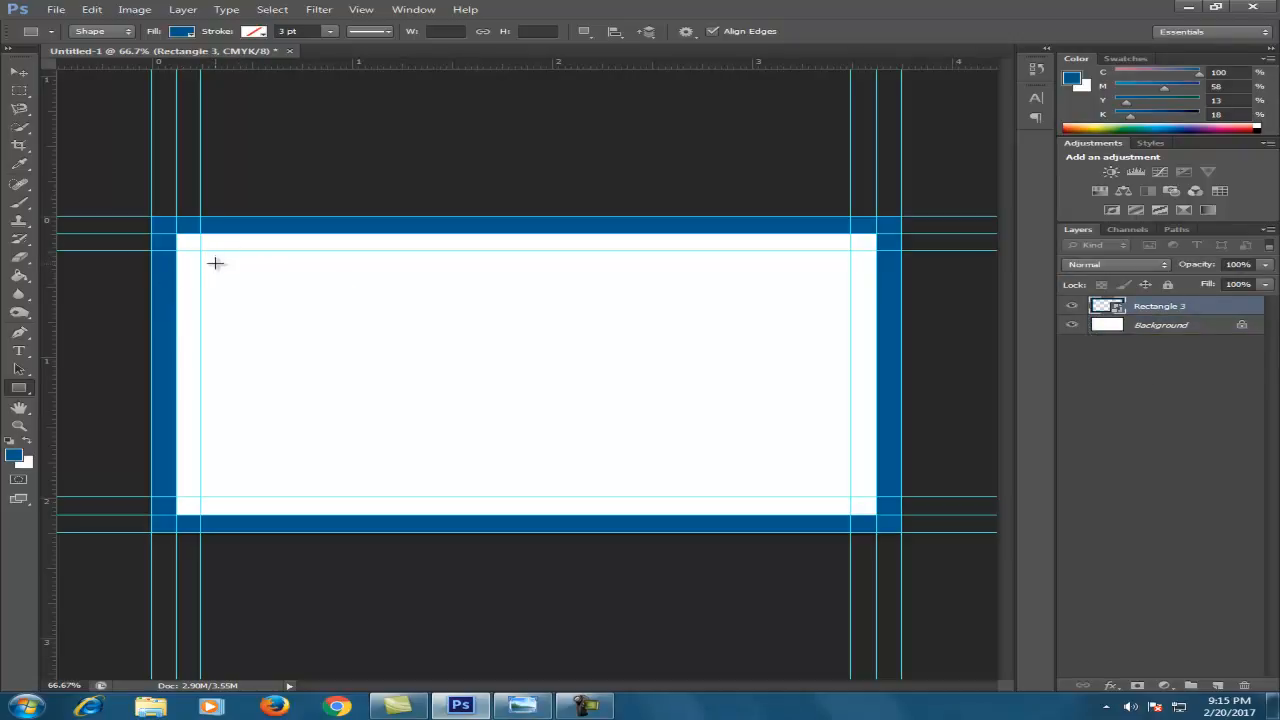
{"action": "left_click_drag", "start_coordinate": [215, 259], "coordinate": [297, 316]}
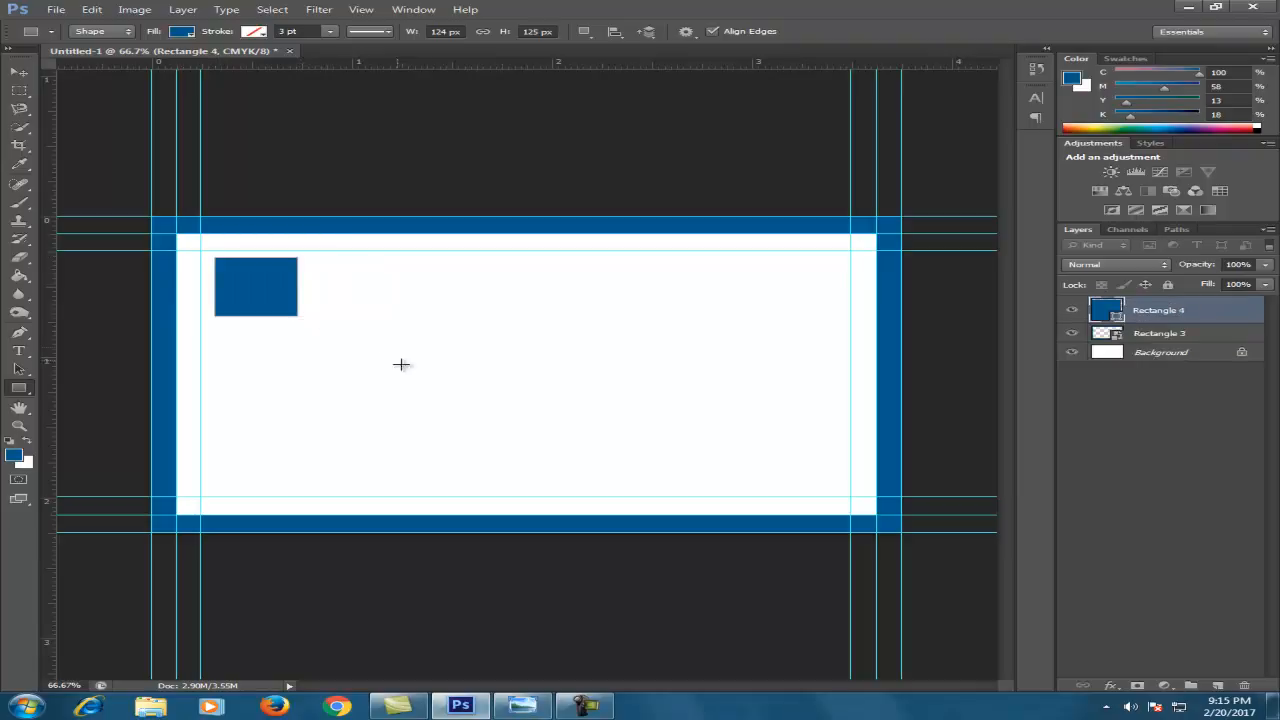
{"action": "key", "text": "v"}
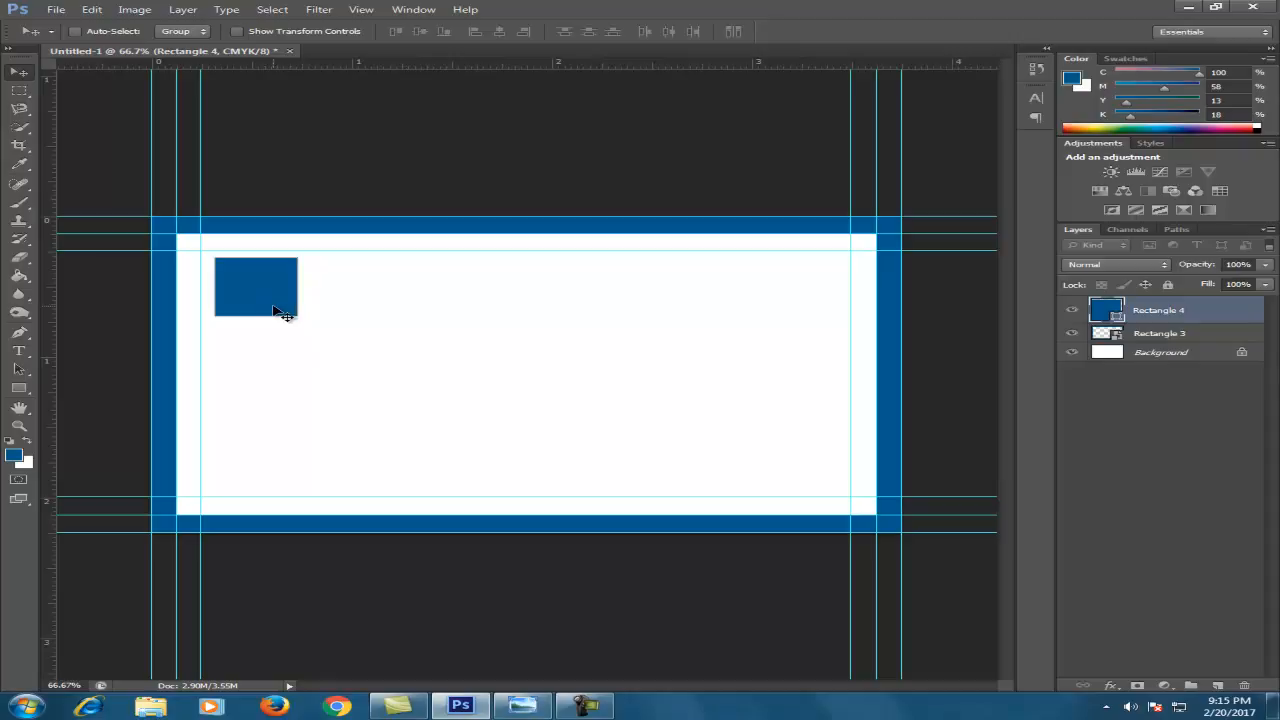
{"action": "key", "text": "ctrl+t"}
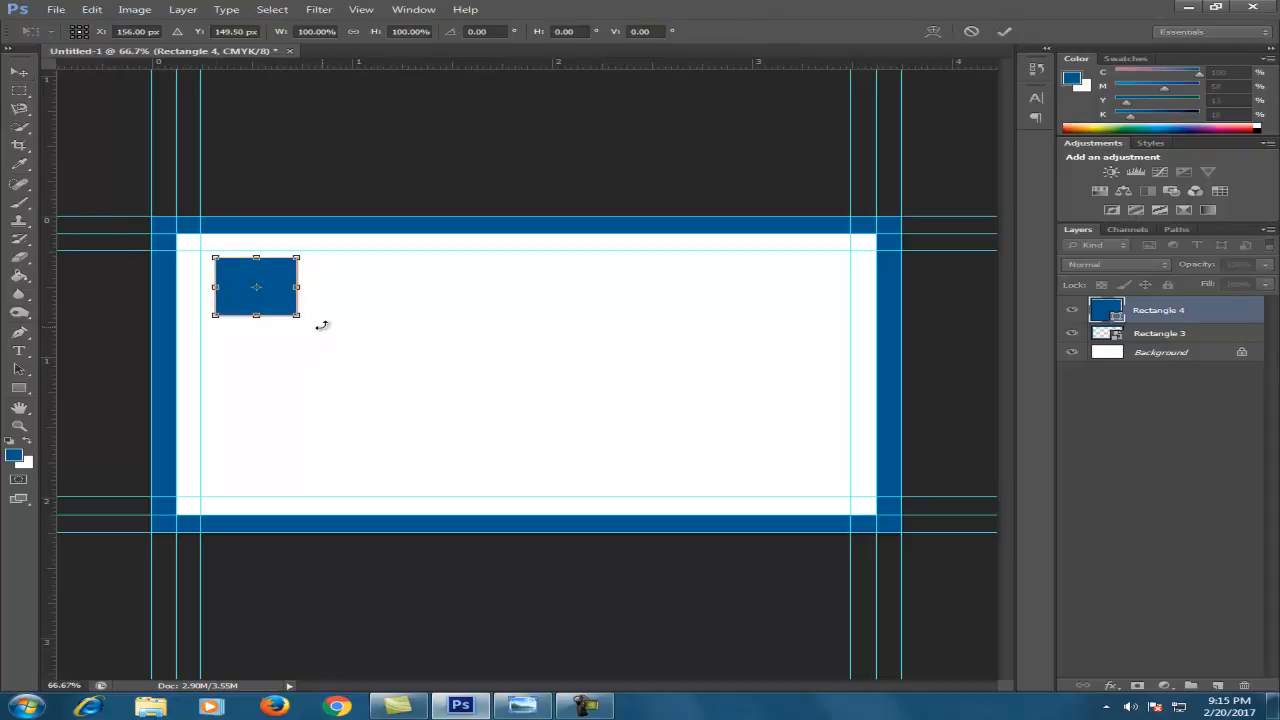
{"action": "left_click_drag", "start_coordinate": [296, 317], "coordinate": [316, 339]}
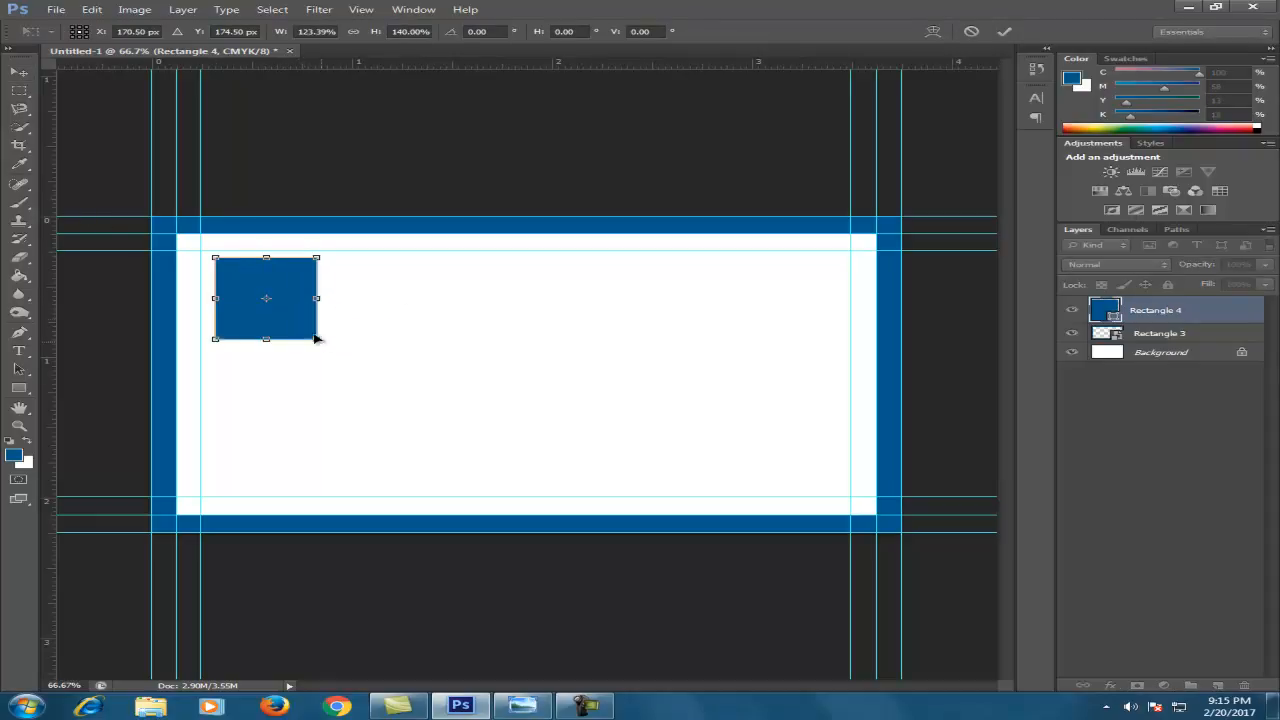
{"action": "key", "text": "Return"}
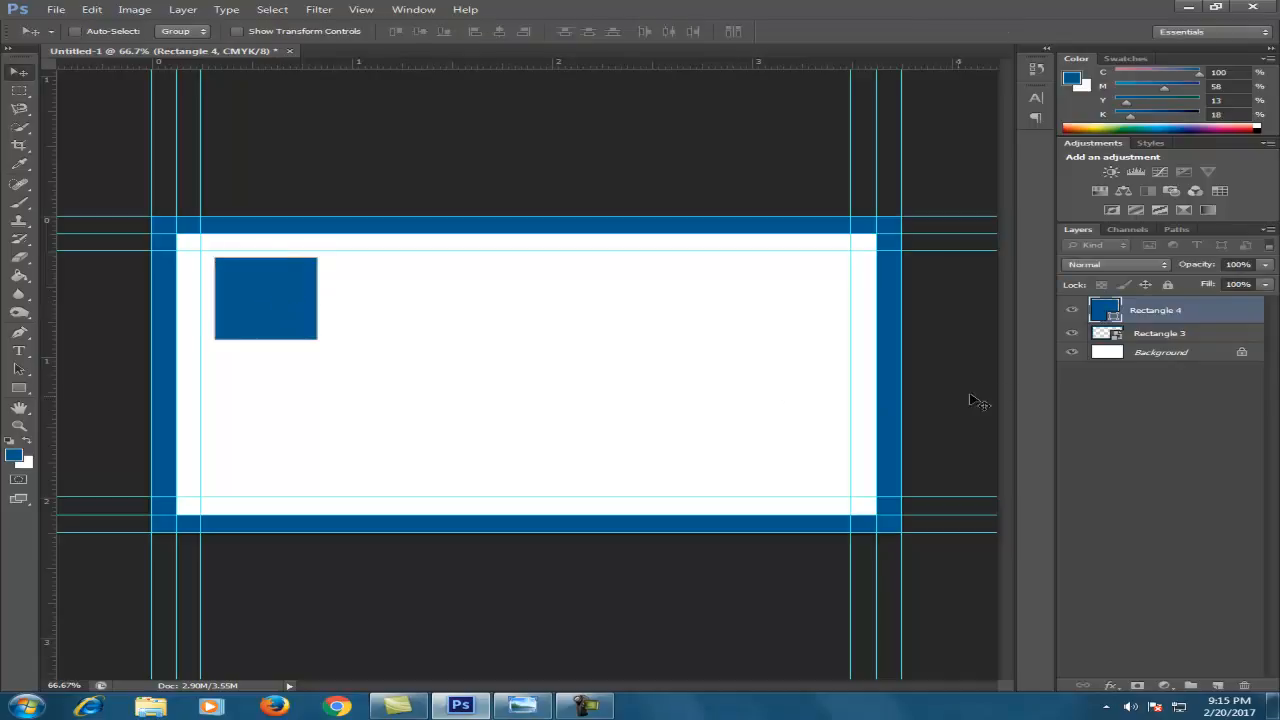
Duplicate the Rectangle 4 layer and fill the copy with pale blue dff3ff
{"action": "right_click", "coordinate": [1228, 319]}
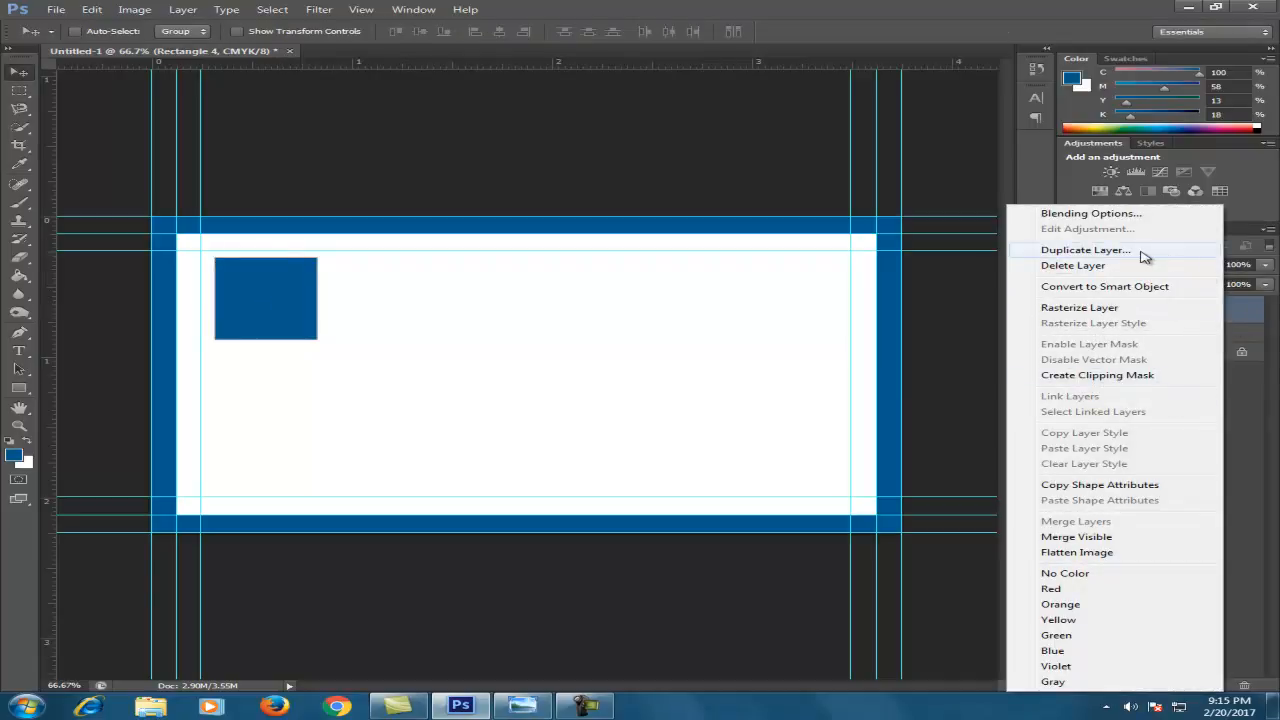
{"action": "left_click", "coordinate": [1085, 250]}
{"action": "left_click", "coordinate": [810, 222]}
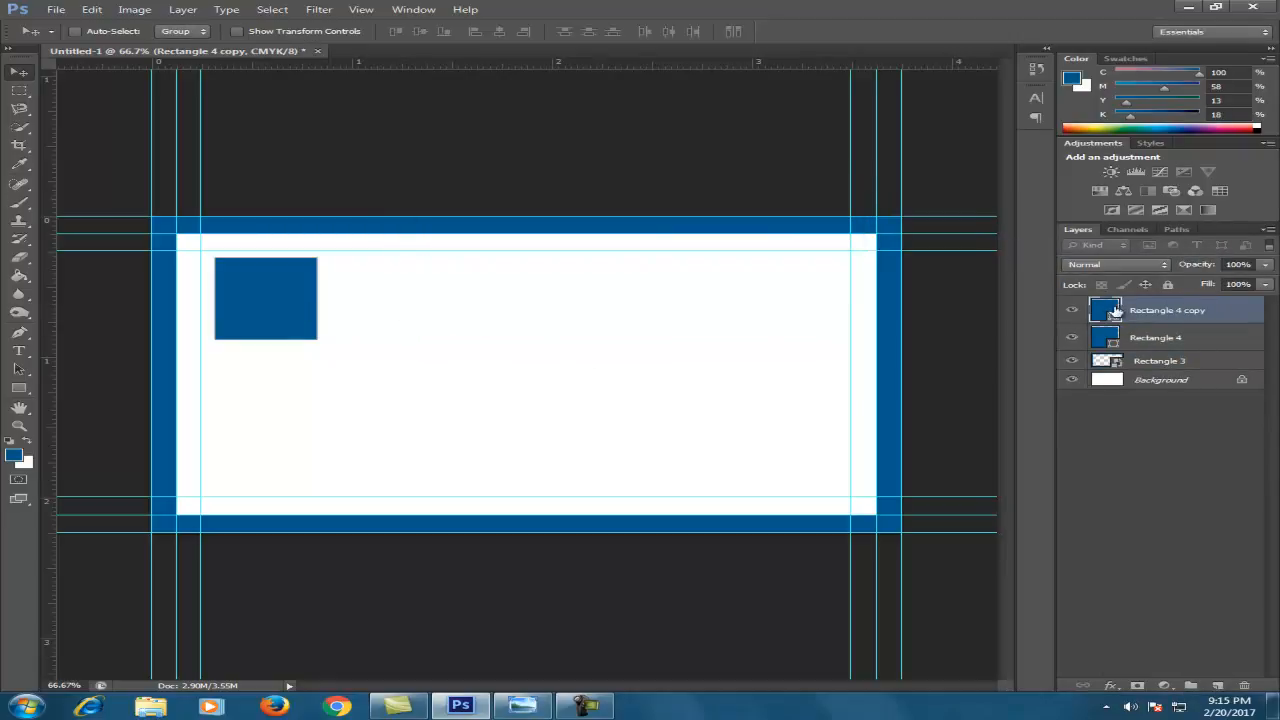
{"action": "double_click", "coordinate": [1107, 314]}
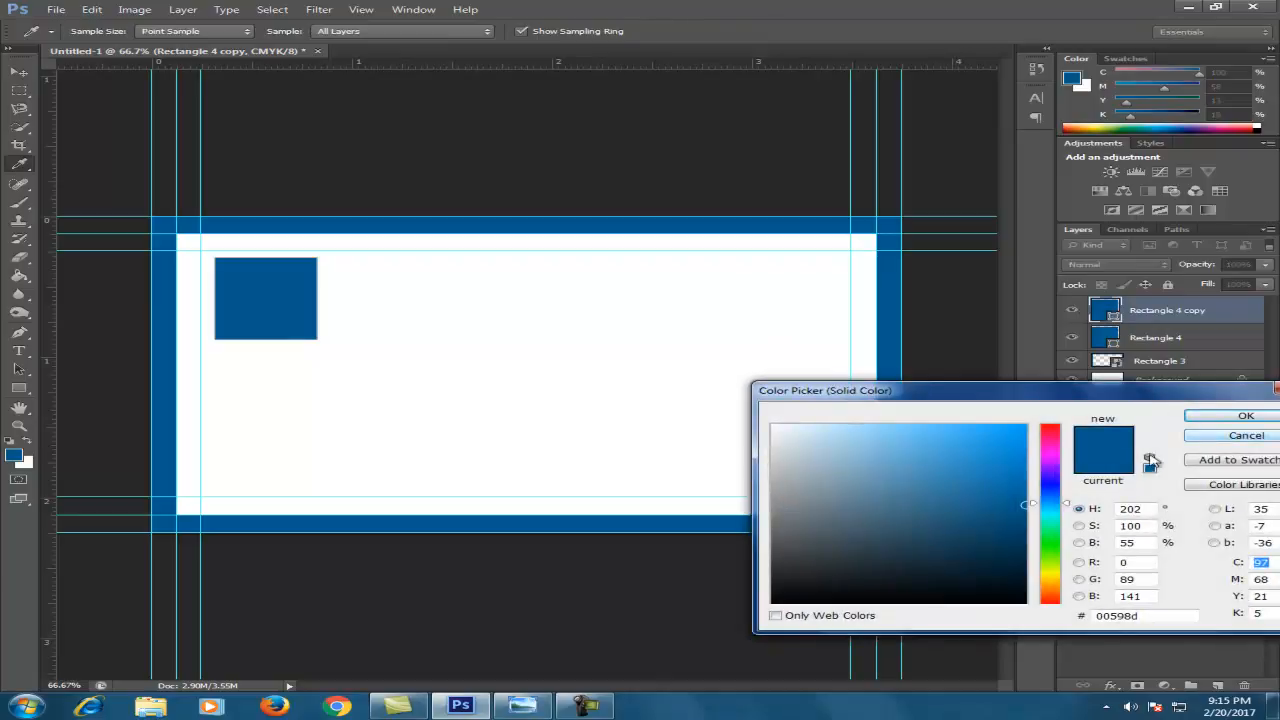
{"action": "left_click", "coordinate": [1025, 429]}
{"action": "left_click", "coordinate": [811, 423]}
{"action": "left_click", "coordinate": [803, 424]}
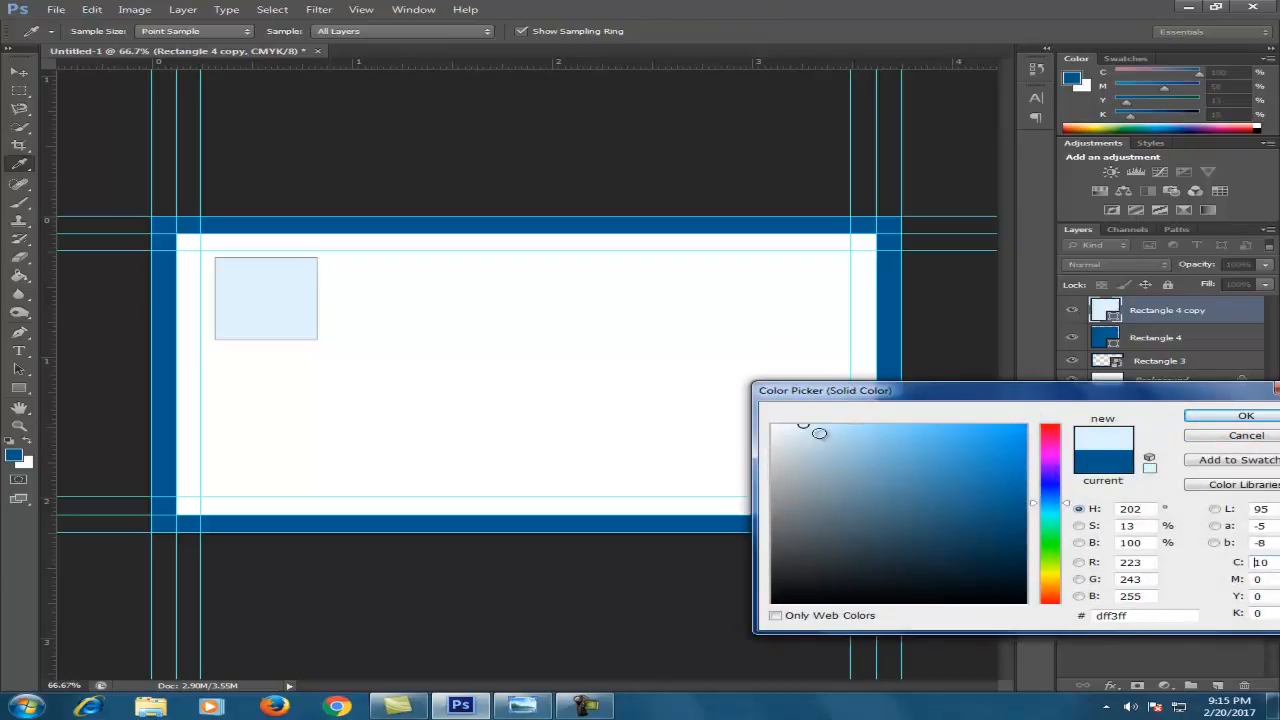
{"action": "left_click", "coordinate": [1241, 417]}
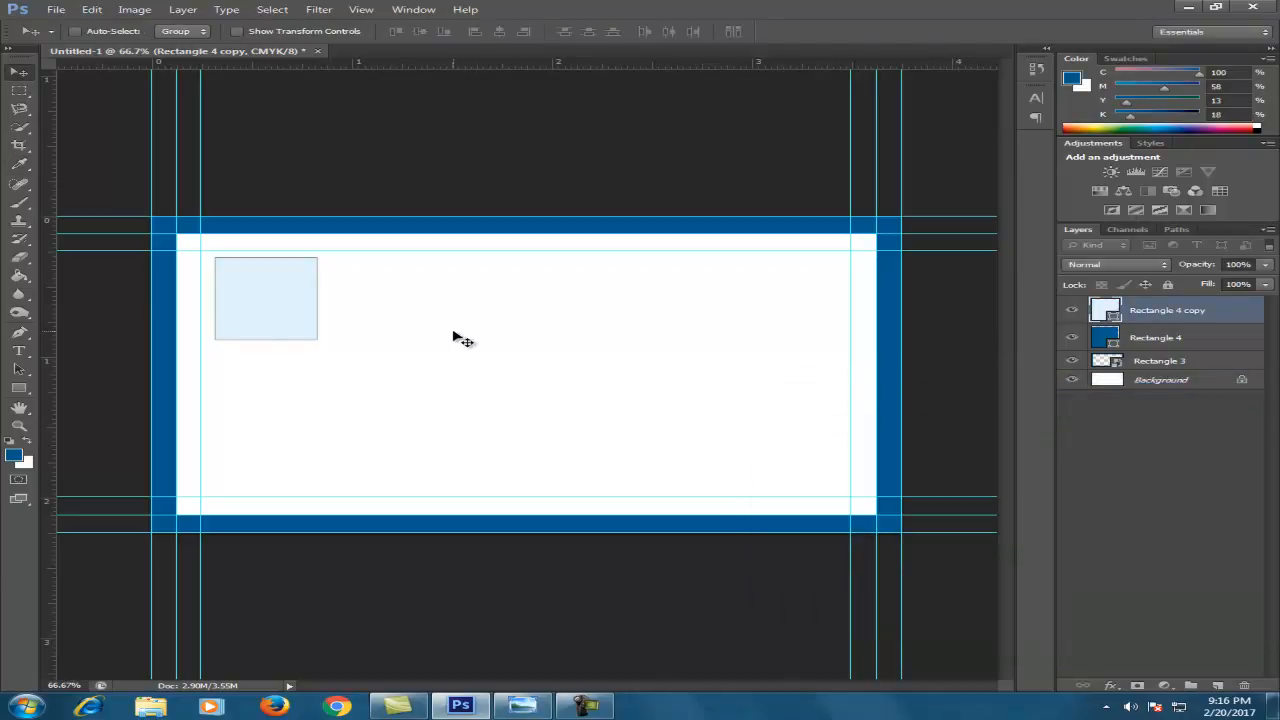
Shrink the pale blue copy slightly so a dark blue frame shows around it
{"action": "key", "text": "ctrl+t"}
{"action": "left_click_drag", "start_coordinate": [312, 261], "coordinate": [307, 266]}
{"action": "key", "text": "Return"}
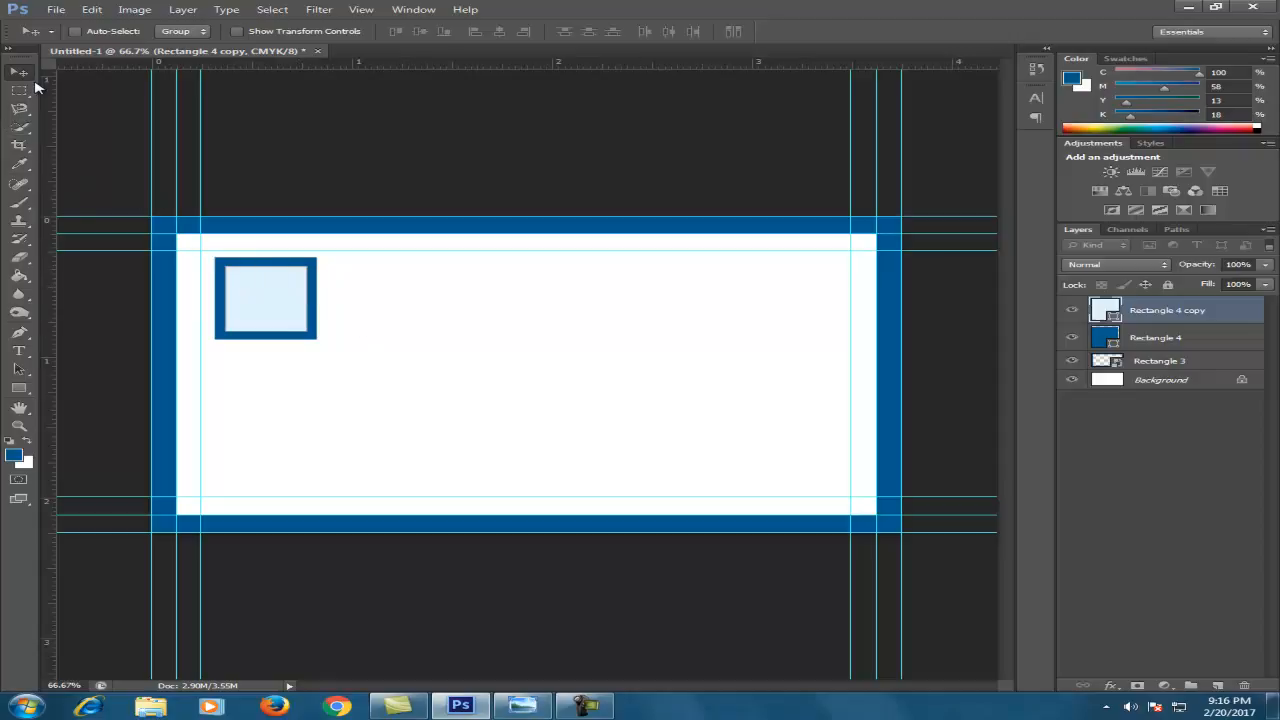
Add the text 'Design Factory' below the square and drag it just beneath it
{"action": "left_click", "coordinate": [19, 351]}
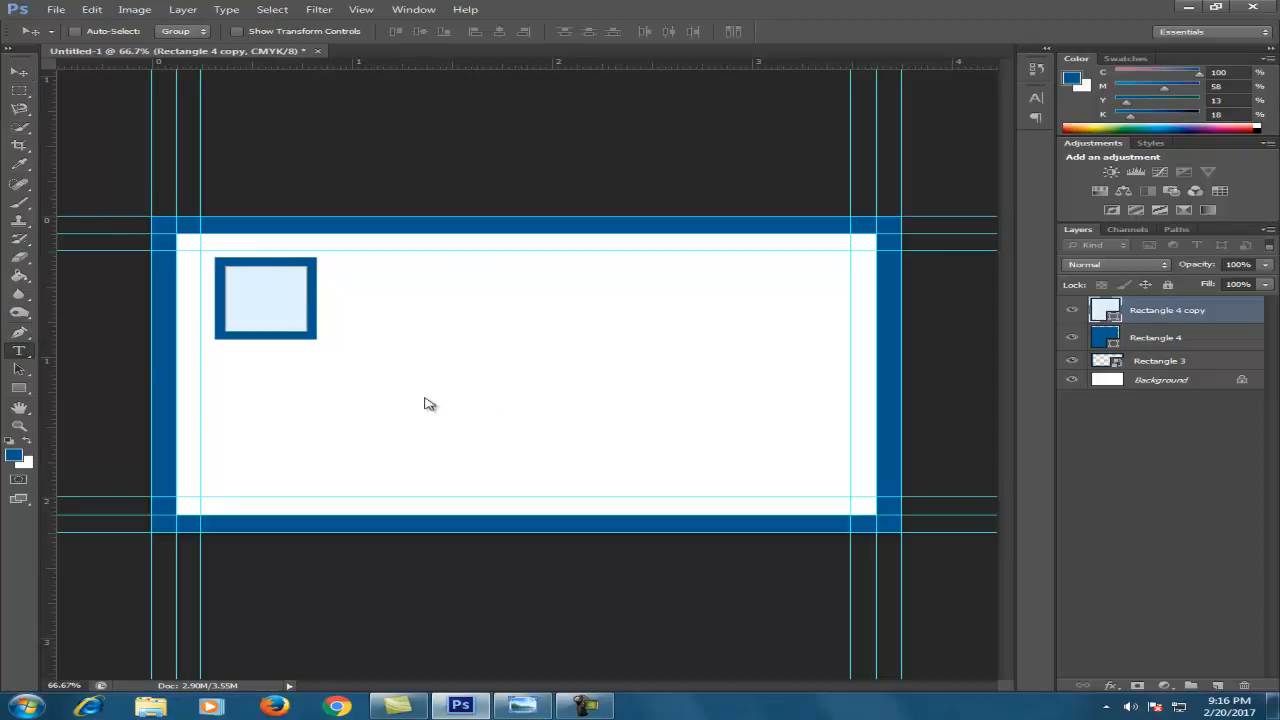
{"action": "left_click", "coordinate": [285, 365]}
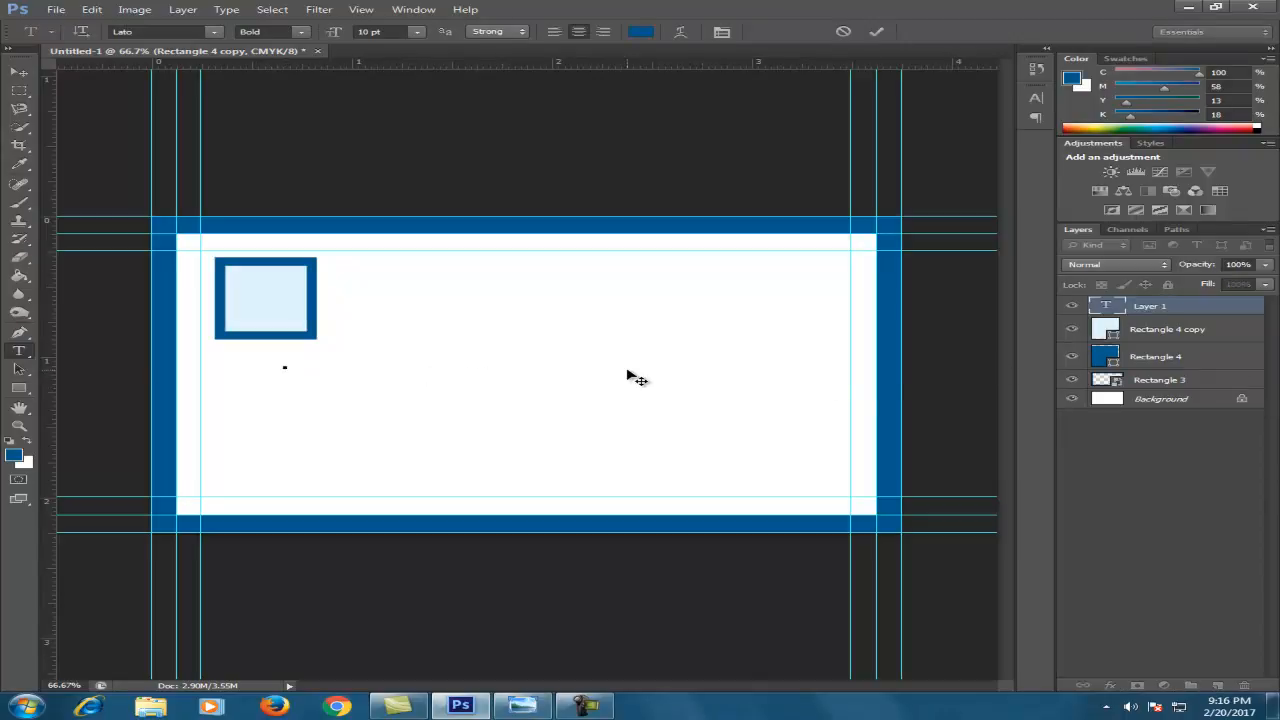
{"action": "type", "text": "Design"}
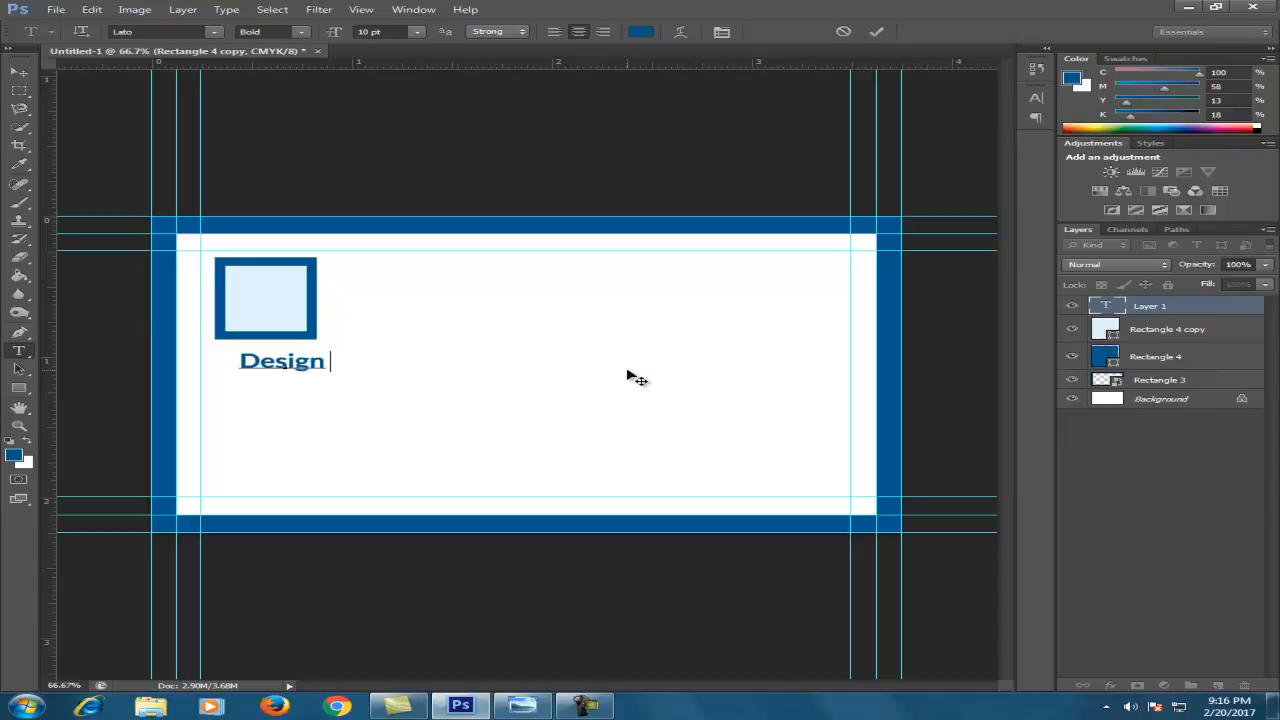
{"action": "type", "text": " Factory"}
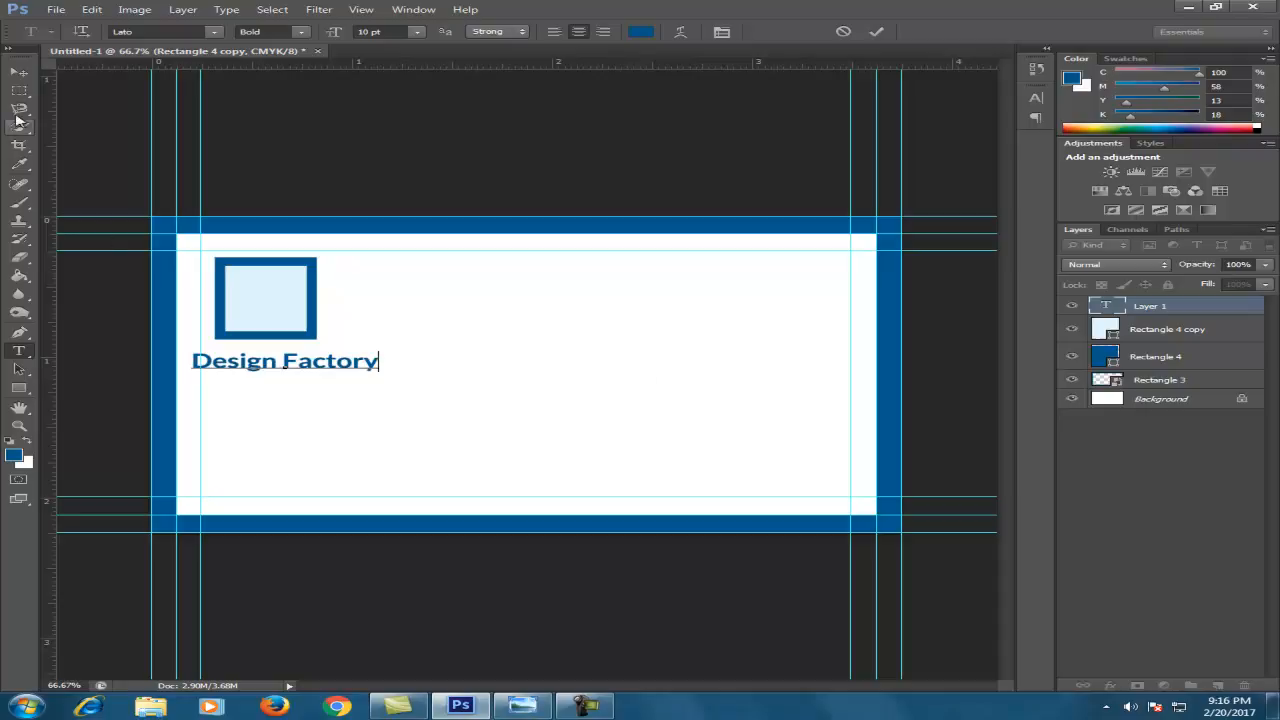
{"action": "left_click", "coordinate": [18, 71]}
{"action": "mouse_move", "coordinate": [321, 373]}
{"action": "left_mouse_down"}
{"action": "mouse_move", "coordinate": [393, 351]}
{"action": "mouse_move", "coordinate": [392, 364]}
{"action": "mouse_move", "coordinate": [339, 366]}
{"action": "mouse_move", "coordinate": [408, 330]}
{"action": "mouse_move", "coordinate": [336, 363]}
{"action": "left_mouse_up"}
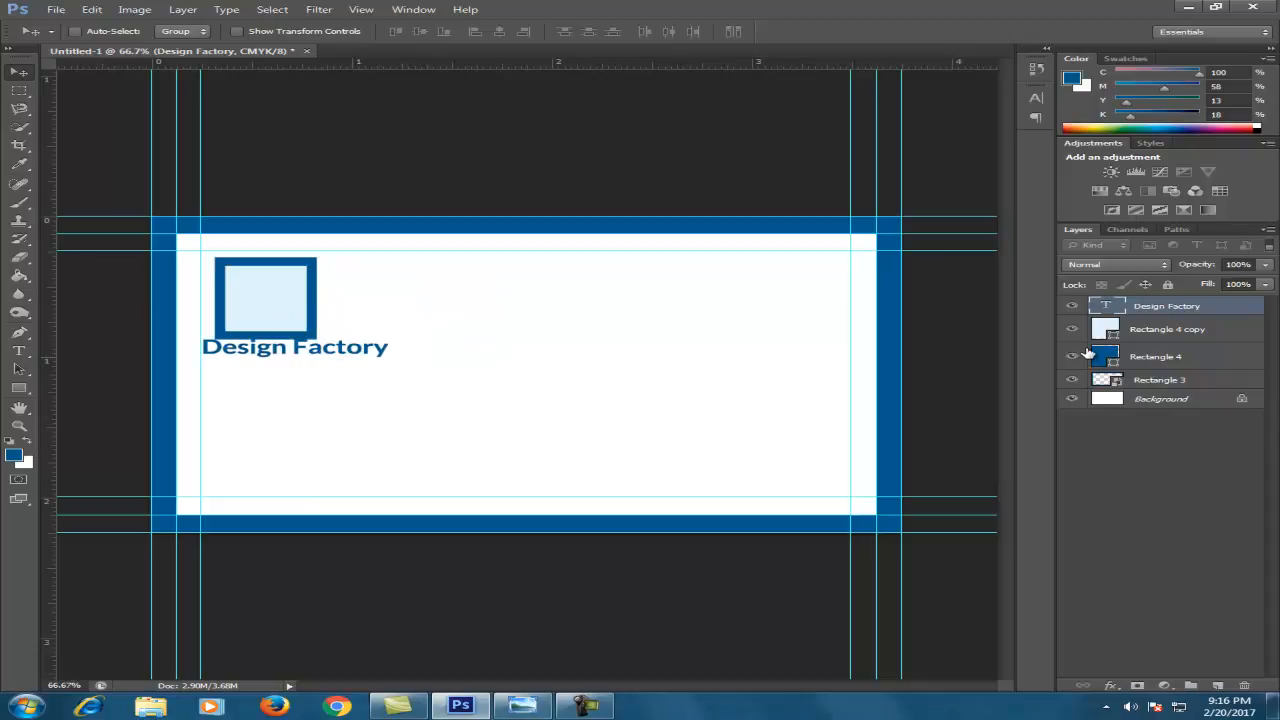
Nudge both logo squares right, then nudge the Design Factory text into alignment
{"action": "left_click", "coordinate": [1133, 337]}
{"action": "left_click", "coordinate": [1145, 357], "text": "shift"}
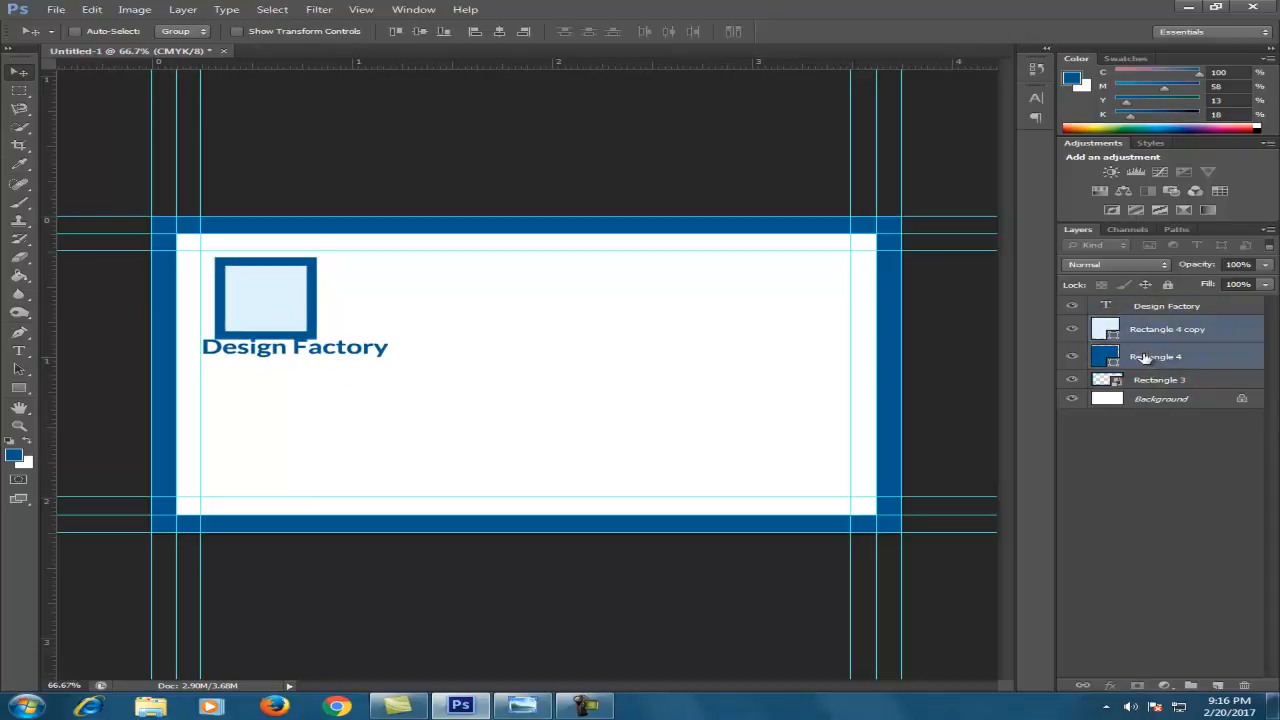
{"action": "key", "text": "shift+Right"}
{"action": "key", "text": "shift+Right"}
{"action": "key", "text": "shift+Right"}
{"action": "key", "text": "shift+Right"}
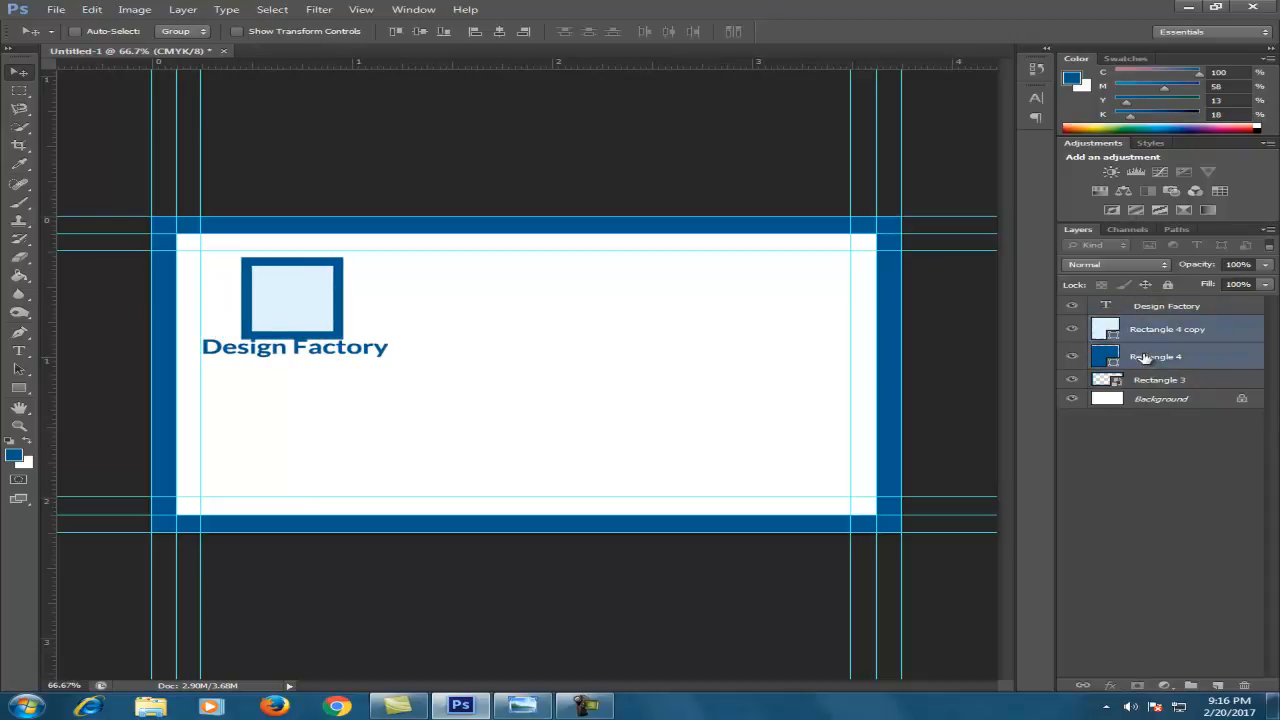
{"action": "left_click", "coordinate": [1161, 308]}
{"action": "key", "text": "Down"}
{"action": "key", "text": "Down"}
{"action": "key", "text": "Down"}
{"action": "key", "text": "Down"}
{"action": "key", "text": "Down"}
{"action": "key", "text": "Down"}
{"action": "key", "text": "Down"}
{"action": "key", "text": "Down"}
{"action": "key", "text": "Down"}
{"action": "key", "text": "Down"}
{"action": "key", "text": "Right"}
{"action": "key", "text": "Right"}
{"action": "key", "text": "Right"}
{"action": "key", "text": "Right"}
{"action": "key", "text": "Right"}
{"action": "key", "text": "Right"}
{"action": "key", "text": "Right"}
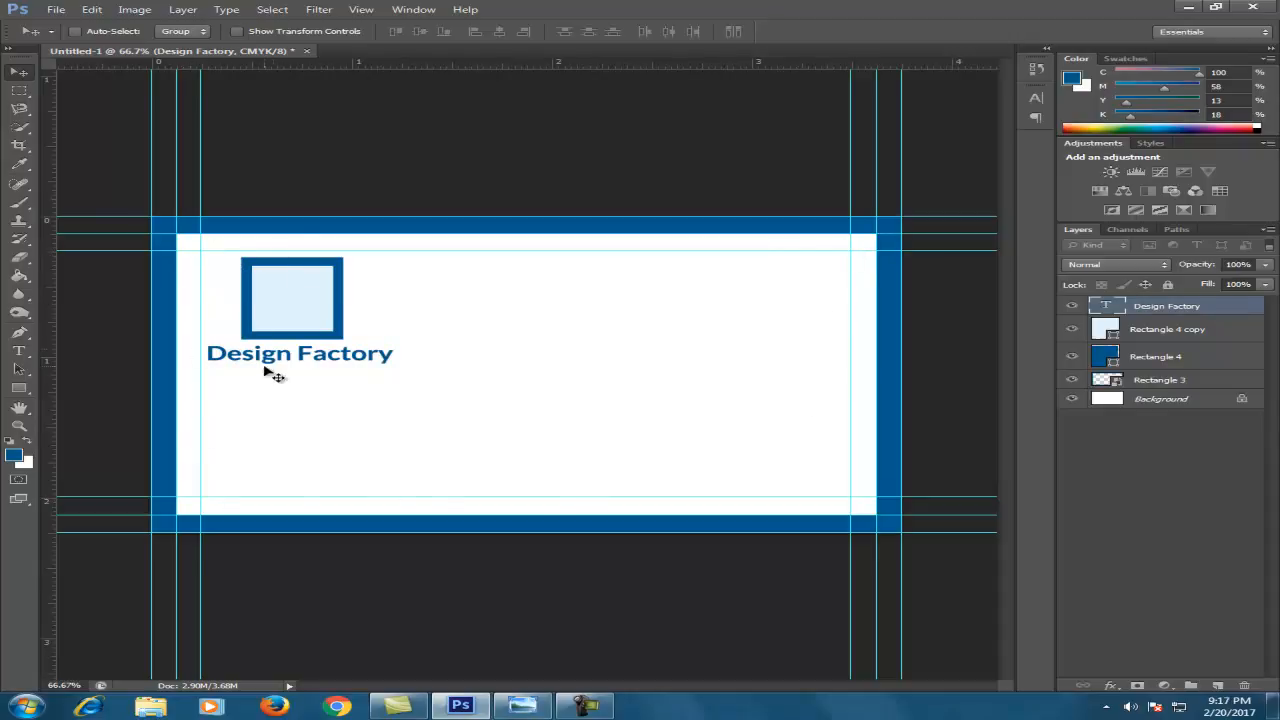
Select the Rounded Rectangle Tool from the shape tools flyout
{"action": "left_click_drag", "start_coordinate": [19, 89], "coordinate": [97, 101]}
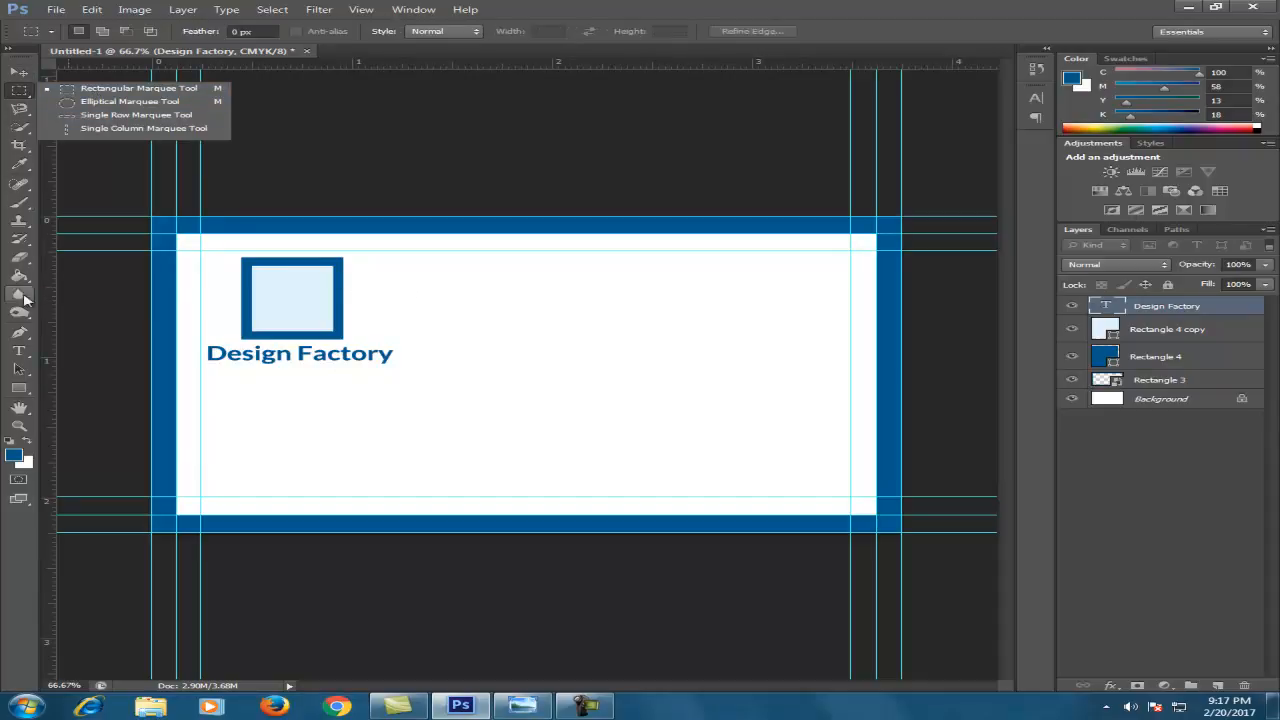
{"action": "left_click", "coordinate": [20, 389]}
{"action": "left_click_drag", "start_coordinate": [22, 392], "coordinate": [95, 399]}
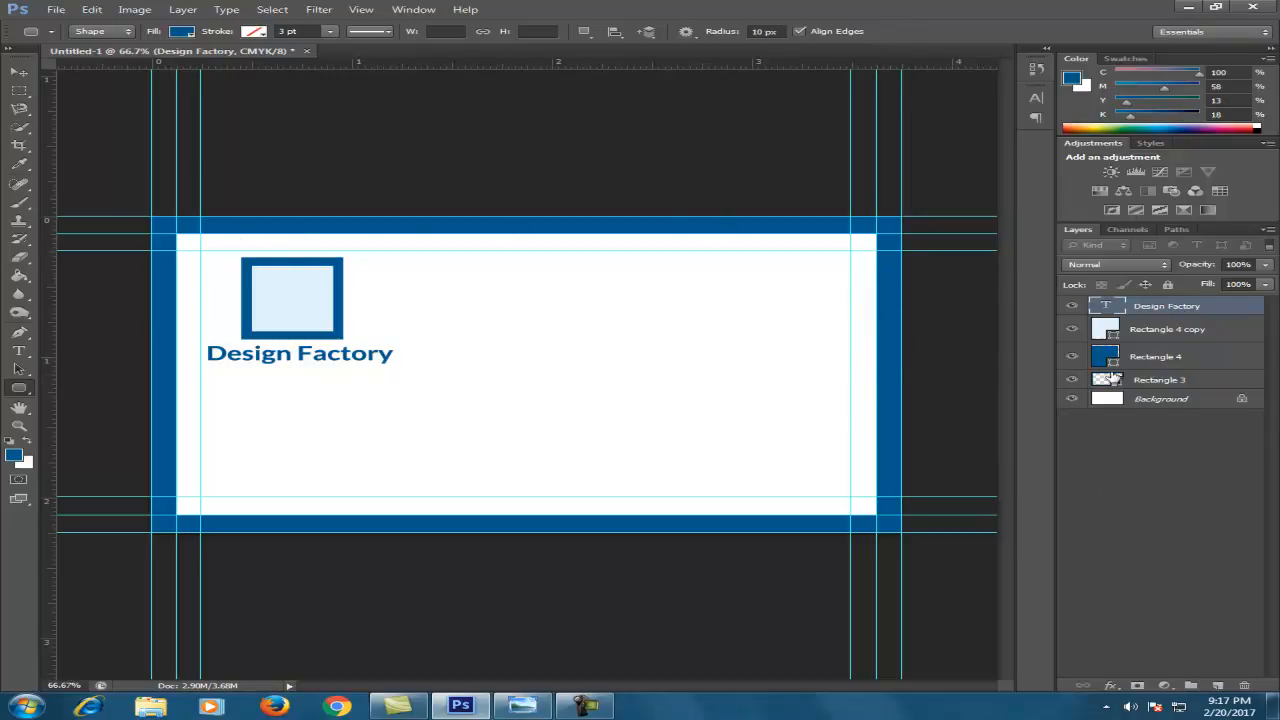
Draw a large blue rounded rectangle across the card's right side
{"action": "left_click", "coordinate": [1072, 381]}
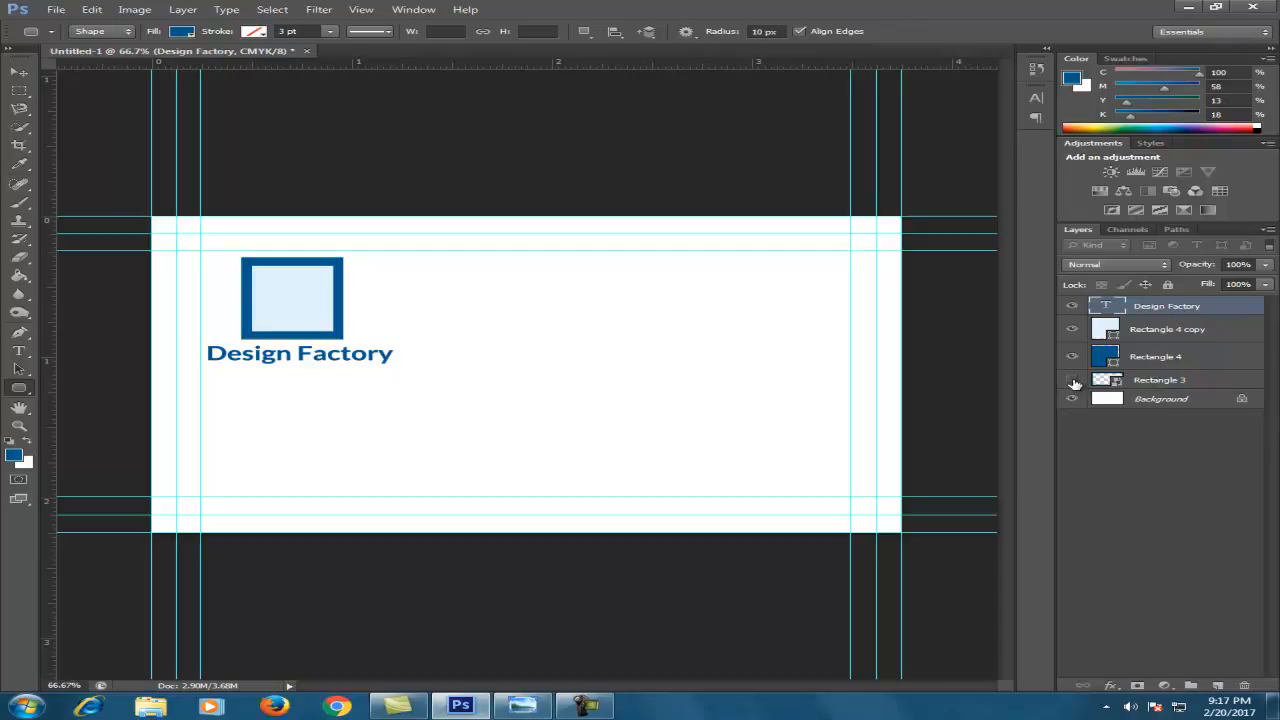
{"action": "left_click", "coordinate": [1072, 381]}
{"action": "left_click", "coordinate": [1072, 381]}
{"action": "left_click", "coordinate": [1072, 381]}
{"action": "left_click", "coordinate": [1072, 381]}
{"action": "left_click", "coordinate": [1069, 380]}
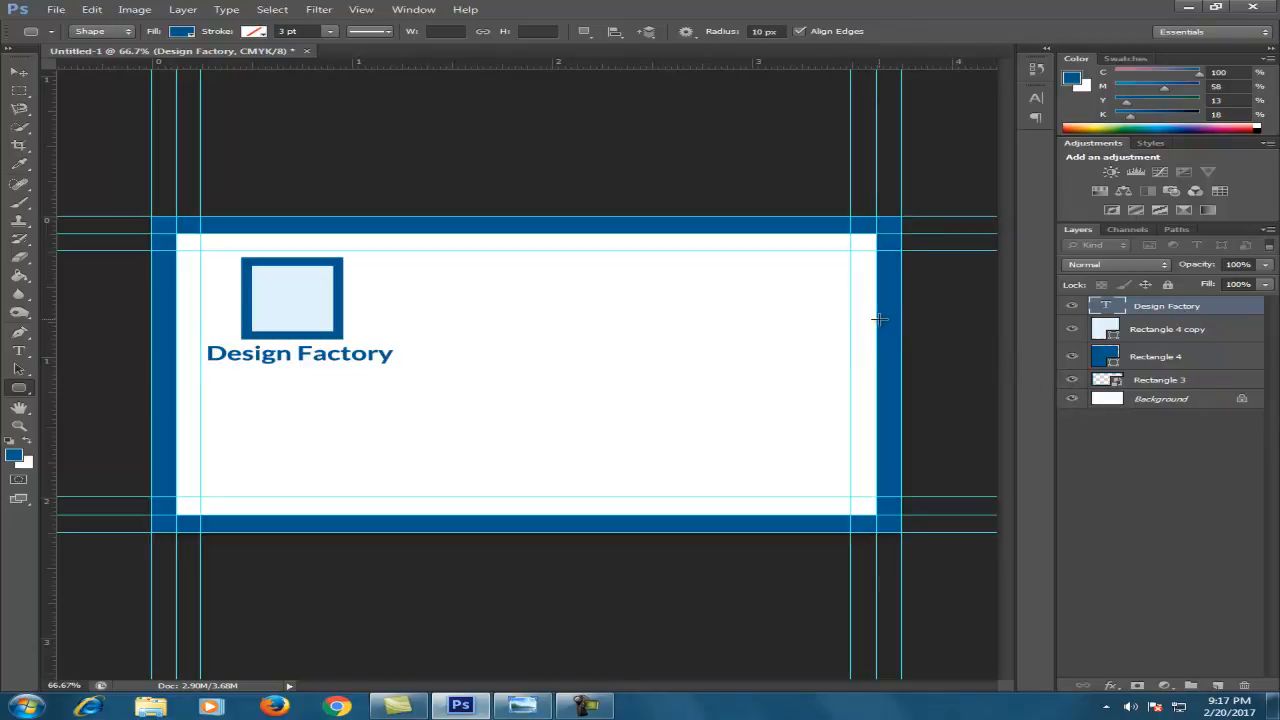
{"action": "left_click_drag", "start_coordinate": [876, 301], "coordinate": [513, 468]}
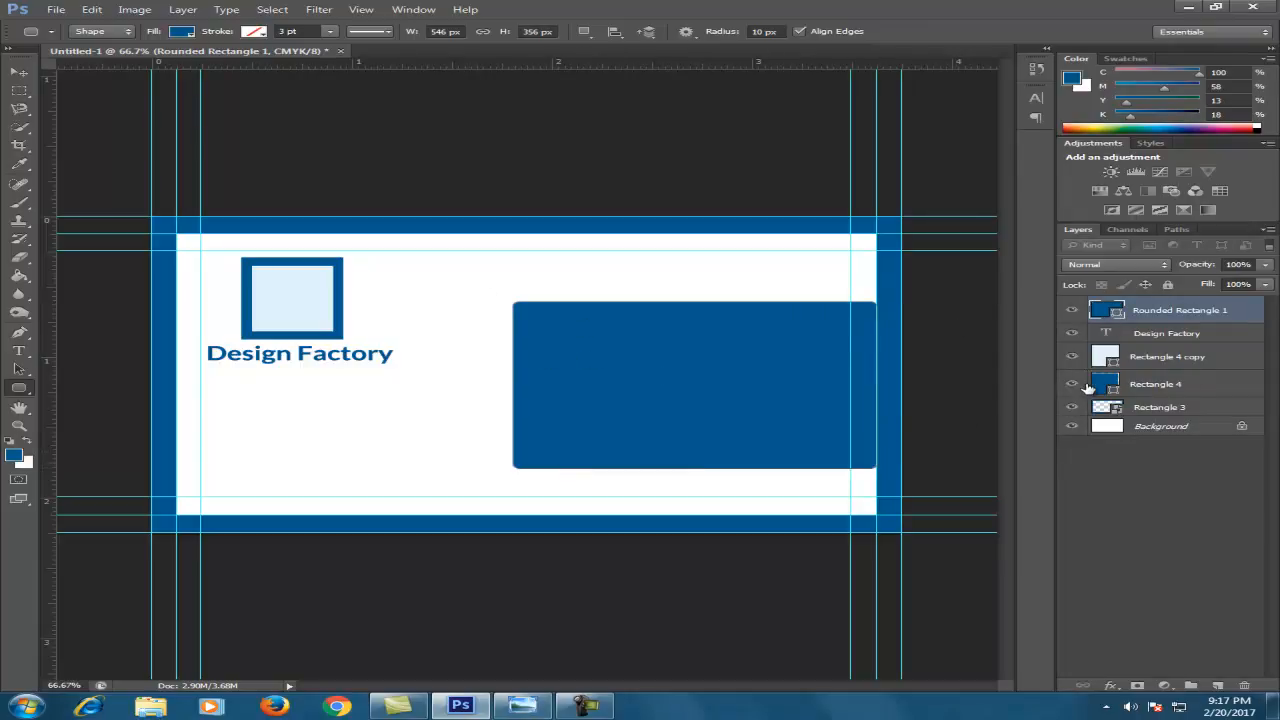
Hide the blue card border layer, Rectangle 3
{"action": "left_click", "coordinate": [1071, 386]}
{"action": "left_click", "coordinate": [1072, 389]}
{"action": "left_click", "coordinate": [1072, 408]}
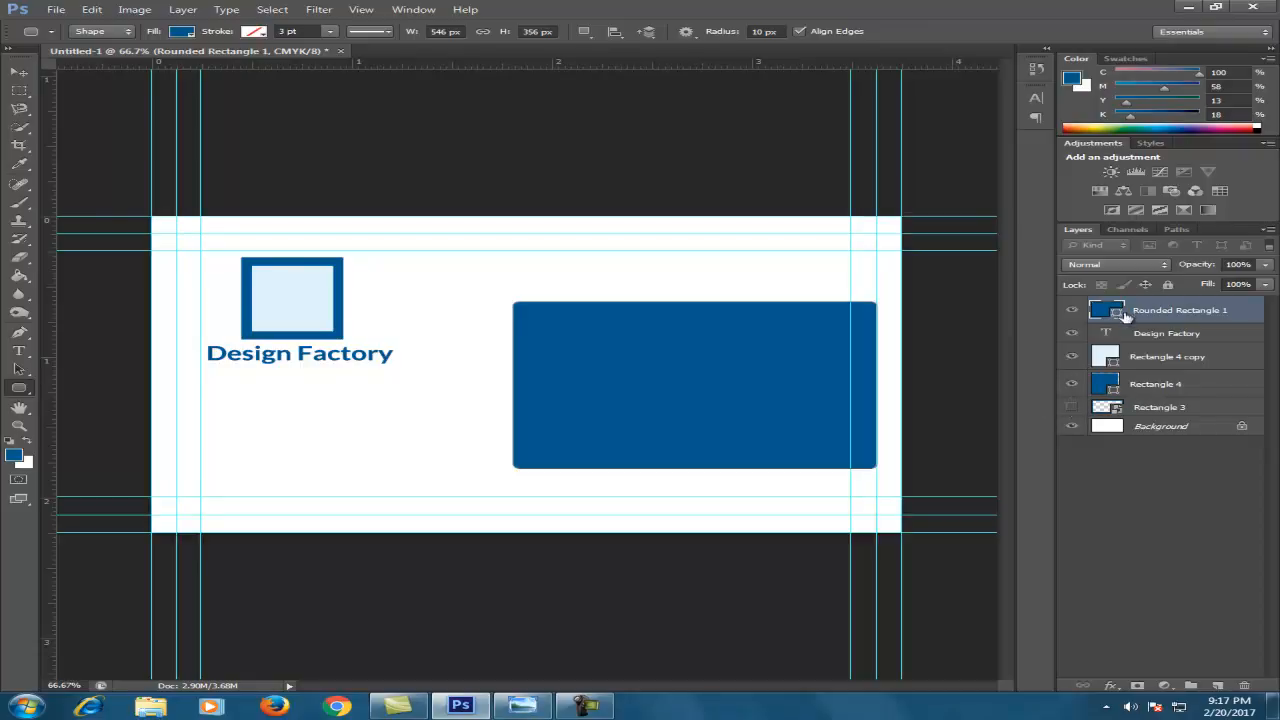
Use Path Selection to shift the rounded panel right so it meets the card's edge
{"action": "left_click", "coordinate": [18, 73]}
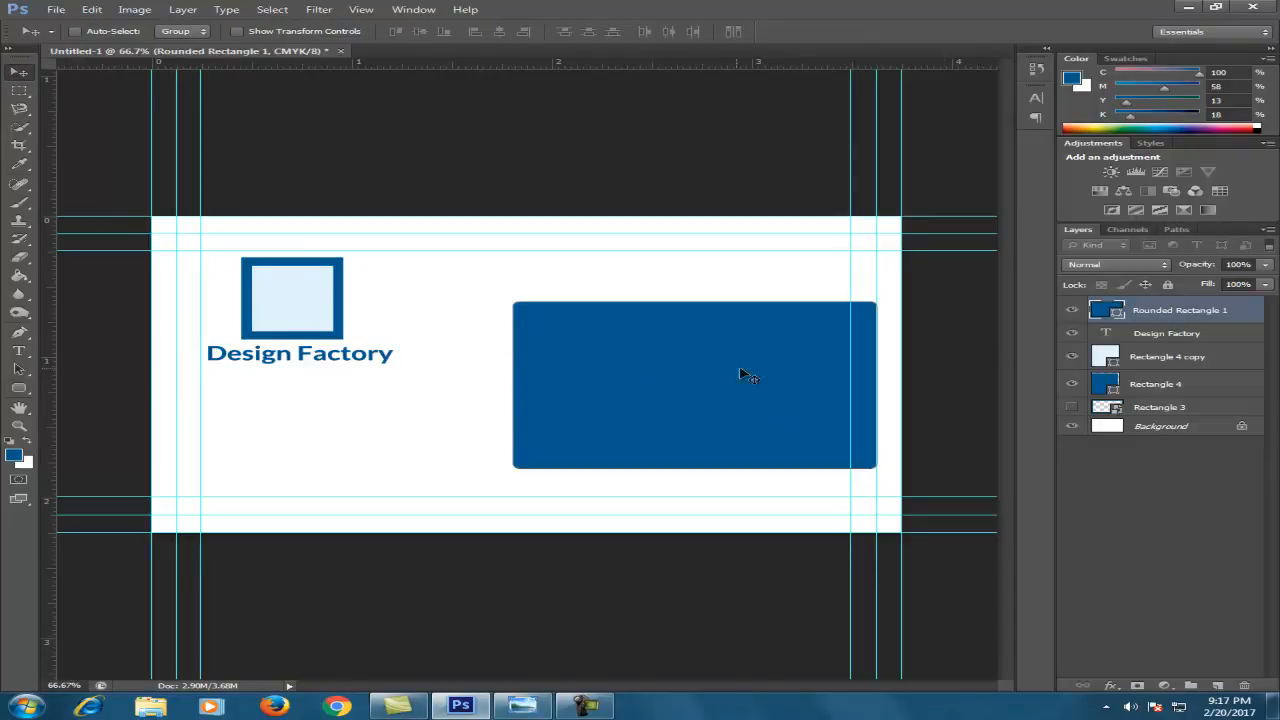
{"action": "left_click", "coordinate": [14, 373]}
{"action": "left_click_drag", "start_coordinate": [758, 356], "coordinate": [758, 348]}
{"action": "scroll", "coordinate": [874, 374], "scroll_direction": "up", "scroll_amount": 2}
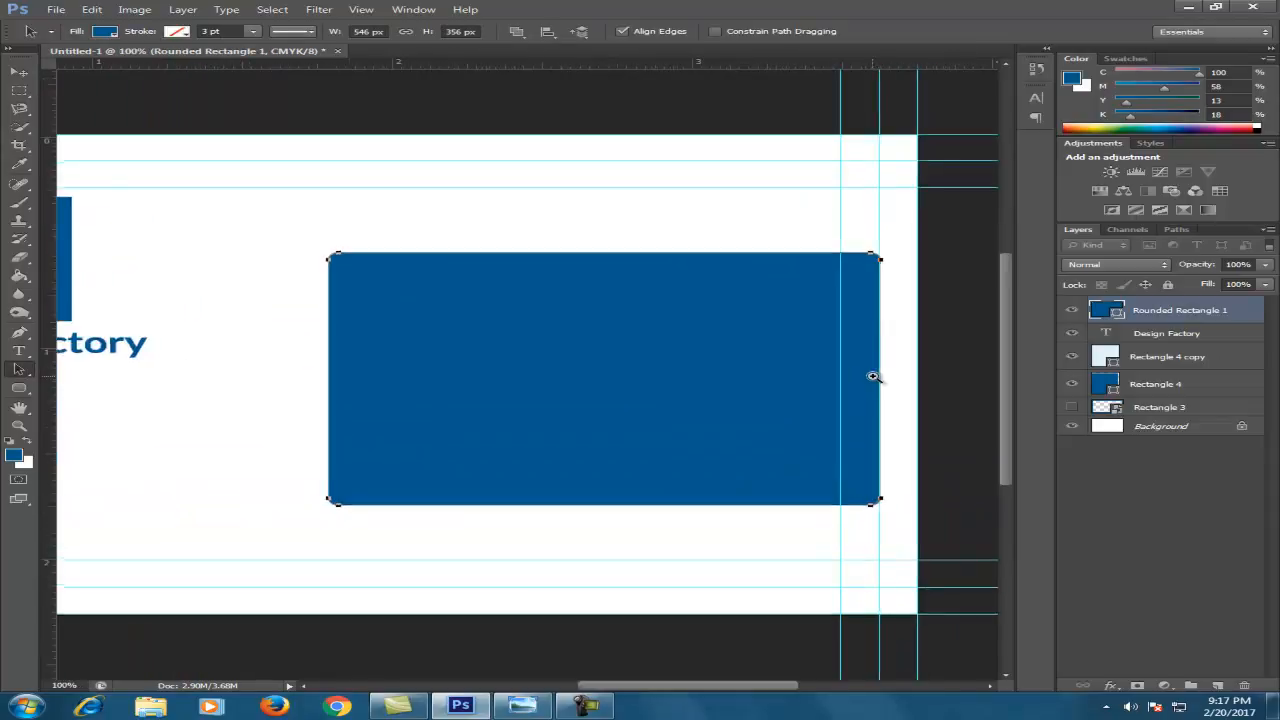
{"action": "scroll", "coordinate": [466, 374], "scroll_direction": "down", "scroll_amount": 3}
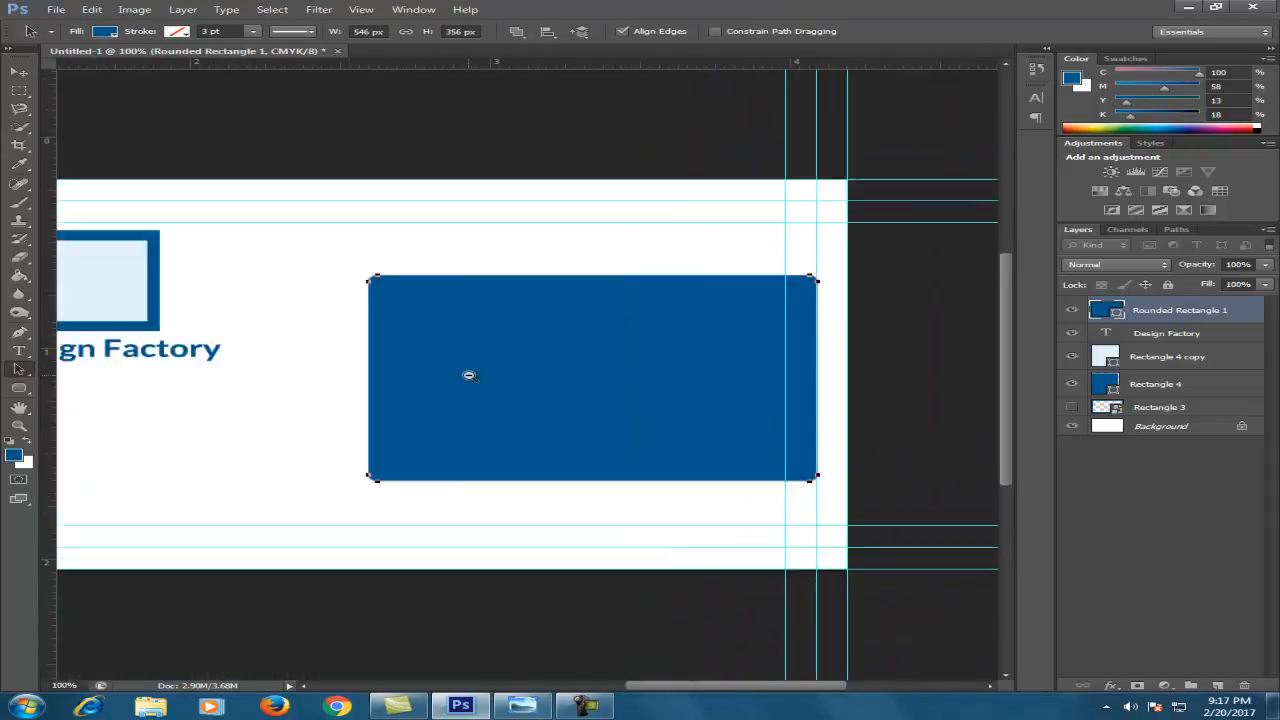
{"action": "scroll", "coordinate": [666, 374], "scroll_direction": "up", "scroll_amount": 2}
{"action": "left_click_drag", "start_coordinate": [872, 365], "coordinate": [506, 360]}
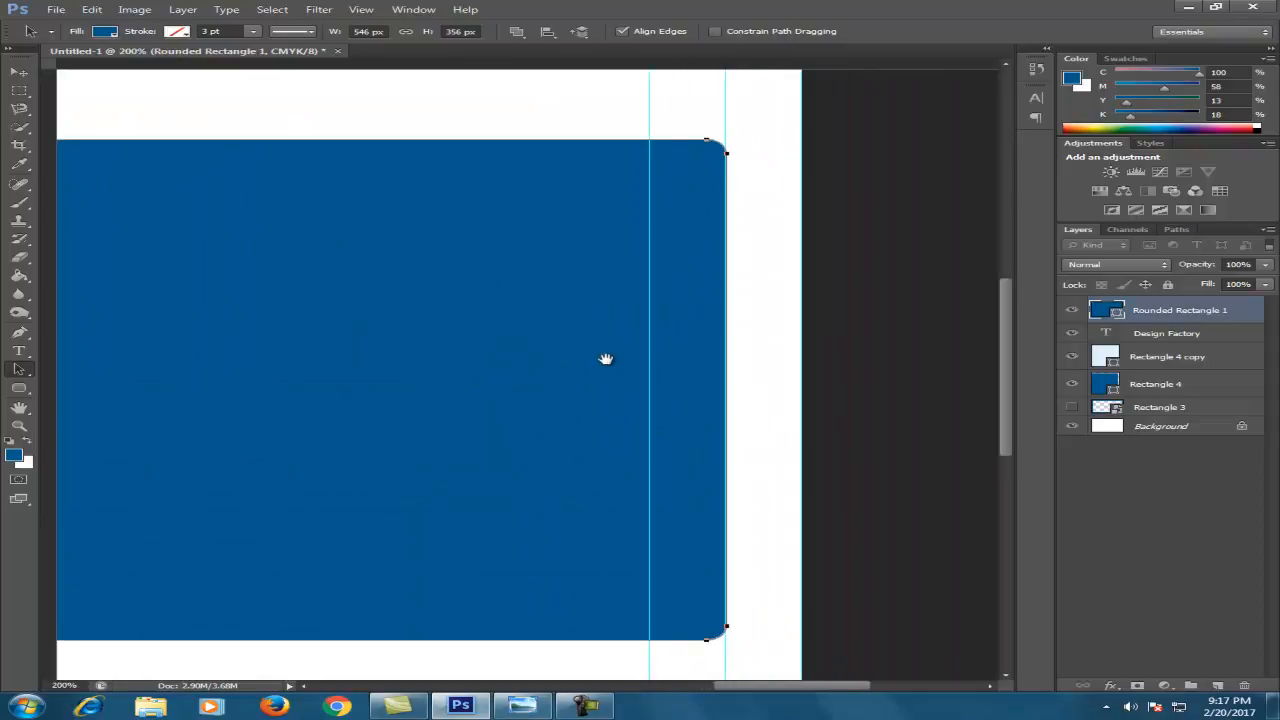
{"action": "scroll", "coordinate": [606, 358], "scroll_direction": "down", "scroll_amount": 2}
{"action": "scroll", "coordinate": [606, 358], "scroll_direction": "down", "scroll_amount": 1}
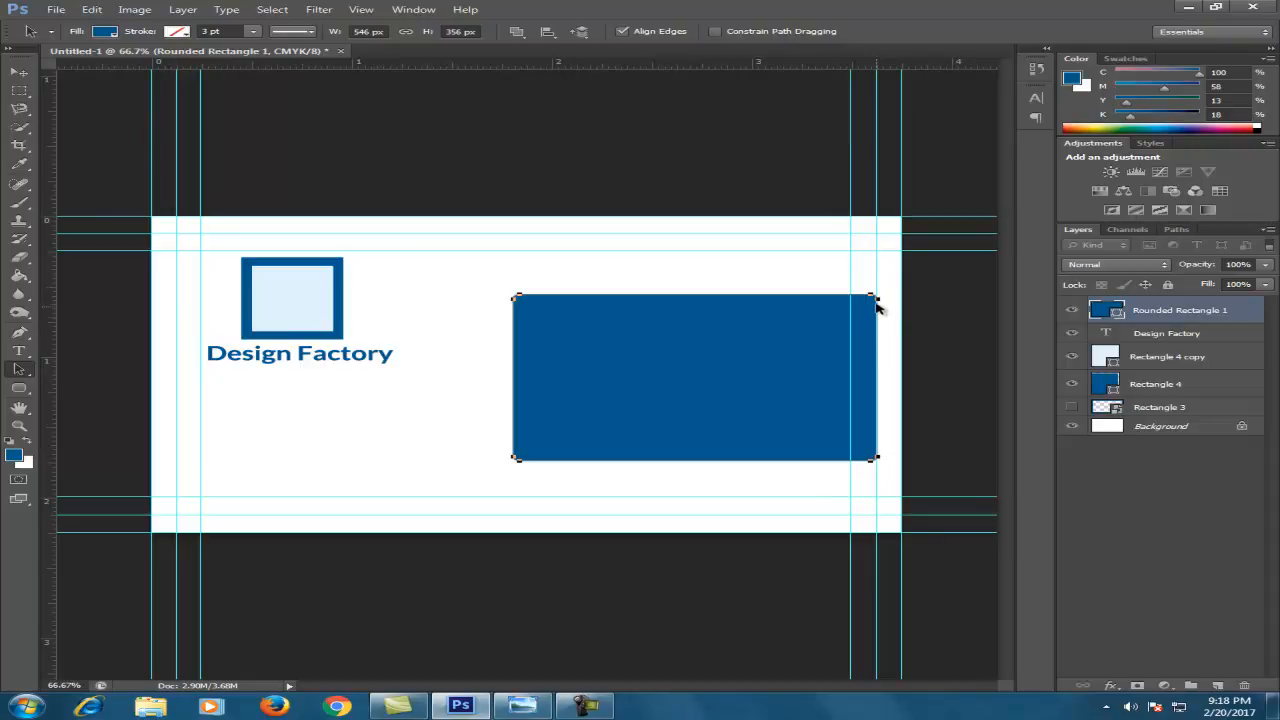
{"action": "left_click_drag", "start_coordinate": [677, 372], "coordinate": [704, 372]}
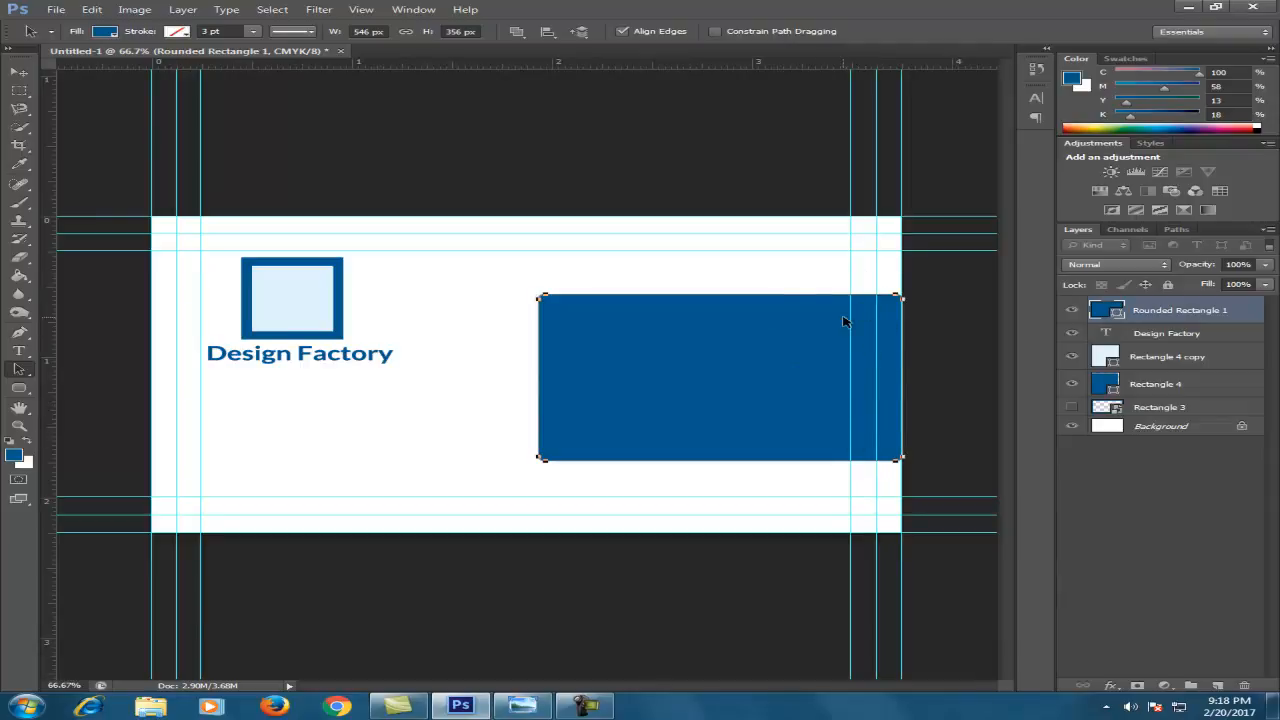
Show the border frame briefly to check the fit, hide it again, and deselect the panel
{"action": "left_click", "coordinate": [1072, 407]}
{"action": "left_click", "coordinate": [1074, 408]}
{"action": "left_click", "coordinate": [1074, 408]}
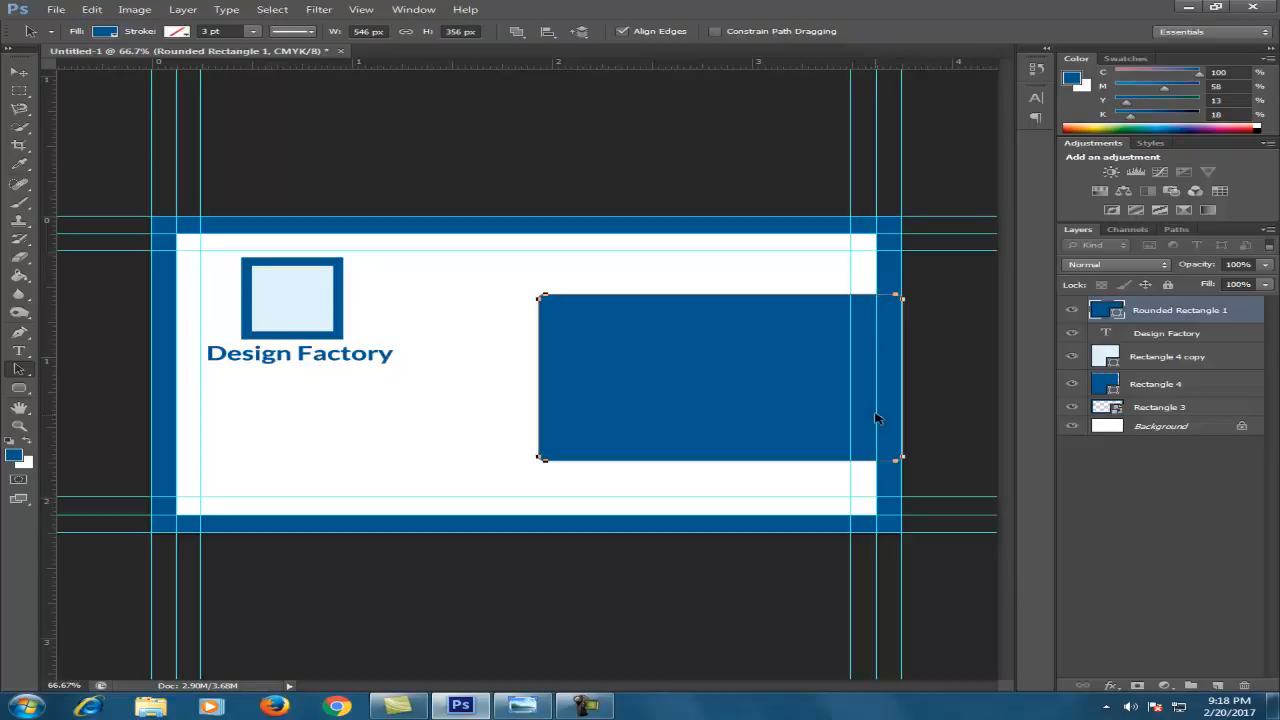
{"action": "left_click", "coordinate": [1072, 407]}
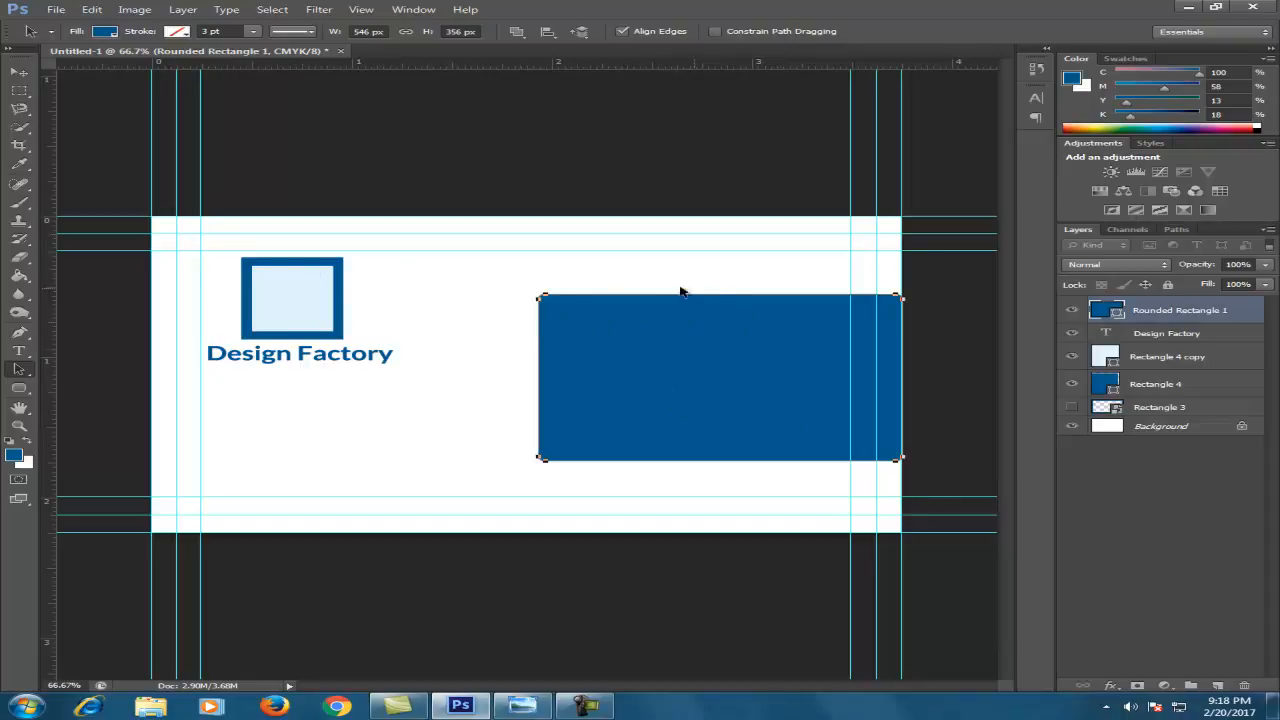
{"action": "left_click", "coordinate": [621, 278]}
Copy the Design Factory text, replace it with the person's name, and move it top right
{"action": "key", "text": "v"}
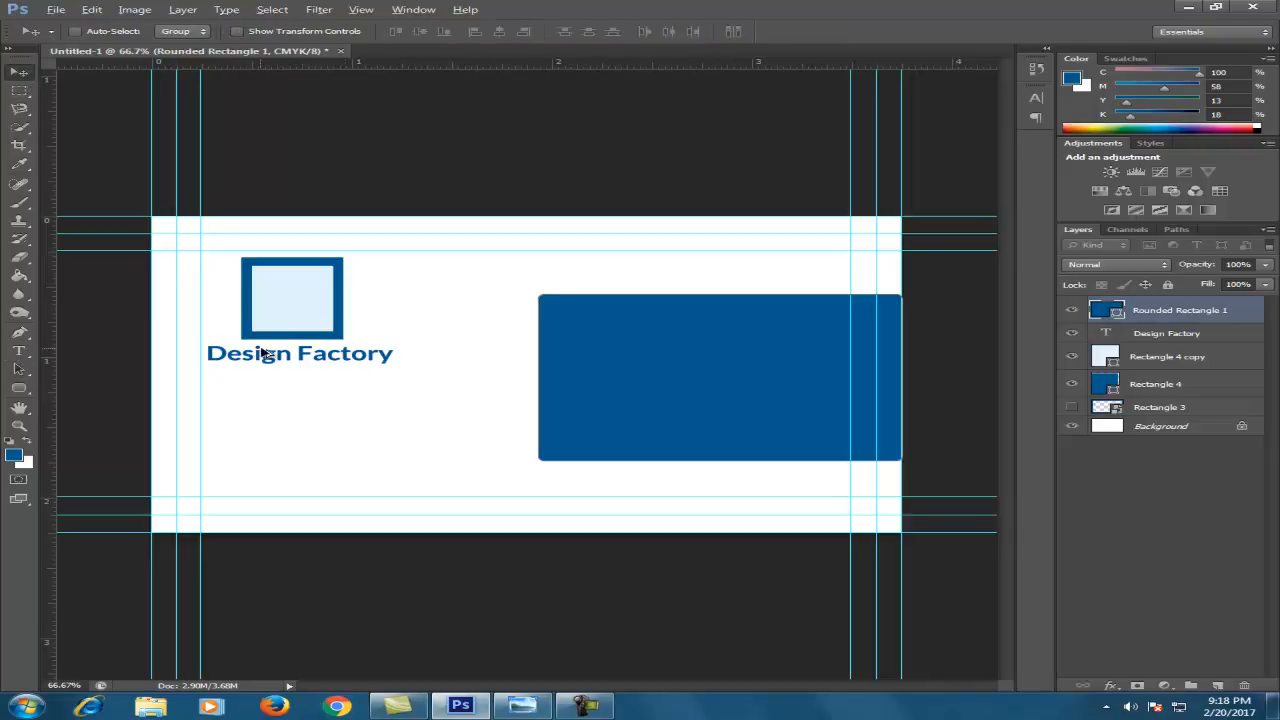
{"action": "left_click_drag", "start_coordinate": [303, 389], "coordinate": [366, 417]}
{"action": "key", "text": "ctrl+z"}
{"action": "left_click", "coordinate": [1142, 336]}
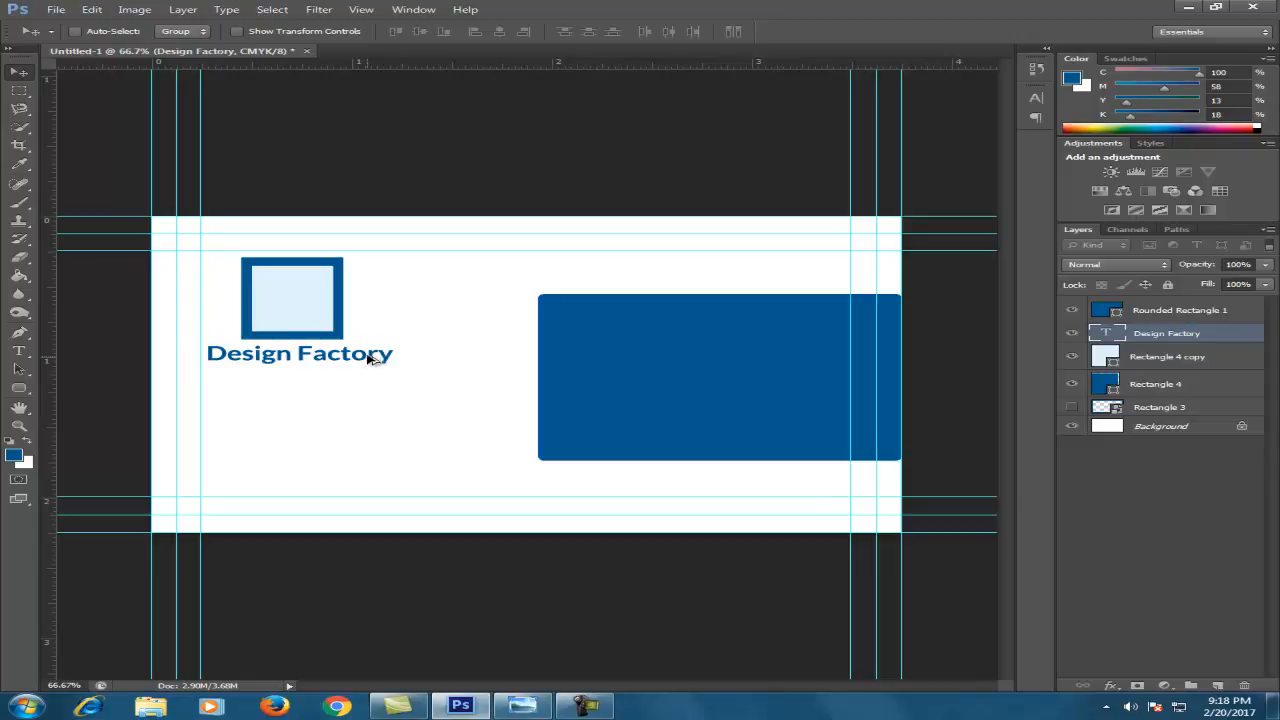
{"action": "left_click_drag", "start_coordinate": [367, 358], "coordinate": [434, 405]}
{"action": "double_click", "coordinate": [1105, 333]}
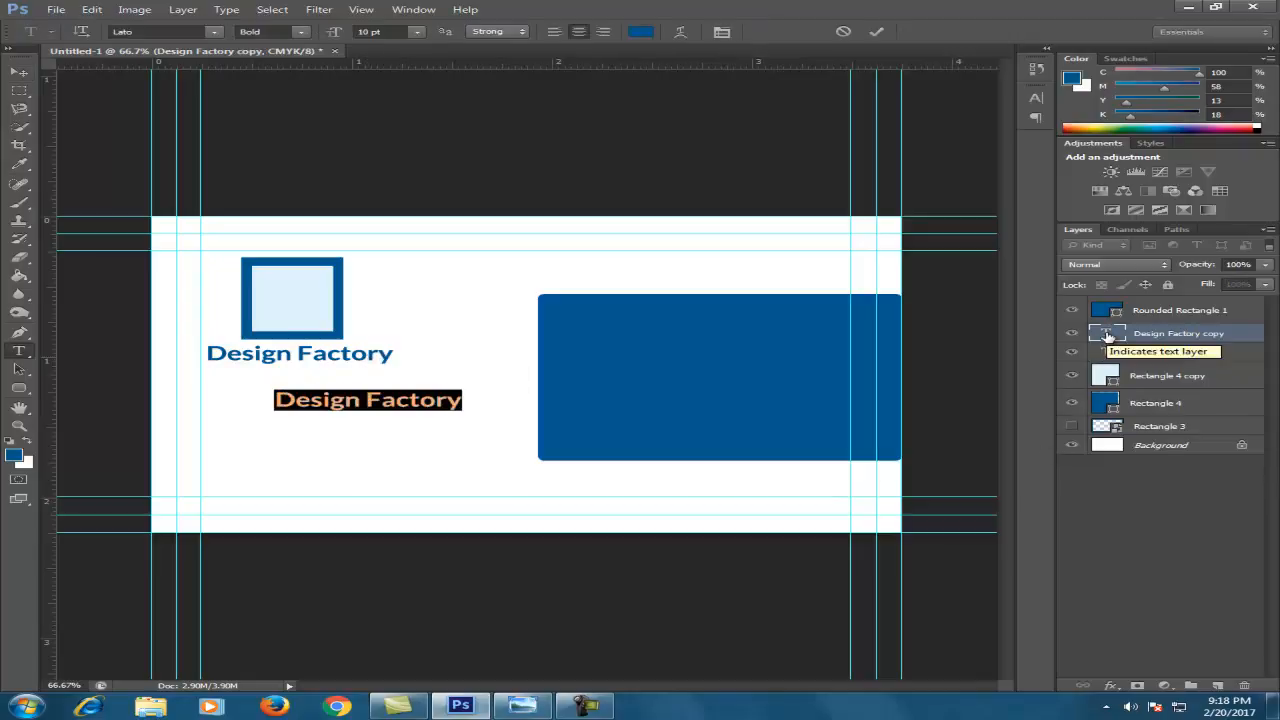
{"action": "type", "text": "TA"}
{"action": "key", "text": "BackSpace"}
{"action": "key", "text": "BackSpace"}
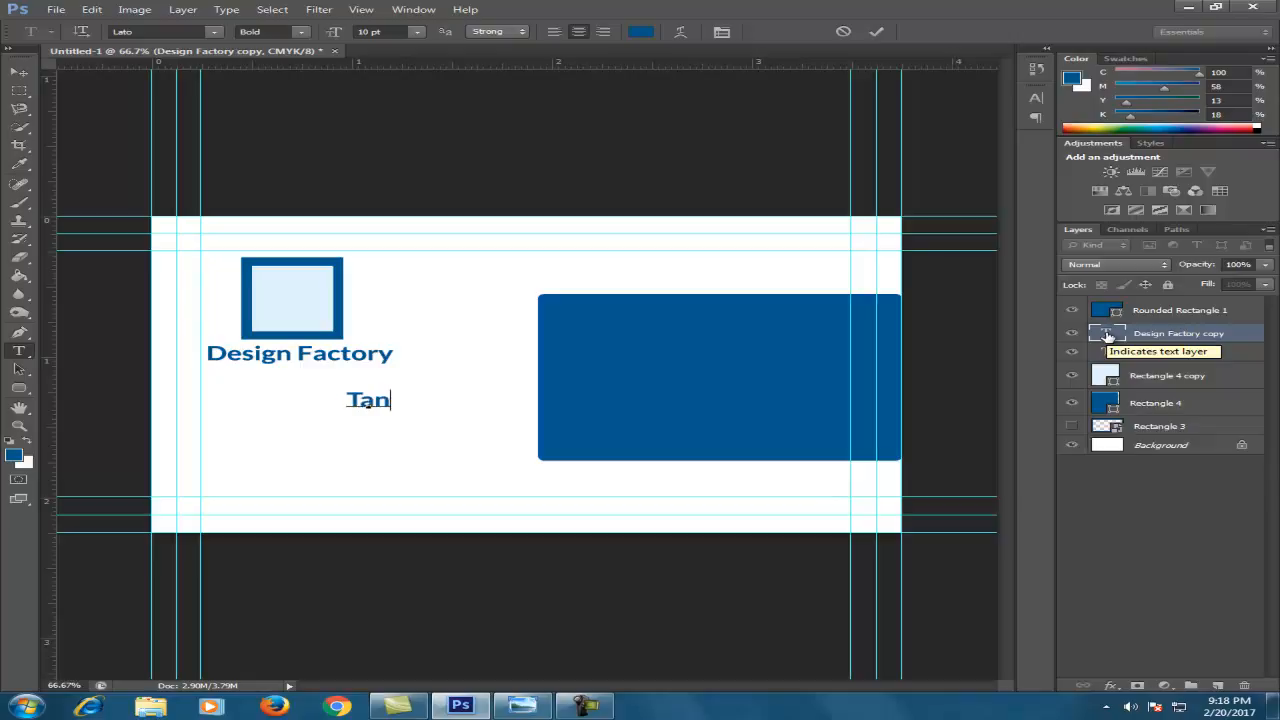
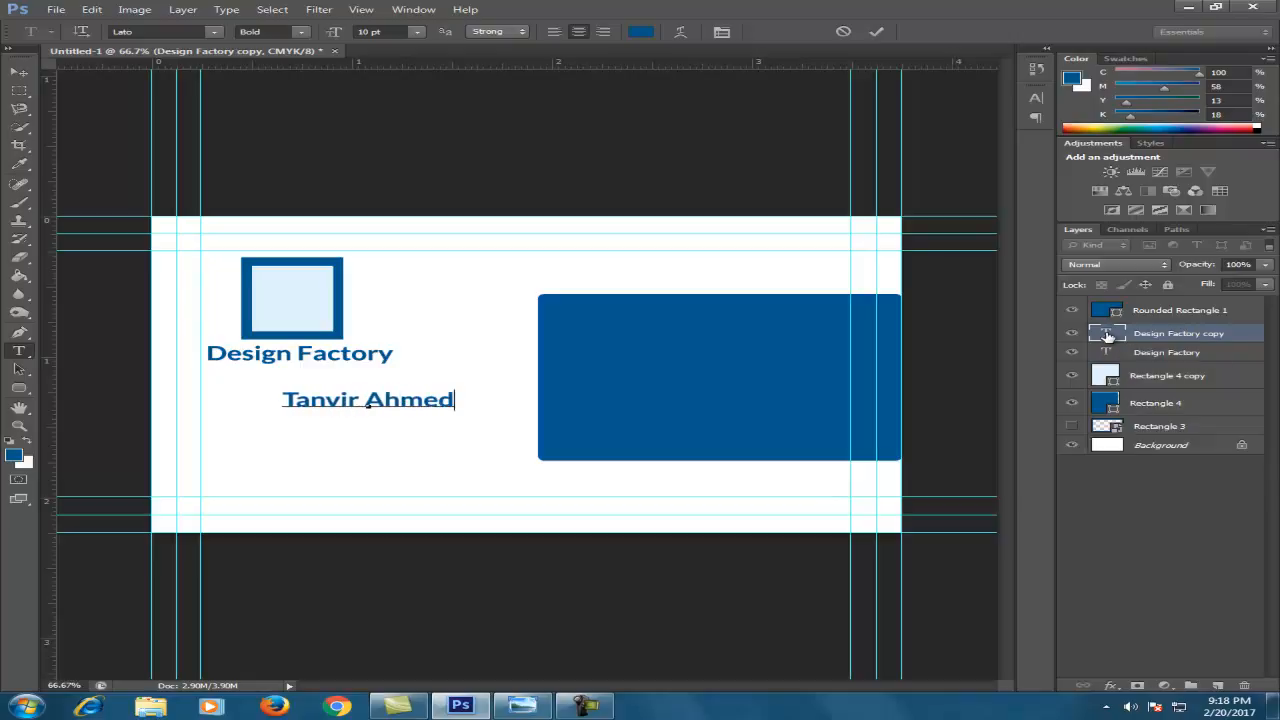
{"action": "left_click", "coordinate": [19, 72]}
{"action": "left_click_drag", "start_coordinate": [365, 400], "coordinate": [751, 261]}
{"action": "key", "text": "Left"}
{"action": "key", "text": "Left"}
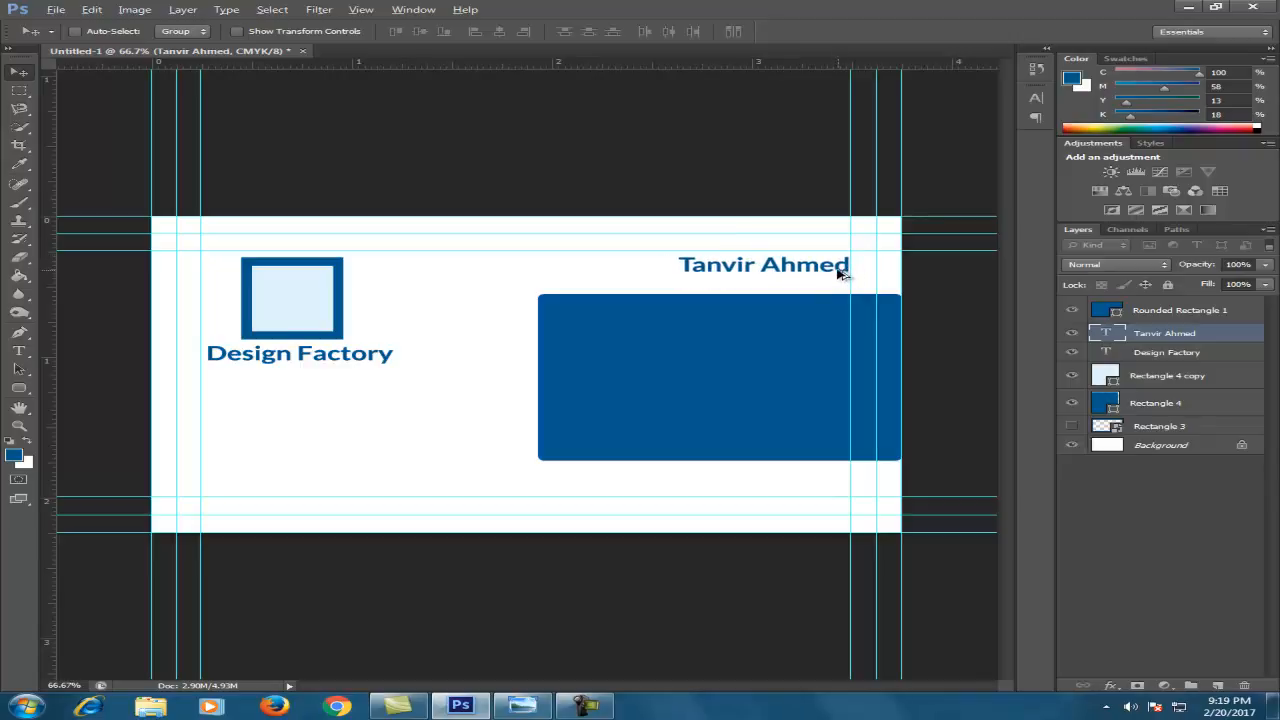
Duplicate the name line, change it to 'Designer', and right-align it under the name
{"action": "left_click_drag", "start_coordinate": [840, 271], "coordinate": [840, 285]}
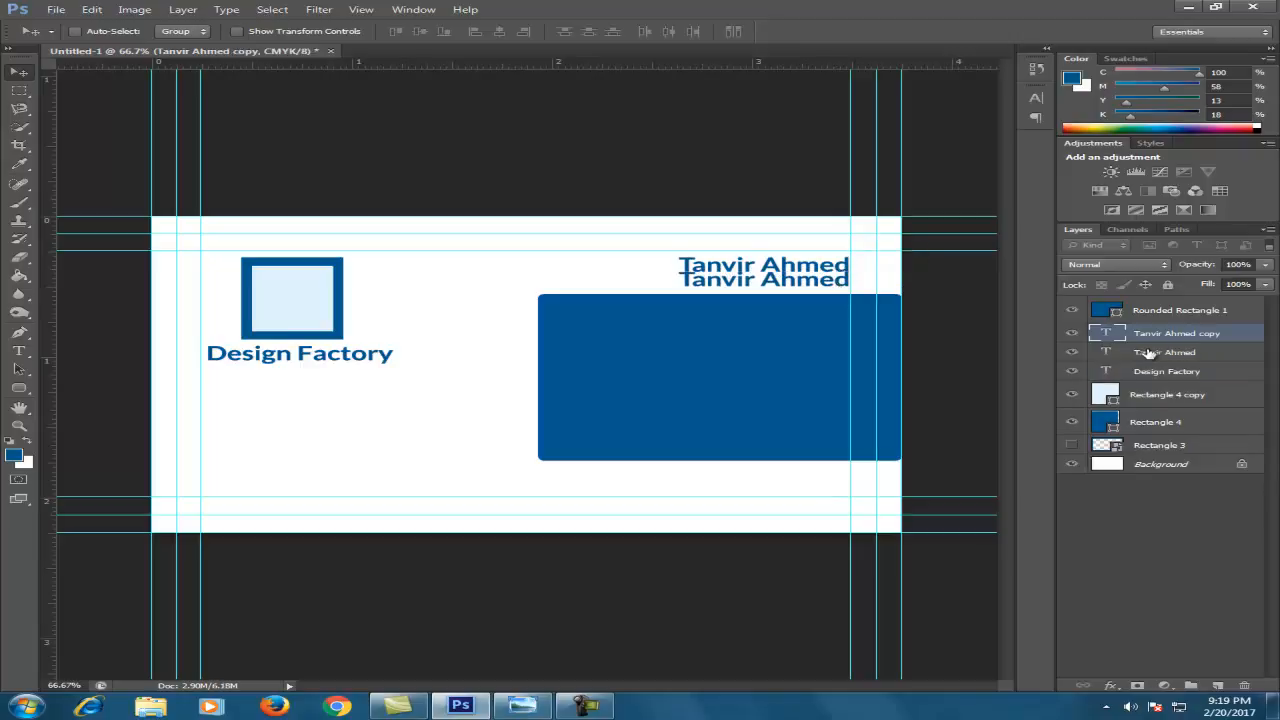
{"action": "key", "text": "t"}
{"action": "double_click", "coordinate": [1108, 333]}
{"action": "type", "text": "Designer"}
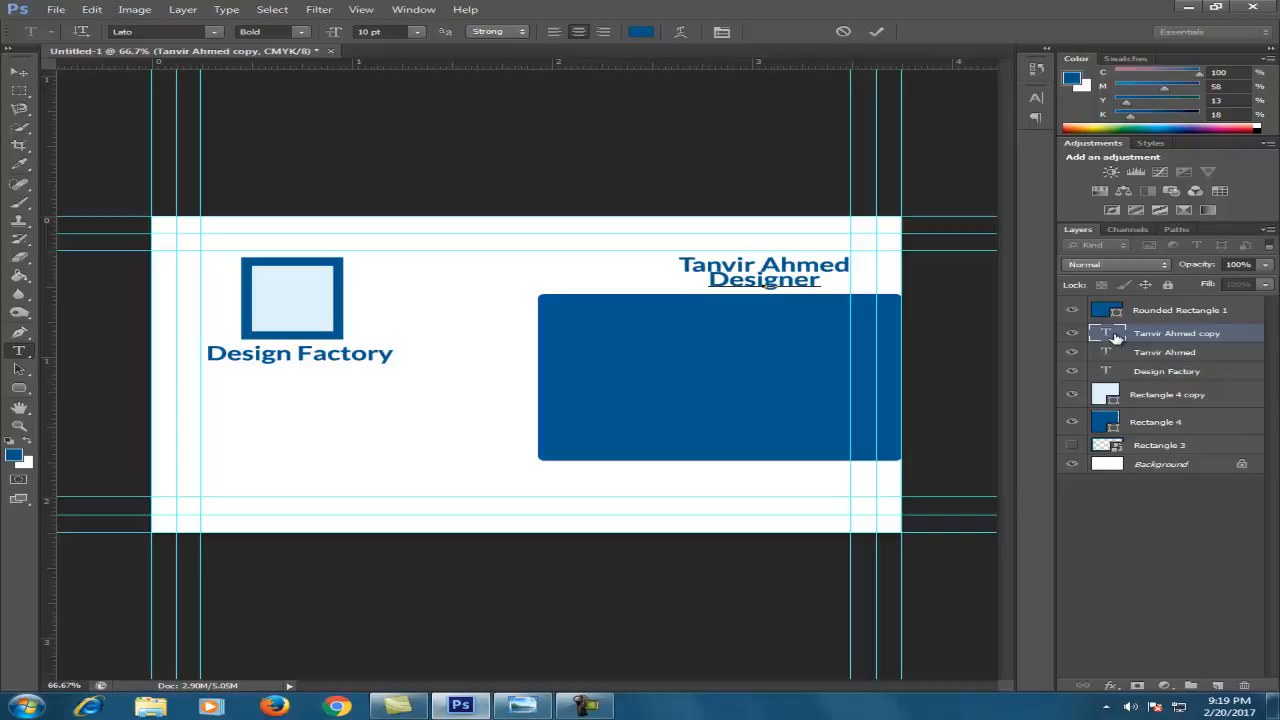
{"action": "left_click", "coordinate": [16, 73]}
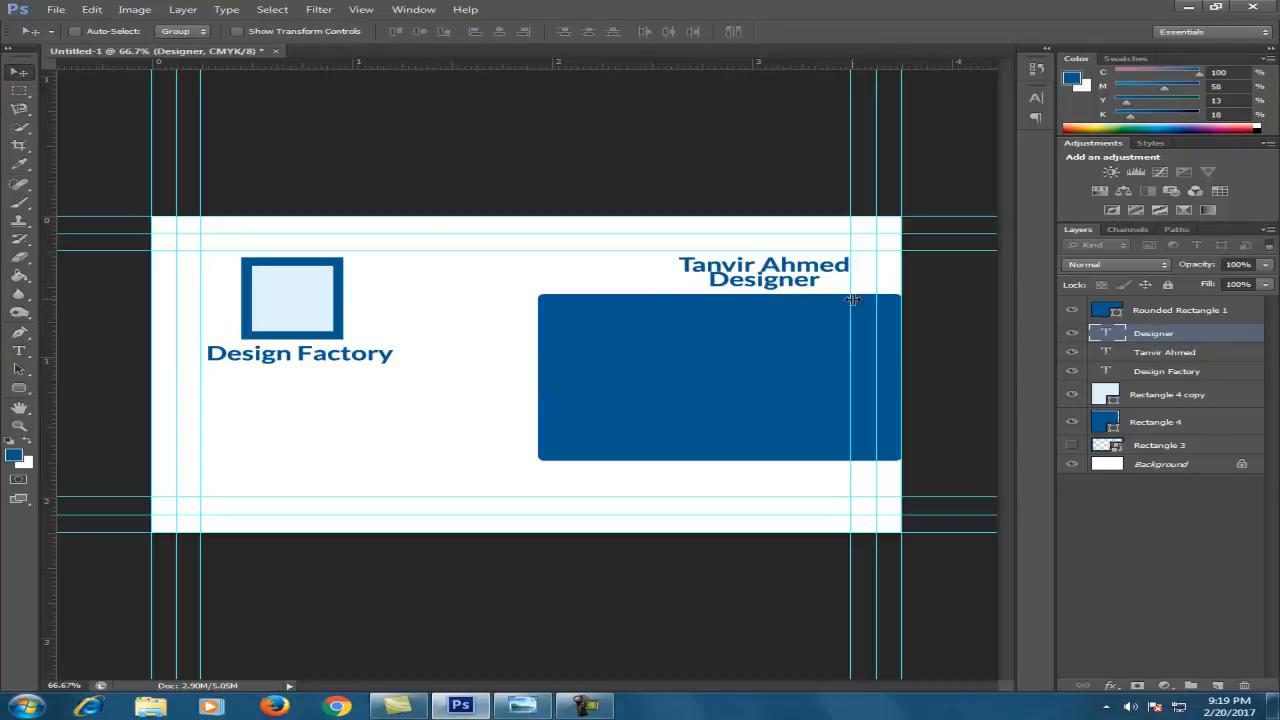
{"action": "key", "text": "Right"}
{"action": "key", "text": "Right"}
{"action": "key", "text": "Right"}
{"action": "key", "text": "Right"}
{"action": "key", "text": "Right"}
{"action": "key", "text": "Right"}
{"action": "key", "text": "Right"}
{"action": "key", "text": "Right"}
{"action": "key", "text": "Right"}
{"action": "key", "text": "Right"}
{"action": "key", "text": "Right"}
{"action": "key", "text": "Right"}
{"action": "key", "text": "Right"}
{"action": "key", "text": "Right"}
{"action": "key", "text": "Right"}
{"action": "key", "text": "Right"}
{"action": "key", "text": "Right"}
{"action": "key", "text": "Right"}
{"action": "key", "text": "Right"}
{"action": "key", "text": "Right"}
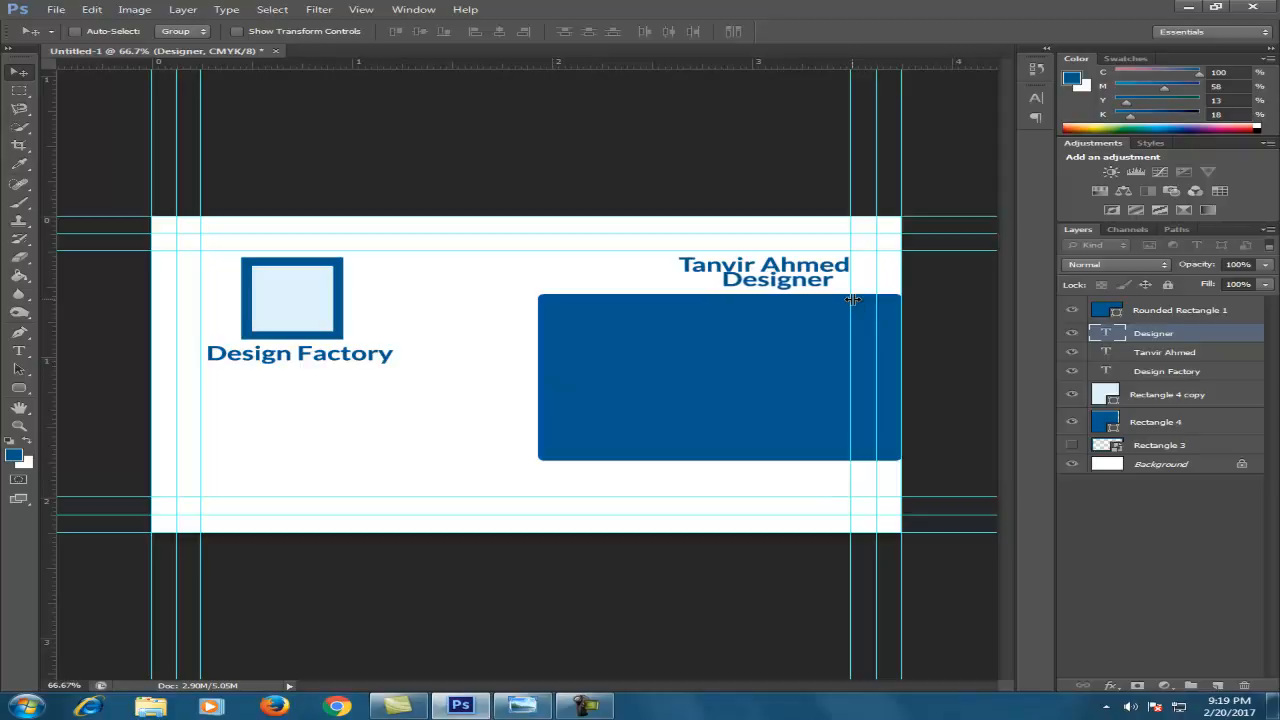
{"action": "key", "text": "Right"}
{"action": "key", "text": "Right"}
{"action": "key", "text": "Right"}
{"action": "key", "text": "Right"}
{"action": "key", "text": "Right"}
{"action": "key", "text": "Right"}
{"action": "key", "text": "Right"}
{"action": "key", "text": "Right"}
{"action": "key", "text": "Right"}
{"action": "key", "text": "Right"}
{"action": "key", "text": "Right"}
{"action": "key", "text": "Right"}
{"action": "key", "text": "Right"}
{"action": "key", "text": "Right"}
{"action": "key", "text": "Right"}
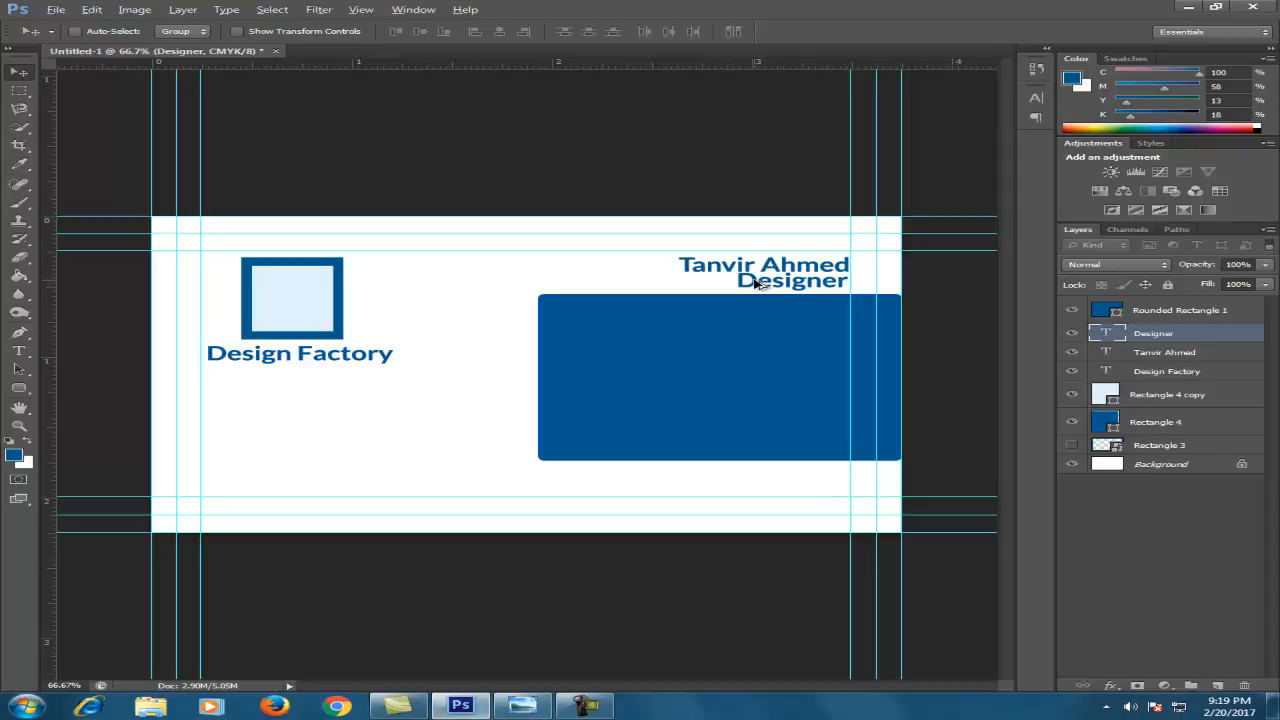
Turn a copy of the Designer line into a white address line on the blue panel
{"action": "left_click_drag", "start_coordinate": [757, 283], "coordinate": [729, 354]}
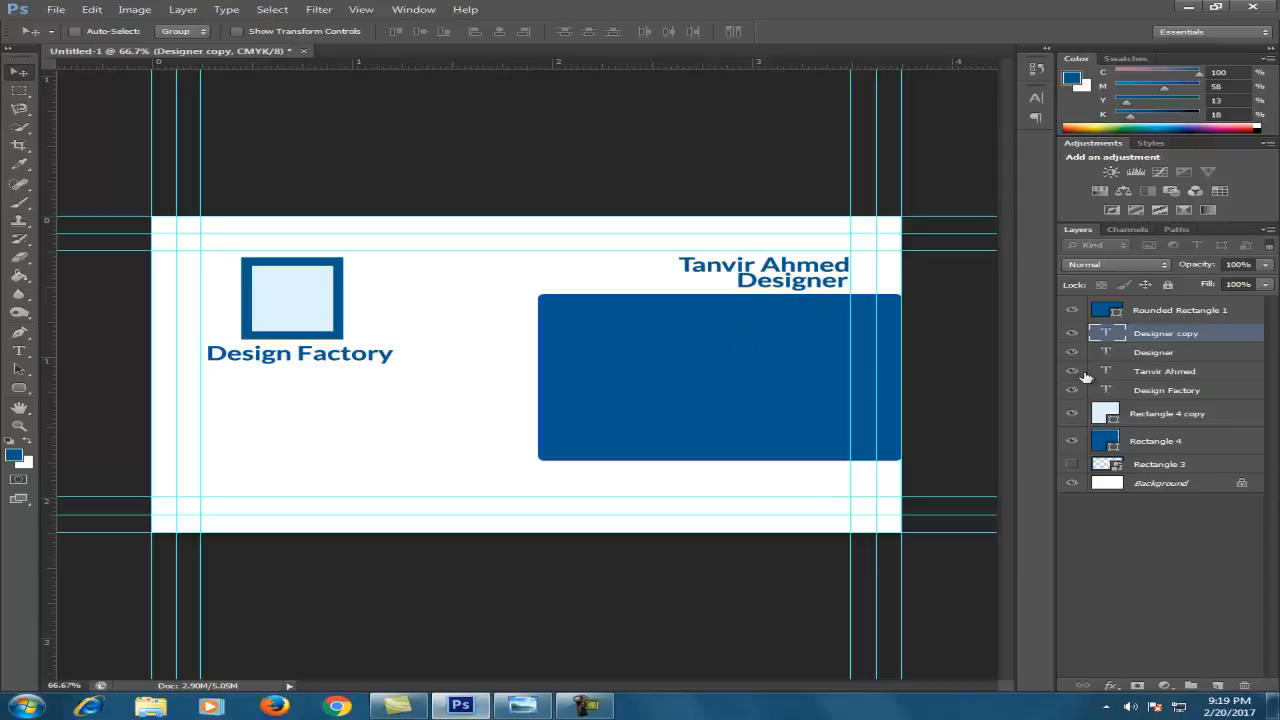
{"action": "double_click", "coordinate": [1103, 338]}
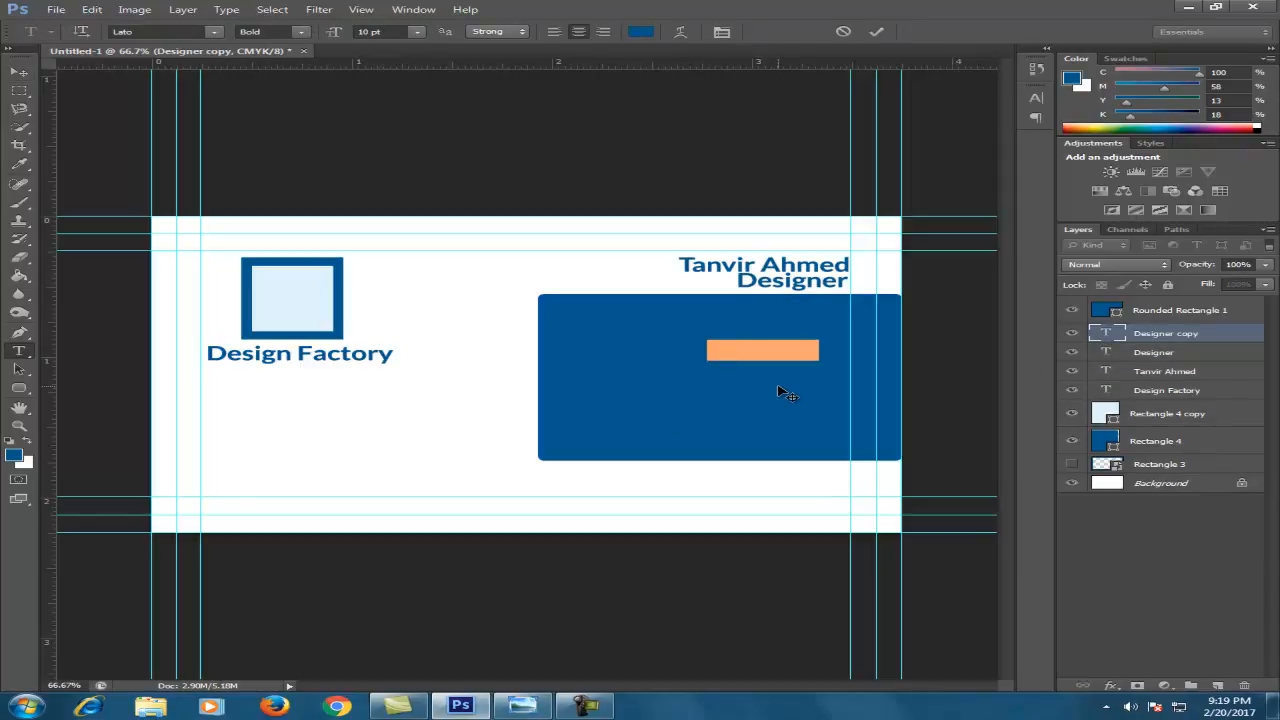
{"action": "key", "text": "BackSpace"}
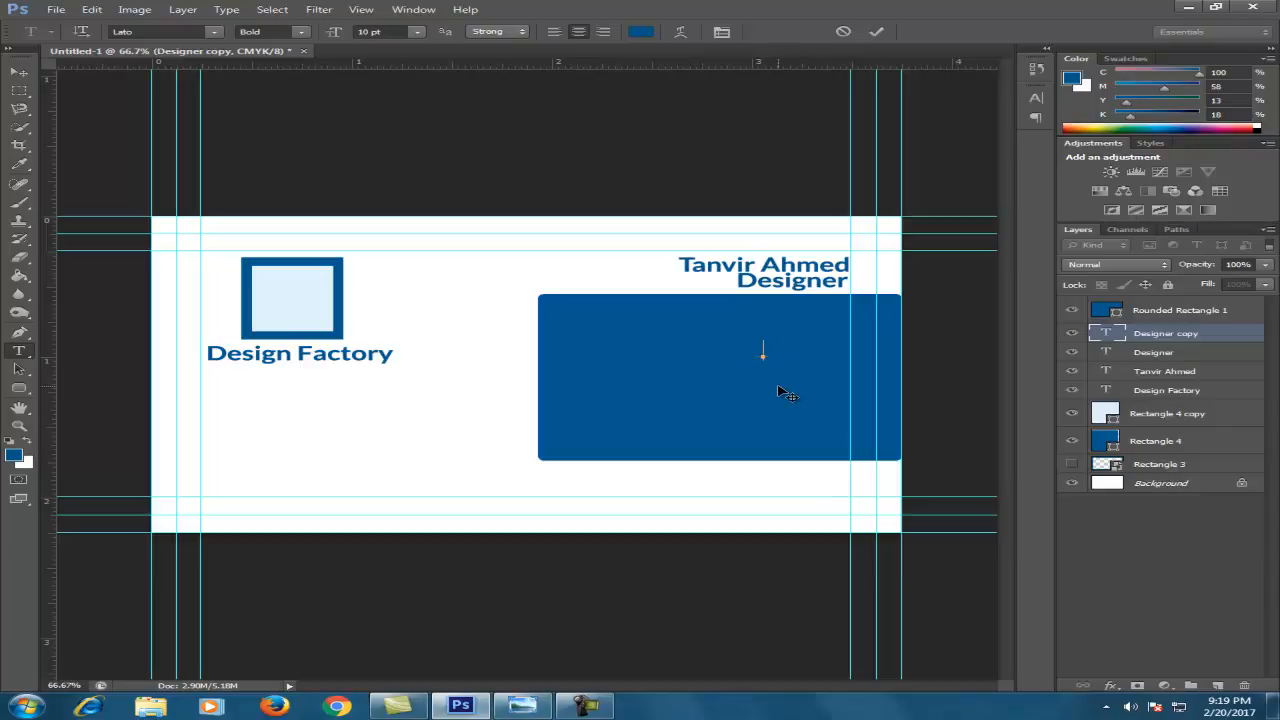
{"action": "type", "text": "P"}
{"action": "key", "text": "ctrl+Return"}
{"action": "key", "text": "v"}
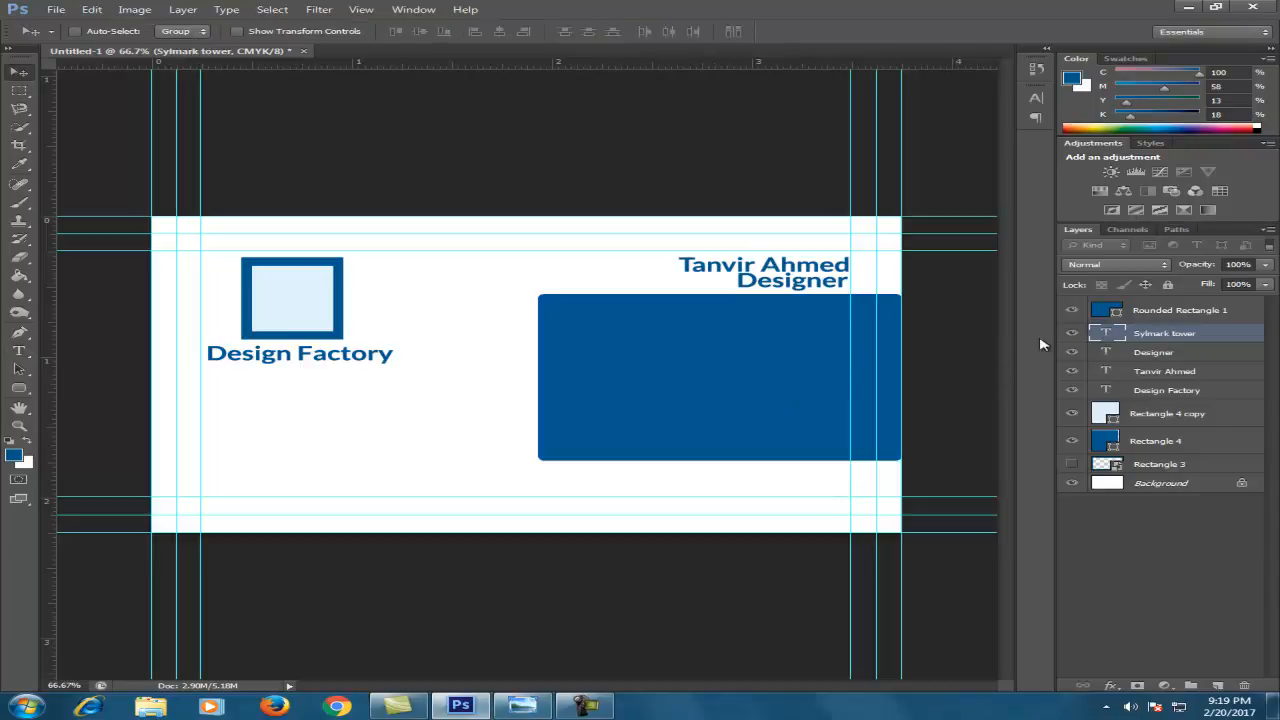
{"action": "left_click_drag", "start_coordinate": [1118, 338], "coordinate": [1105, 307]}
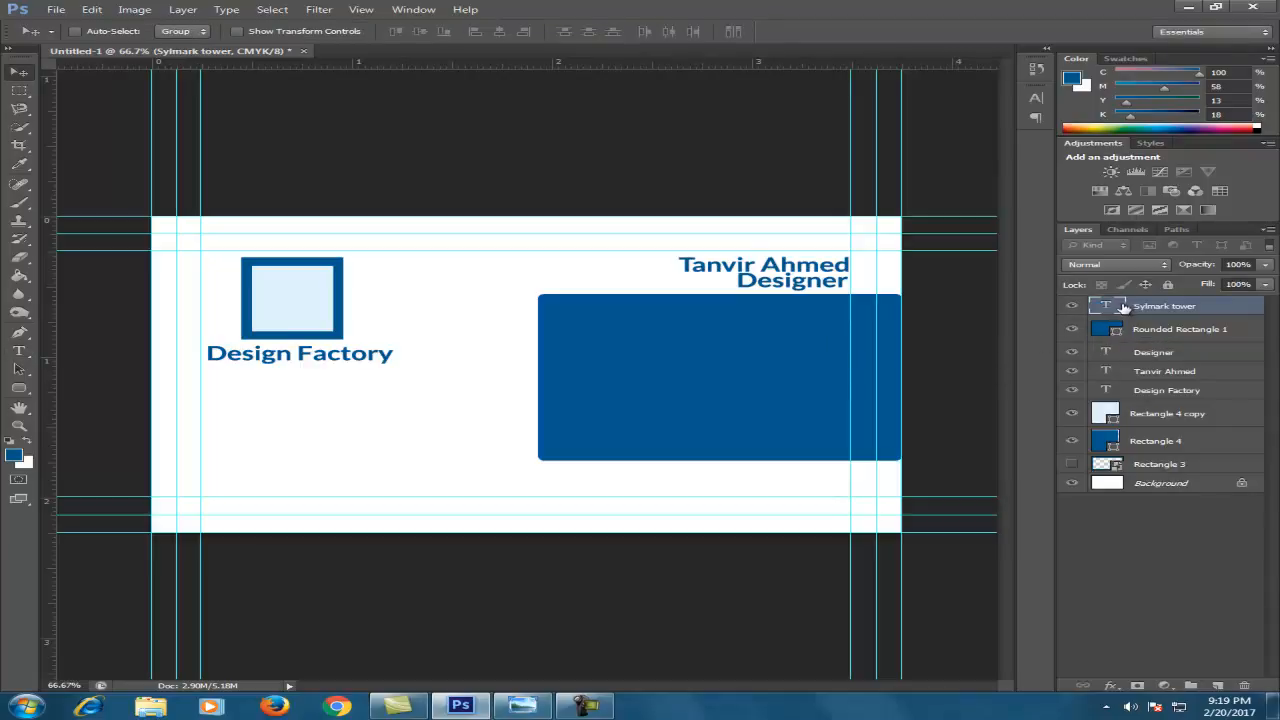
{"action": "double_click", "coordinate": [1103, 307]}
{"action": "left_click", "coordinate": [640, 31]}
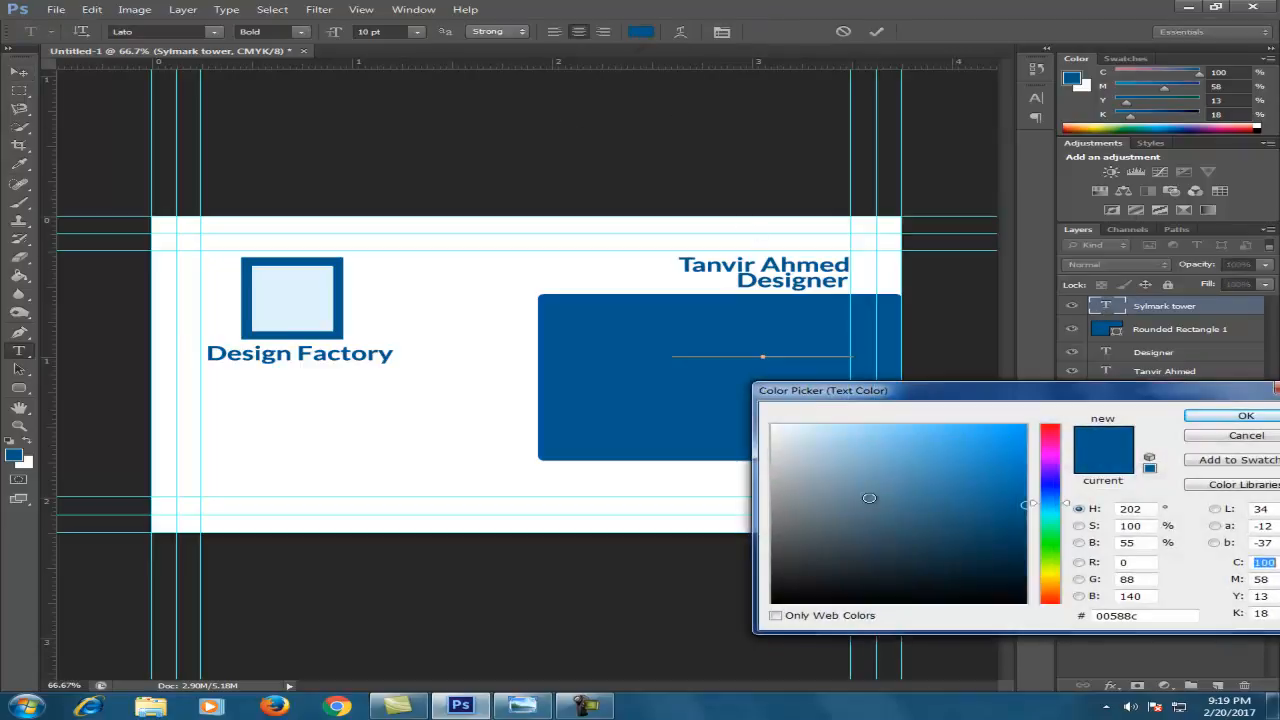
{"action": "left_click", "coordinate": [773, 426]}
{"action": "left_click", "coordinate": [1244, 415]}
{"action": "key", "text": "ctrl+Return"}
{"action": "key", "text": "v"}
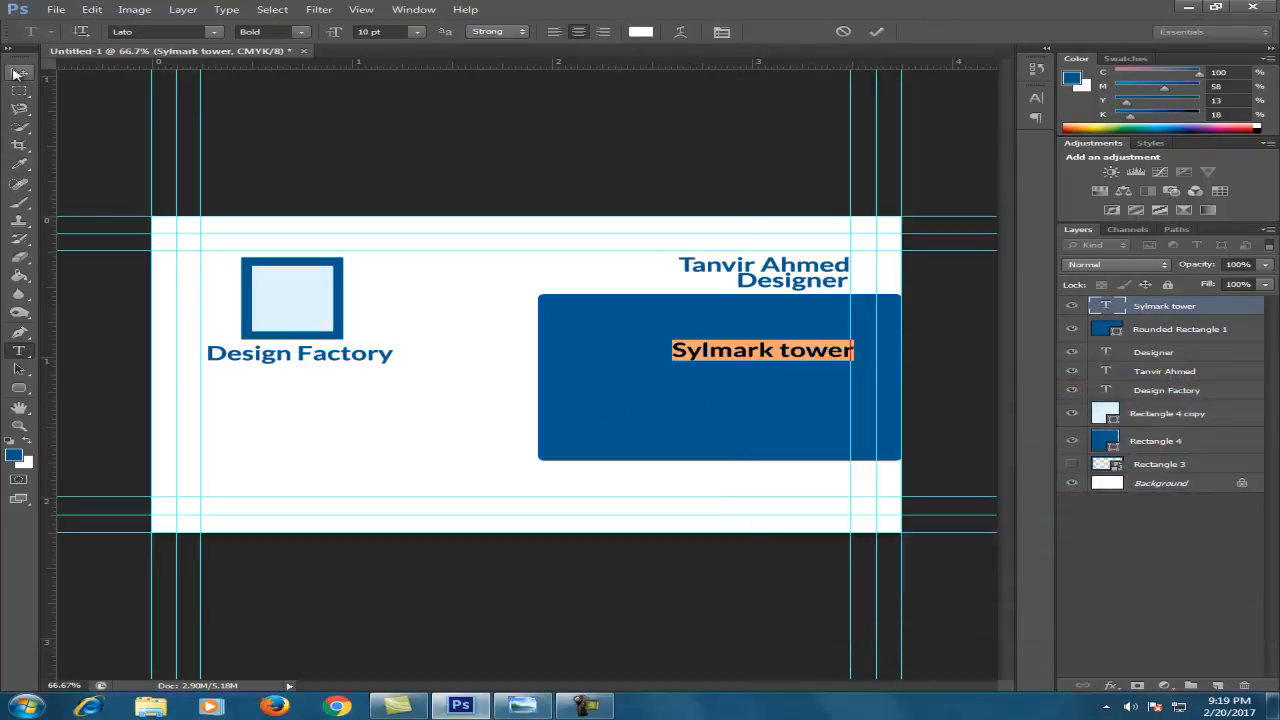
{"action": "left_click_drag", "start_coordinate": [746, 351], "coordinate": [720, 322]}
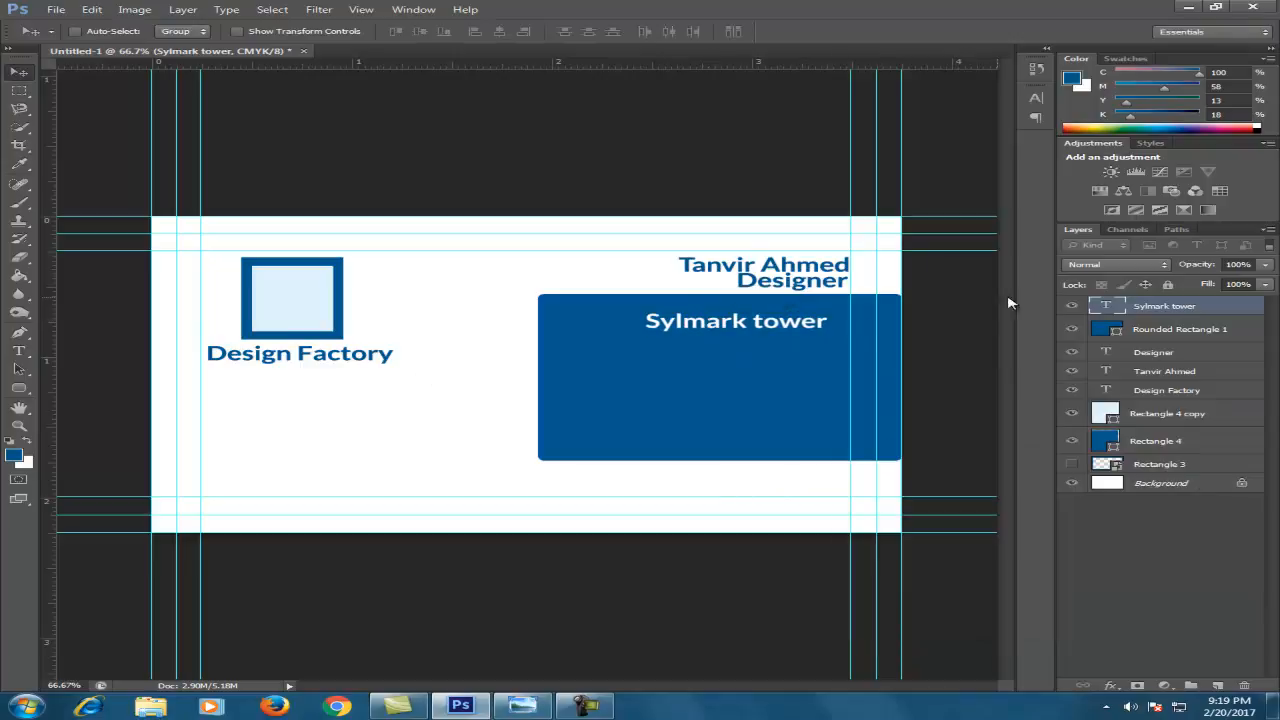
Set the address text to 9 pt Light weight and align it under the title
{"action": "double_click", "coordinate": [1106, 306]}
{"action": "left_click", "coordinate": [416, 31]}
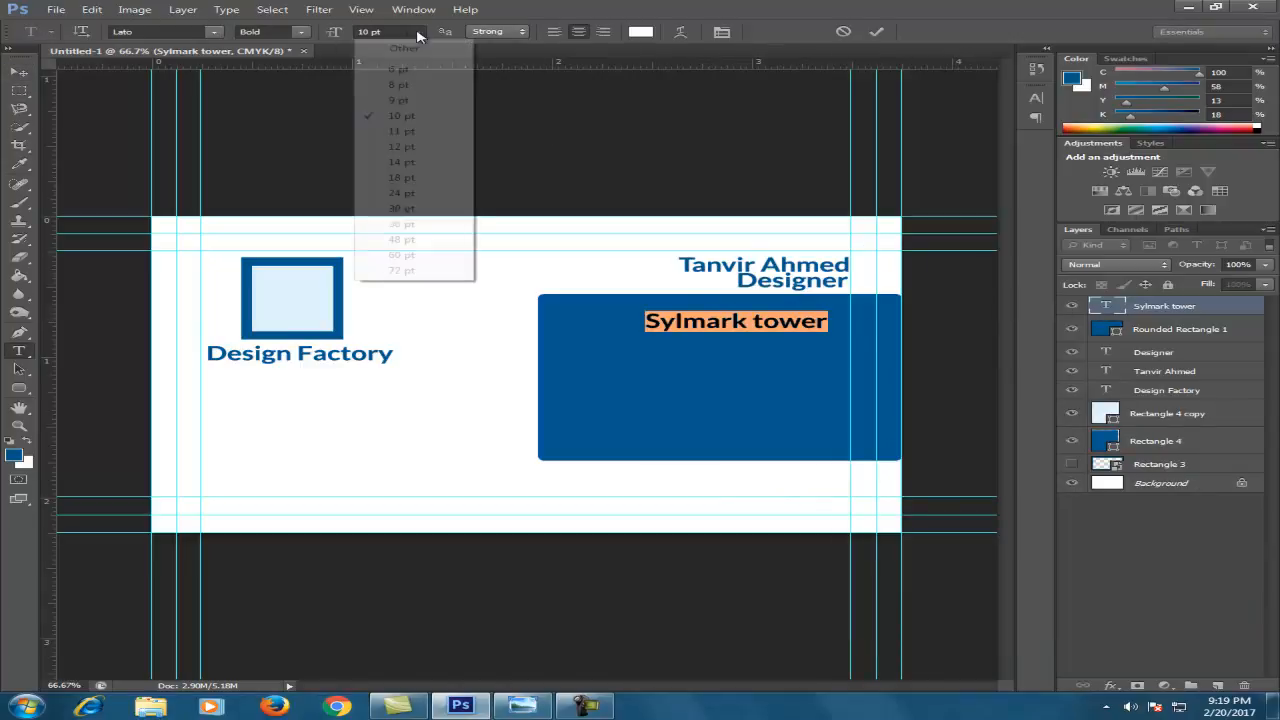
{"action": "left_click", "coordinate": [414, 102]}
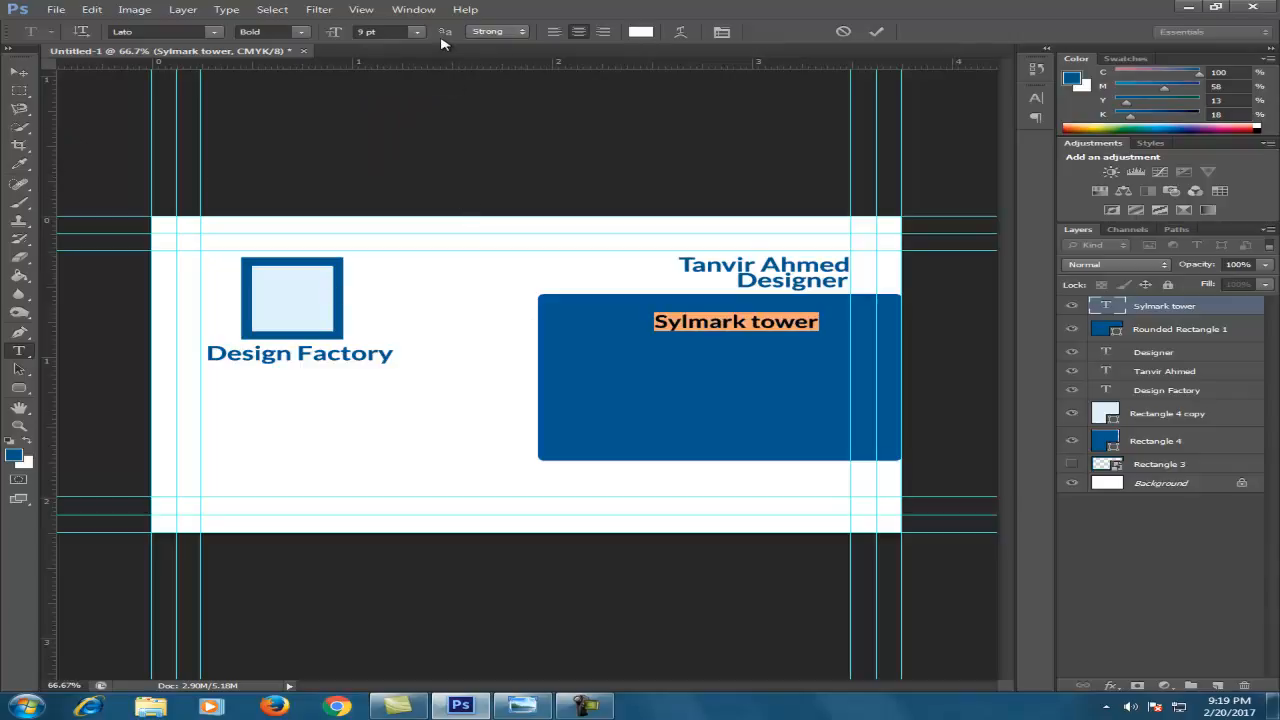
{"action": "left_click", "coordinate": [19, 71]}
{"action": "left_click_drag", "start_coordinate": [735, 330], "coordinate": [759, 321]}
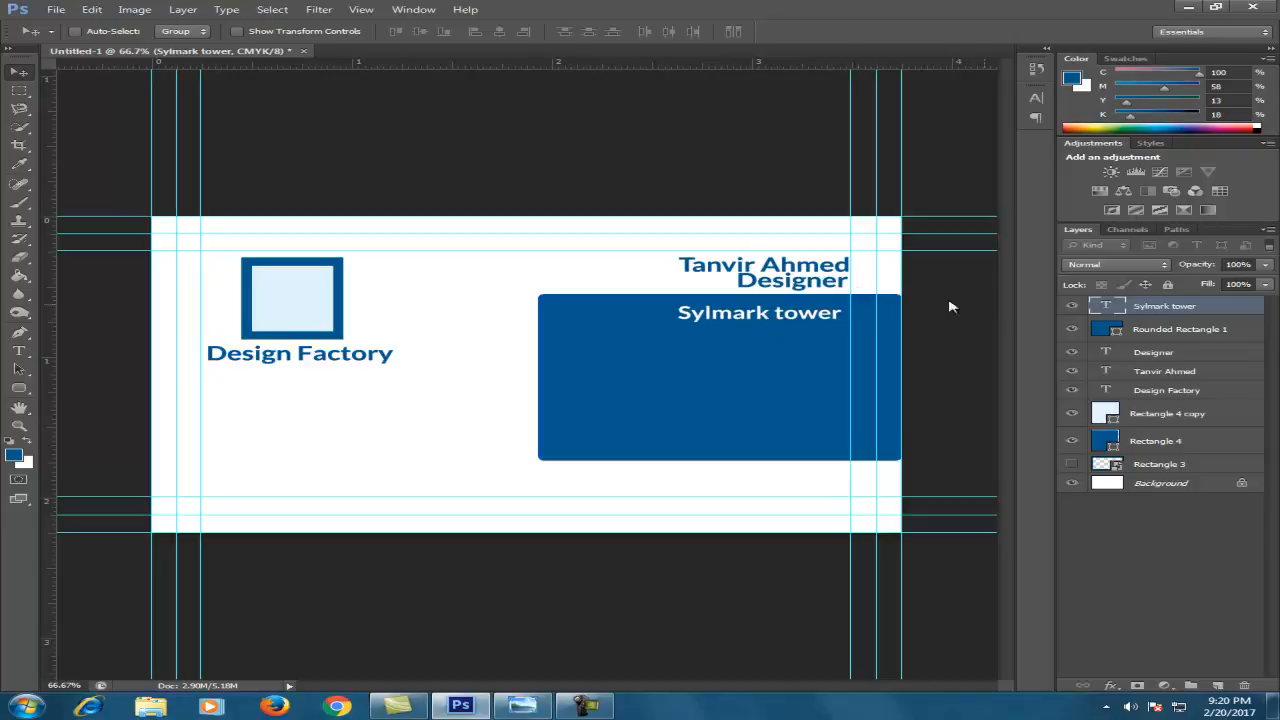
{"action": "double_click", "coordinate": [1106, 306]}
{"action": "left_click", "coordinate": [182, 31]}
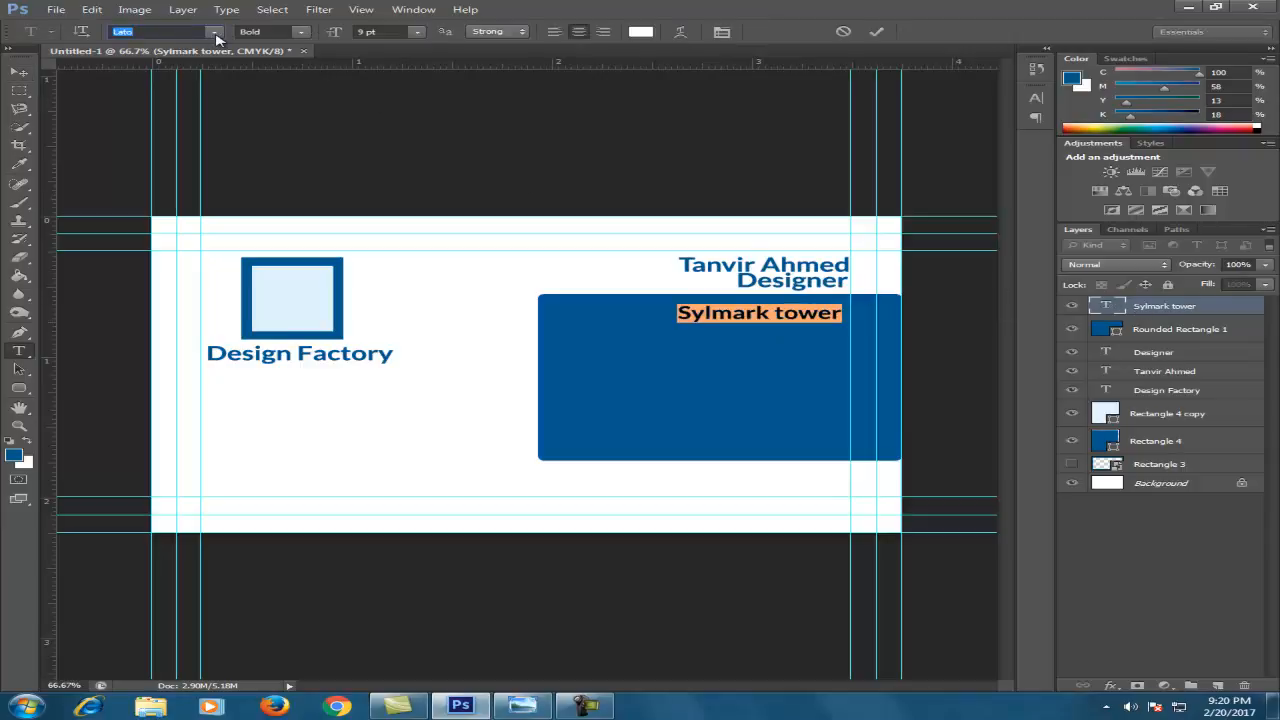
{"action": "left_click", "coordinate": [300, 32]}
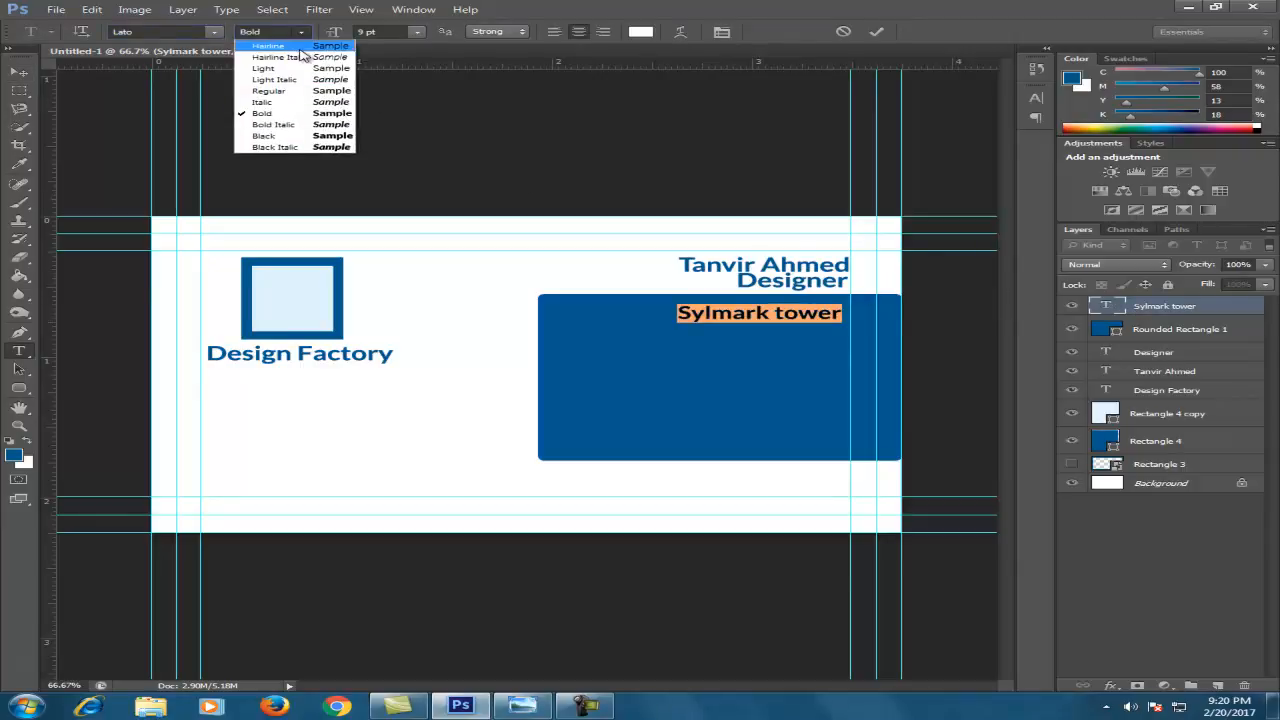
{"action": "left_click", "coordinate": [286, 70]}
{"action": "left_click", "coordinate": [18, 72]}
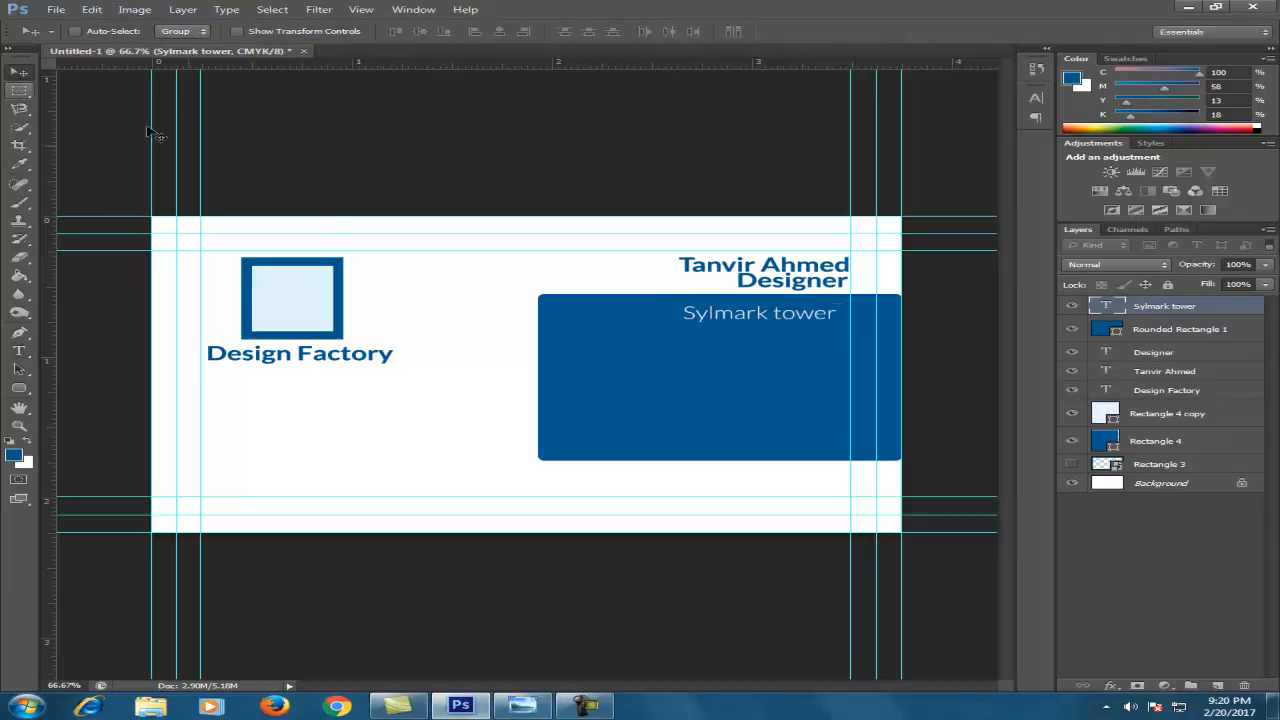
{"action": "left_click_drag", "start_coordinate": [764, 318], "coordinate": [790, 316]}
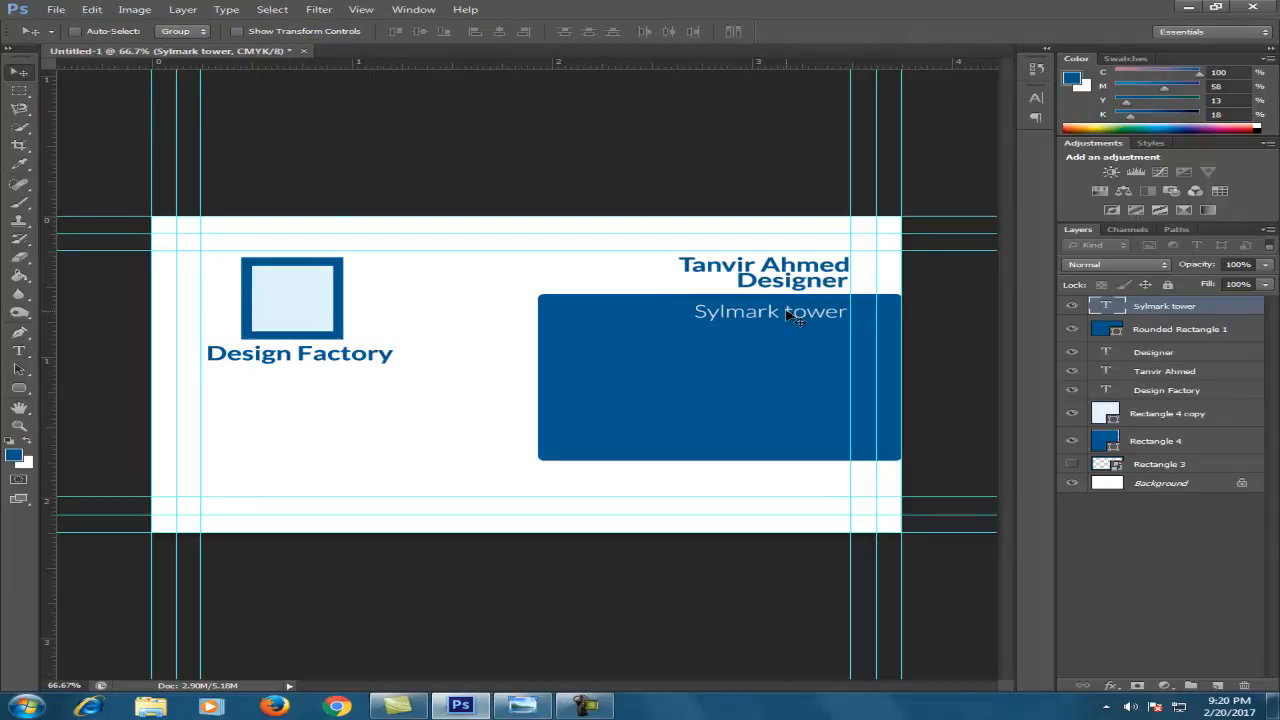
Append ',3rd level.' to the address line and move it up and left
{"action": "double_click", "coordinate": [1107, 307]}
{"action": "left_click", "coordinate": [840, 312]}
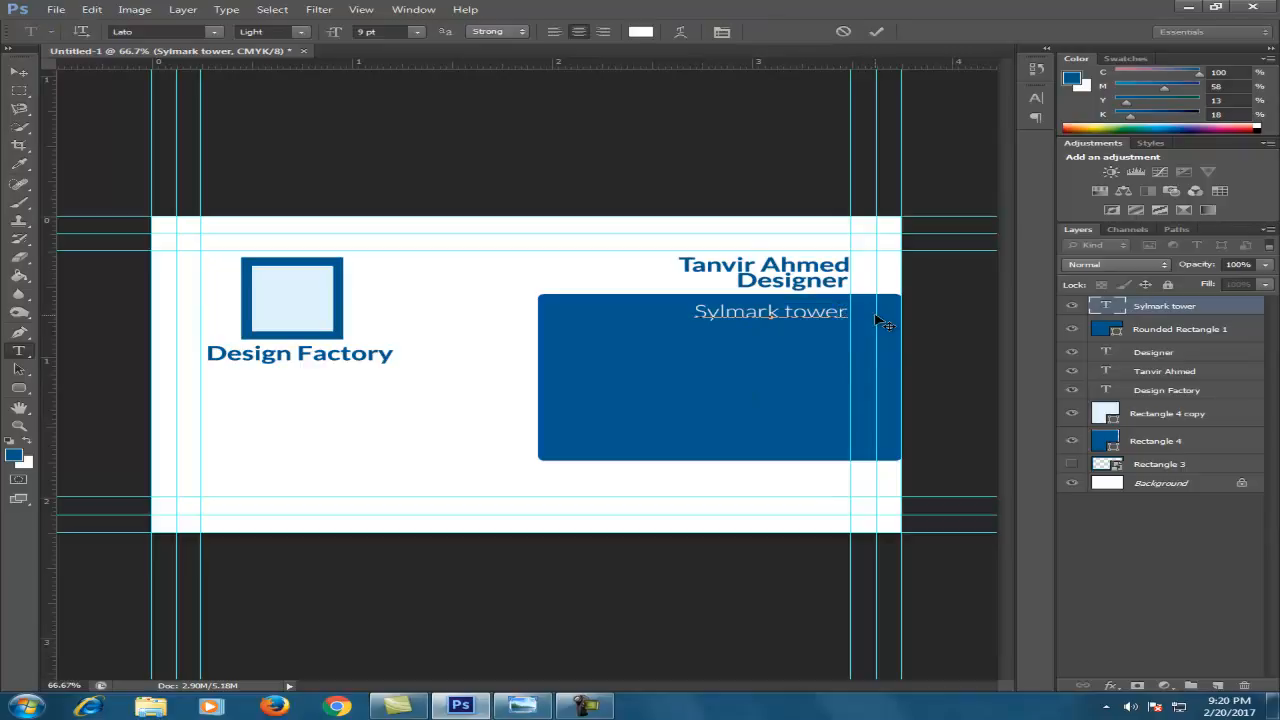
{"action": "type", "text": ",3"}
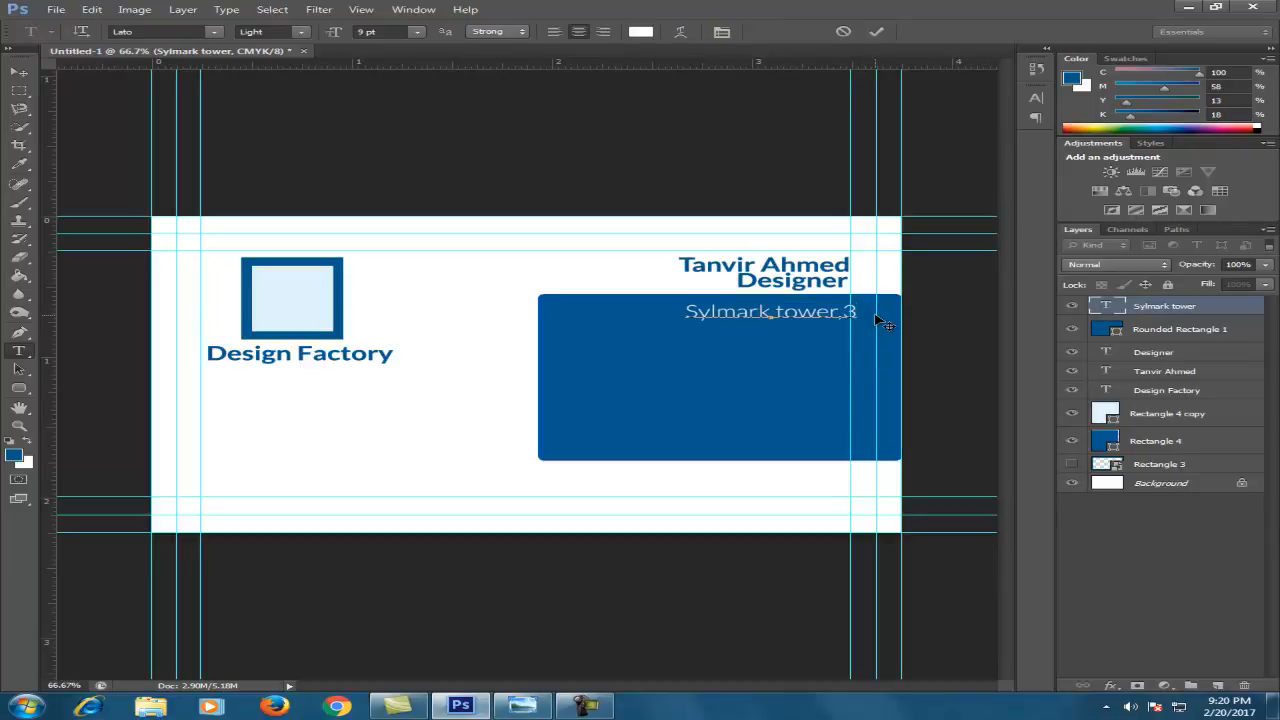
{"action": "type", "text": "rd level"}
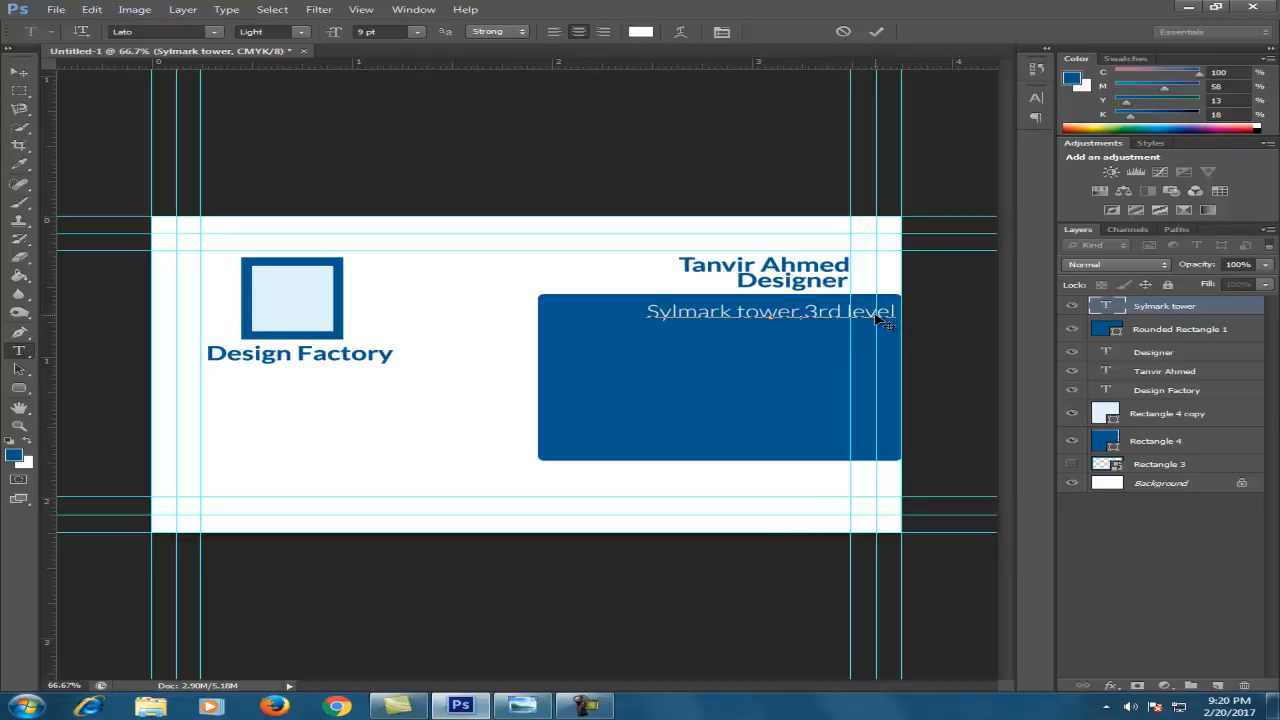
{"action": "type", "text": "."}
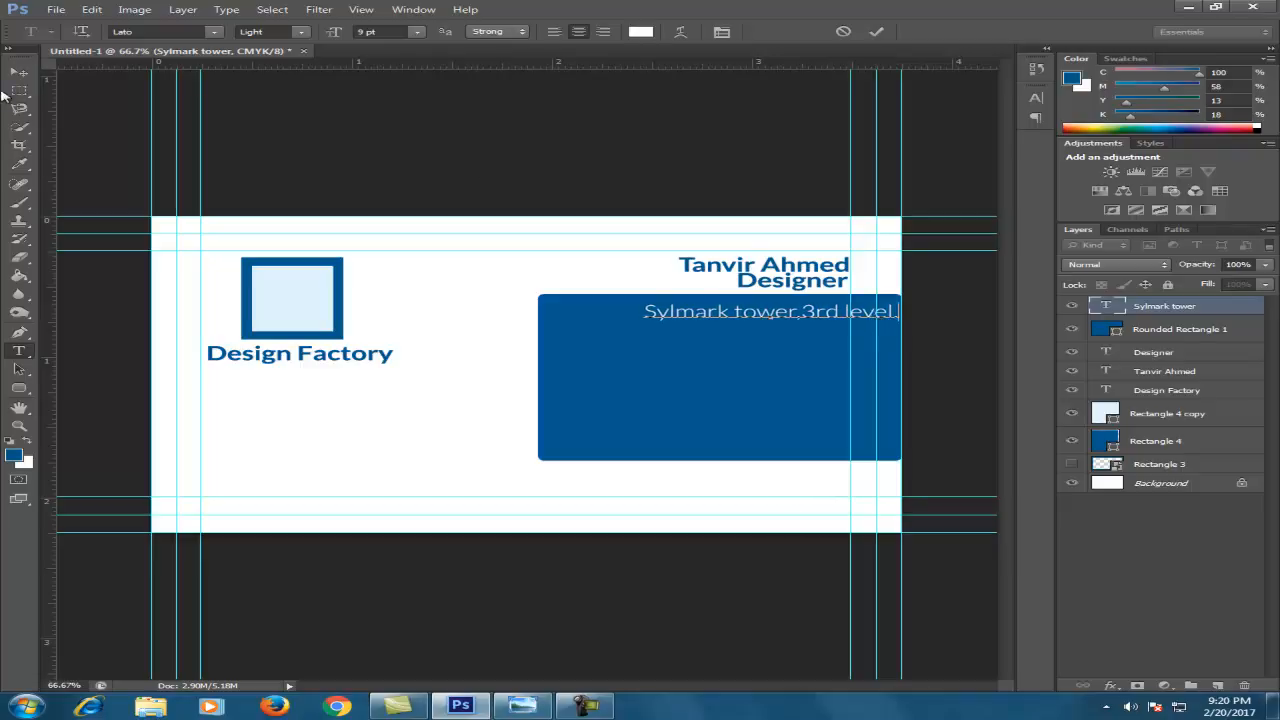
{"action": "left_click", "coordinate": [19, 72]}
{"action": "left_click_drag", "start_coordinate": [640, 320], "coordinate": [594, 314]}
Duplicate the address line below it and replace the text with an e-mail address
{"action": "key", "text": "Down"}
{"action": "left_click_drag", "start_coordinate": [820, 320], "coordinate": [820, 344]}
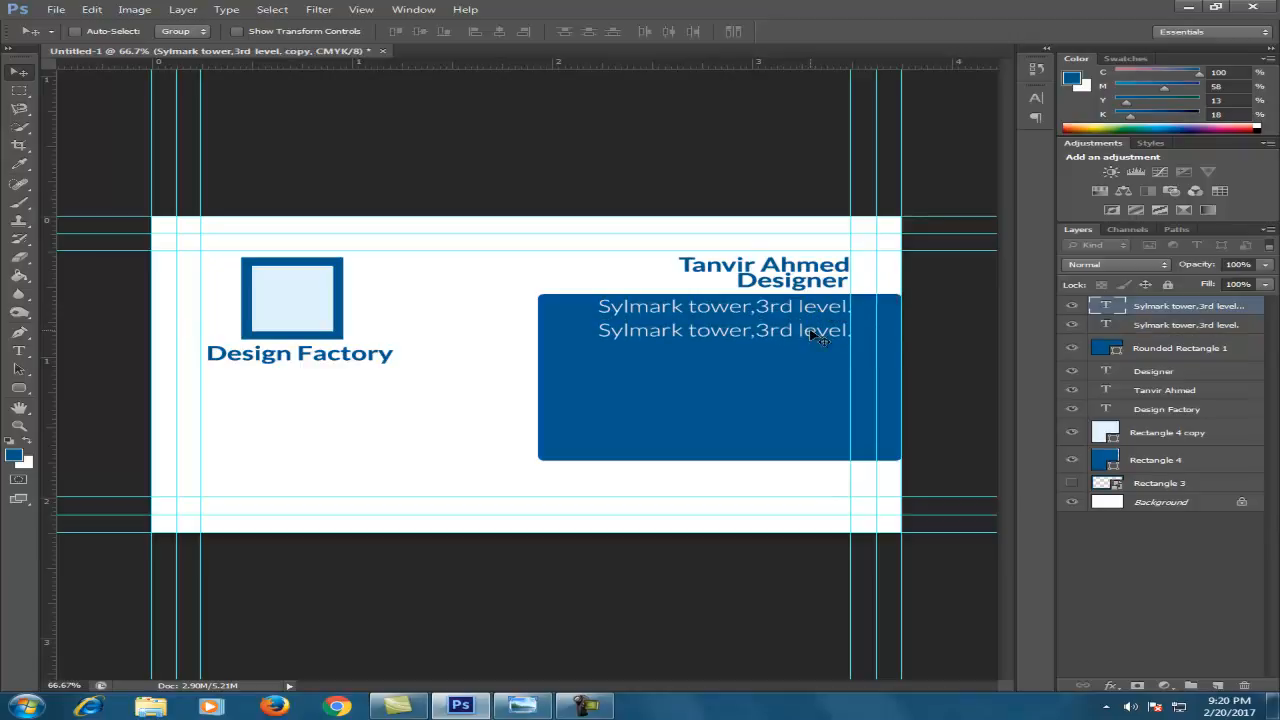
{"action": "double_click", "coordinate": [1110, 307]}
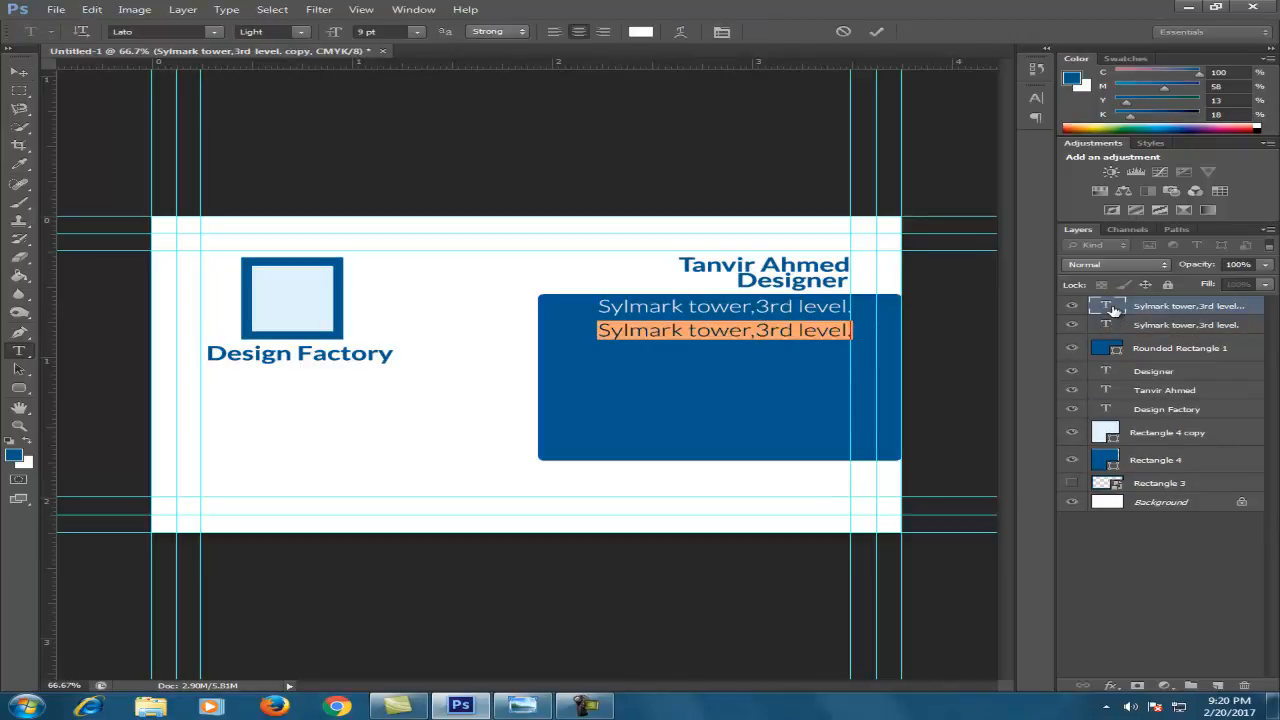
{"action": "type", "text": "S"}
{"action": "key", "text": "BackSpace"}
{"action": "type", "text": "email"}
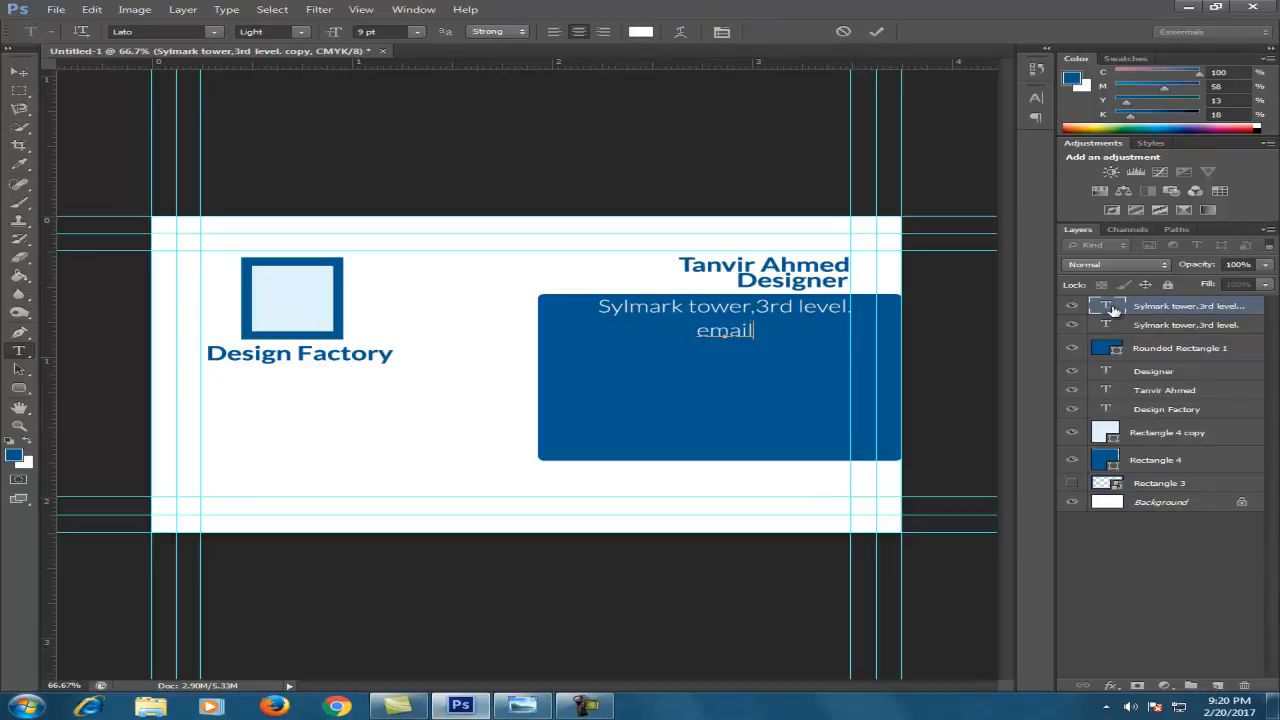
{"action": "type", "text": ":your"}
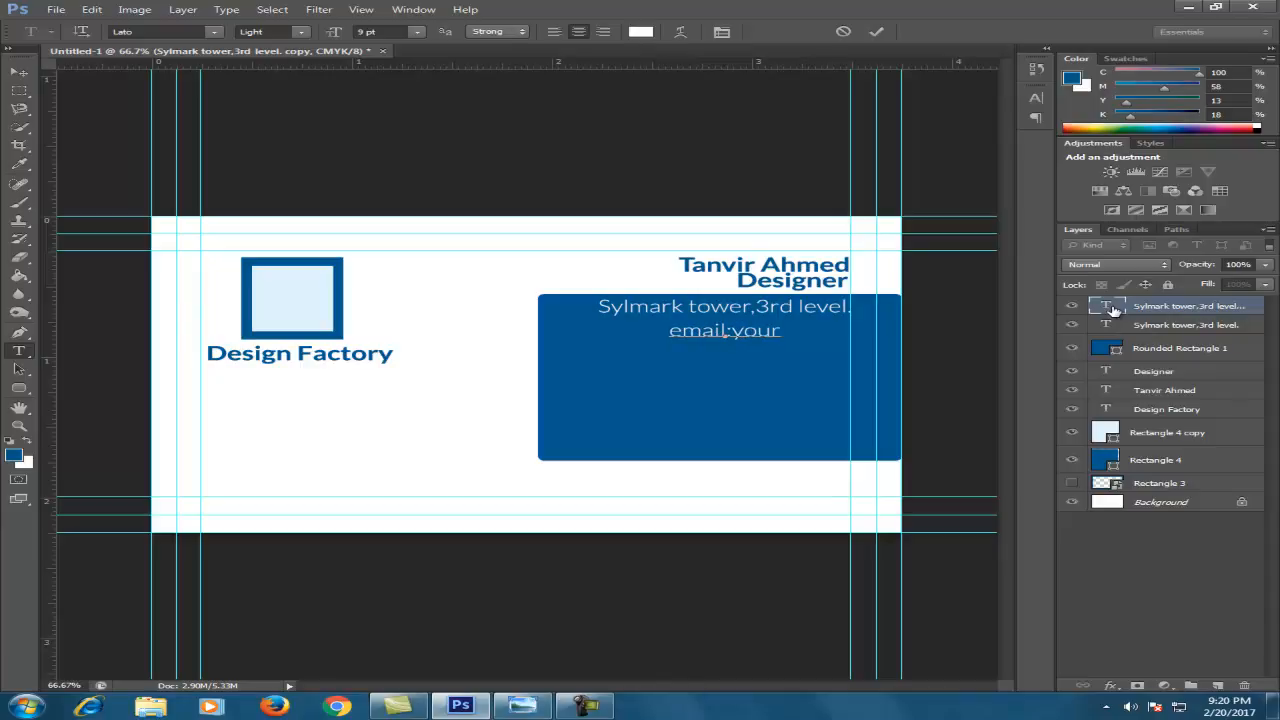
{"action": "type", "text": "em"}
{"action": "type", "text": "ail"}
{"action": "type", "text": "@"}
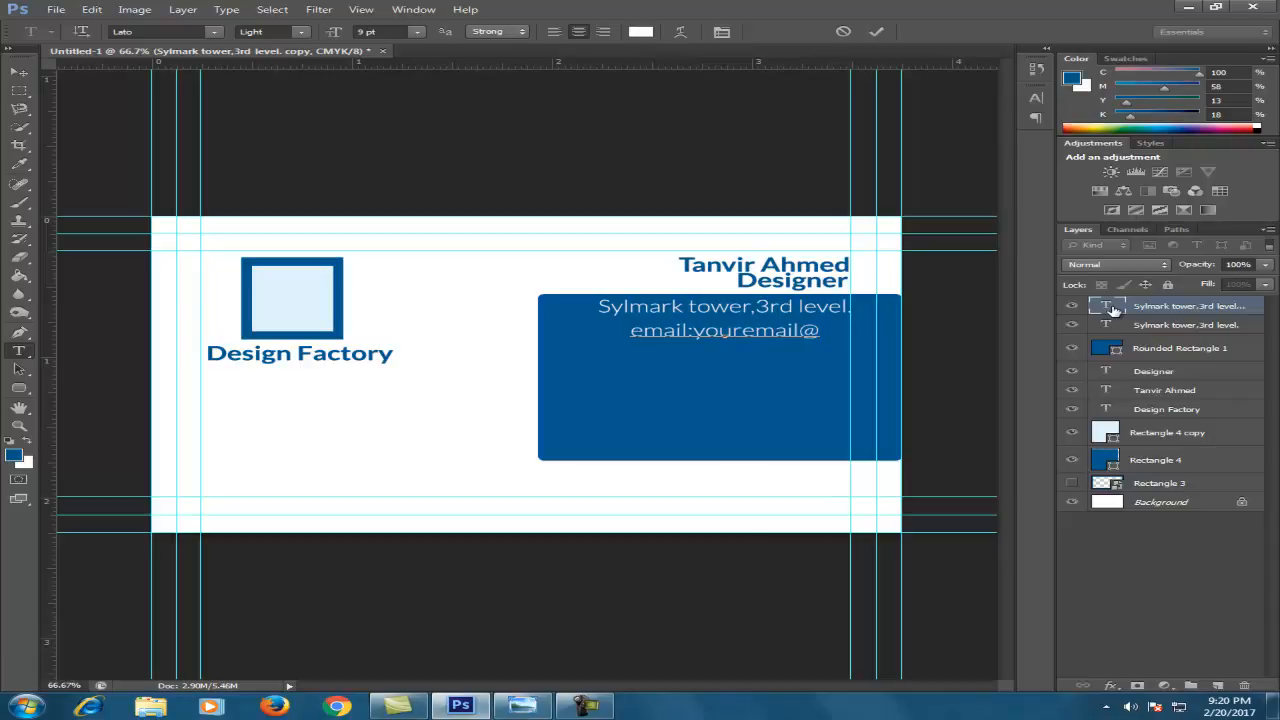
{"action": "type", "text": "gmail.com"}
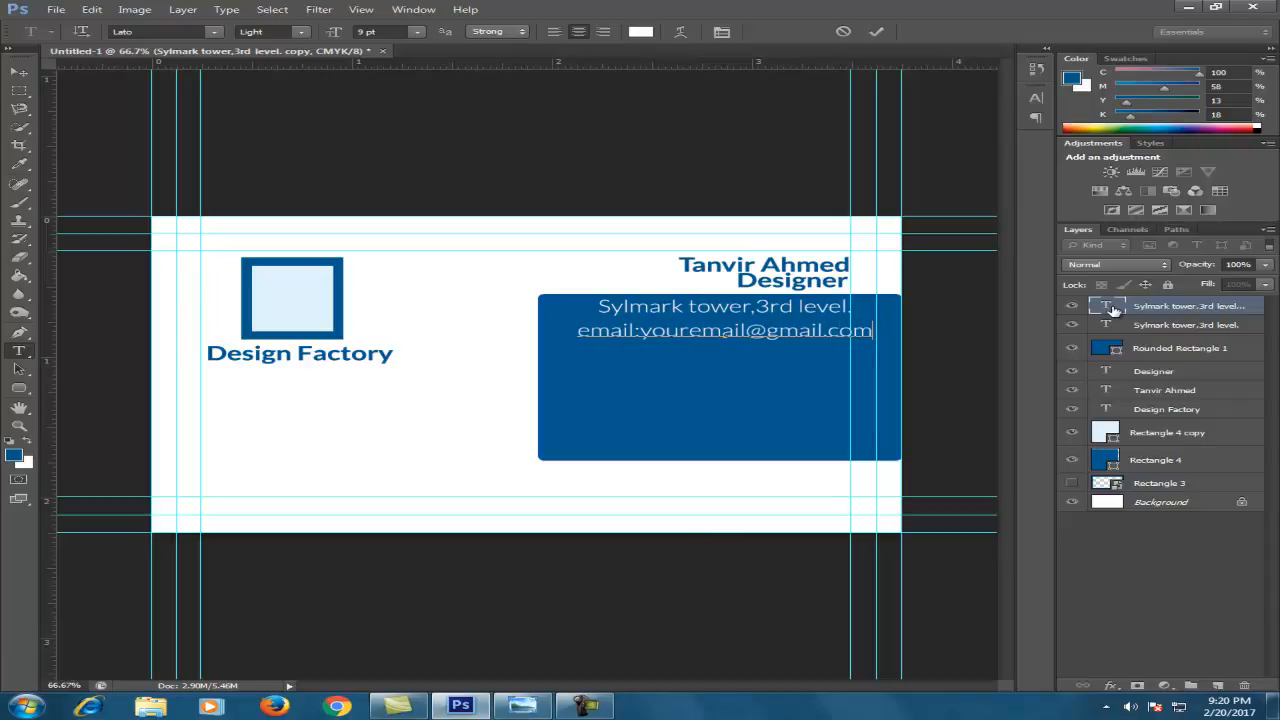
{"action": "left_click", "coordinate": [19, 72]}
{"action": "left_click_drag", "start_coordinate": [620, 330], "coordinate": [597, 333]}
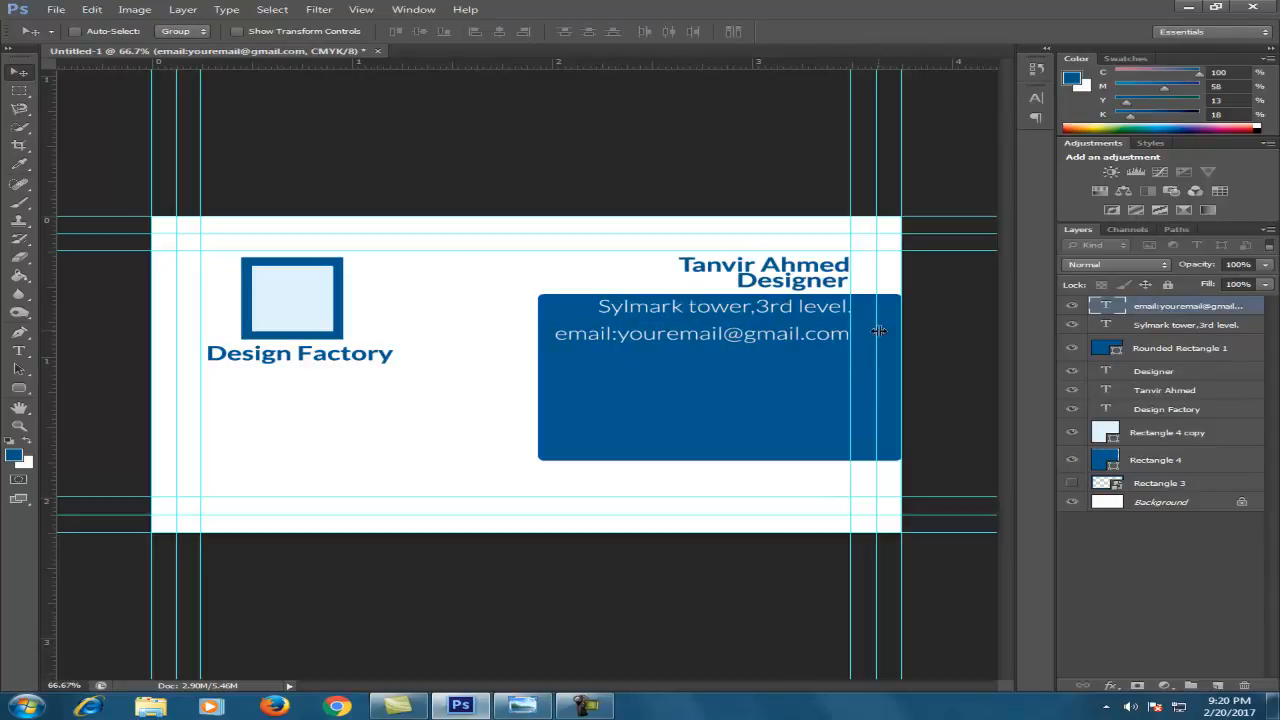
Add a phone number line below, left-align all three contact lines, and lower them
{"action": "left_click_drag", "start_coordinate": [772, 337], "coordinate": [771, 359]}
{"action": "double_click", "coordinate": [1108, 305]}
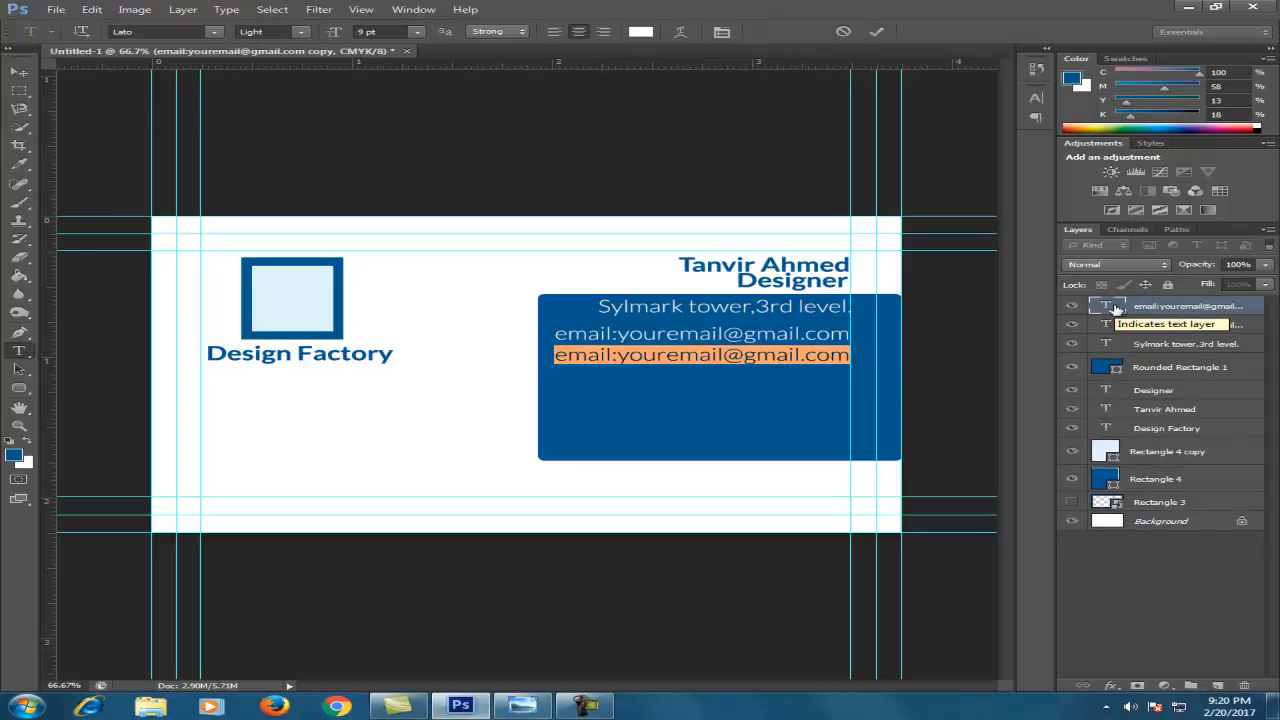
{"action": "key", "text": "BackSpace"}
{"action": "type", "text": "+88"}
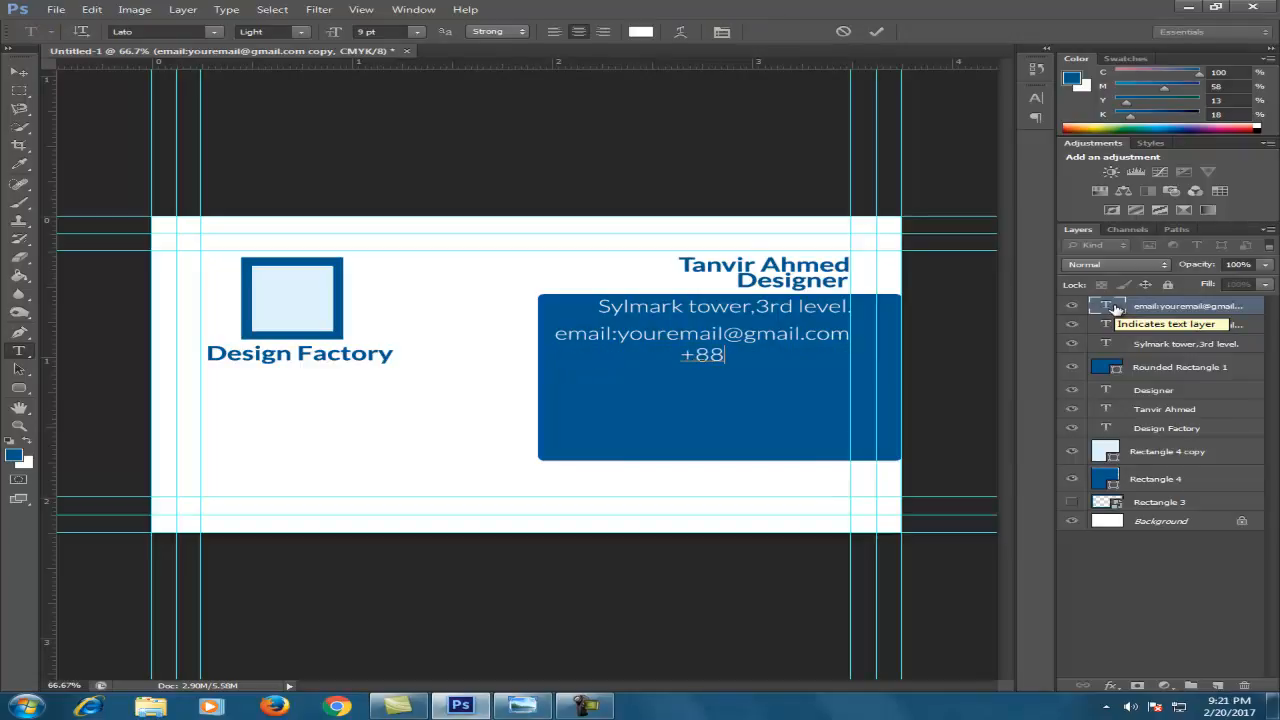
{"action": "type", "text": "0000000000"}
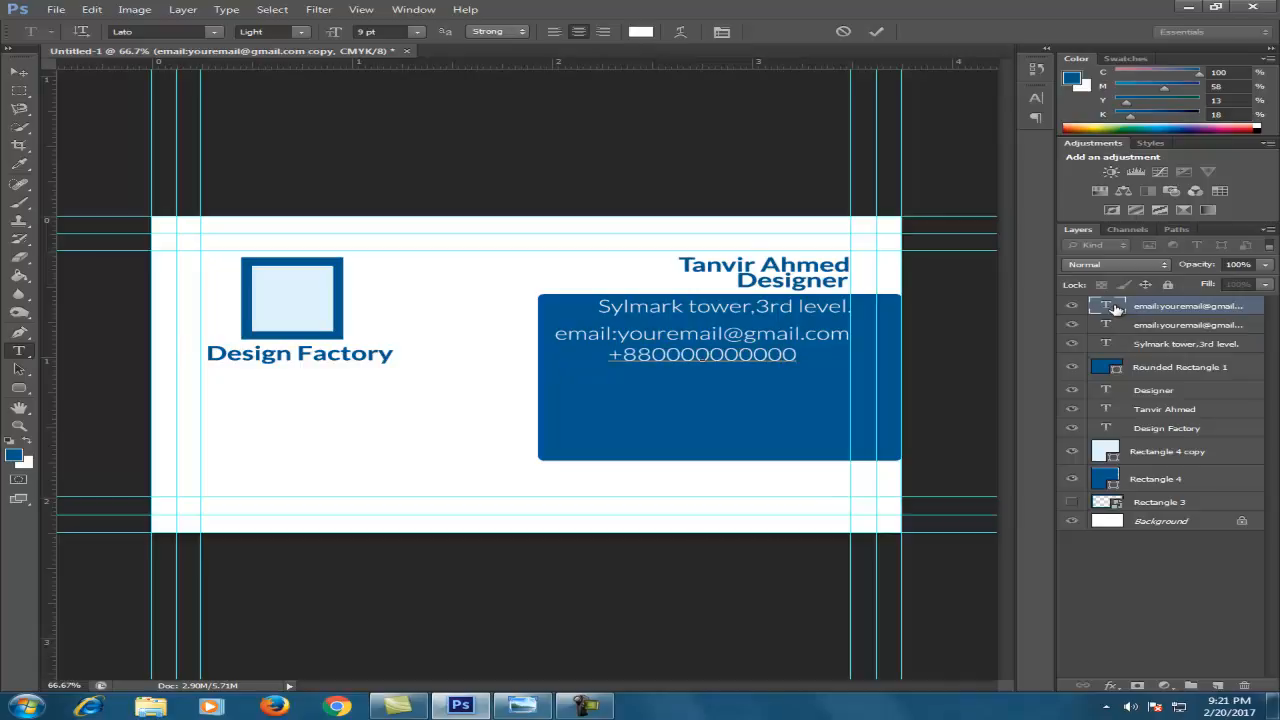
{"action": "left_click", "coordinate": [19, 72]}
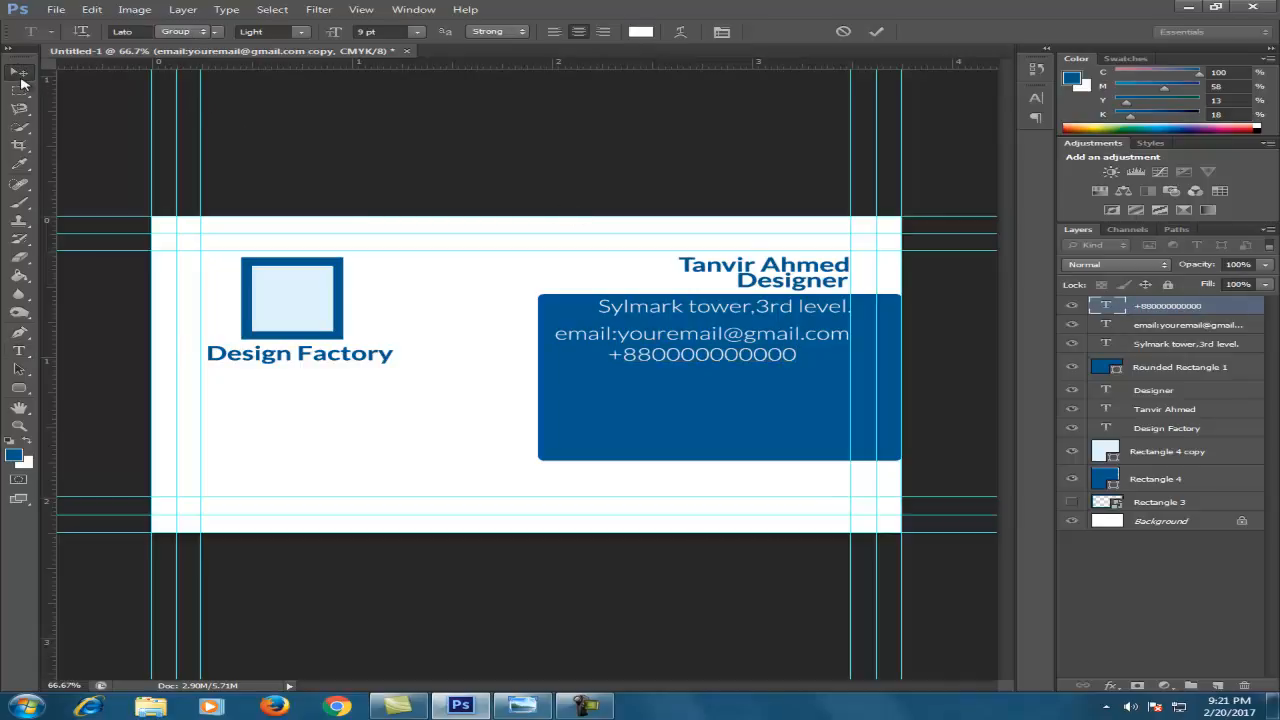
{"action": "left_click", "coordinate": [1165, 328], "text": "ctrl"}
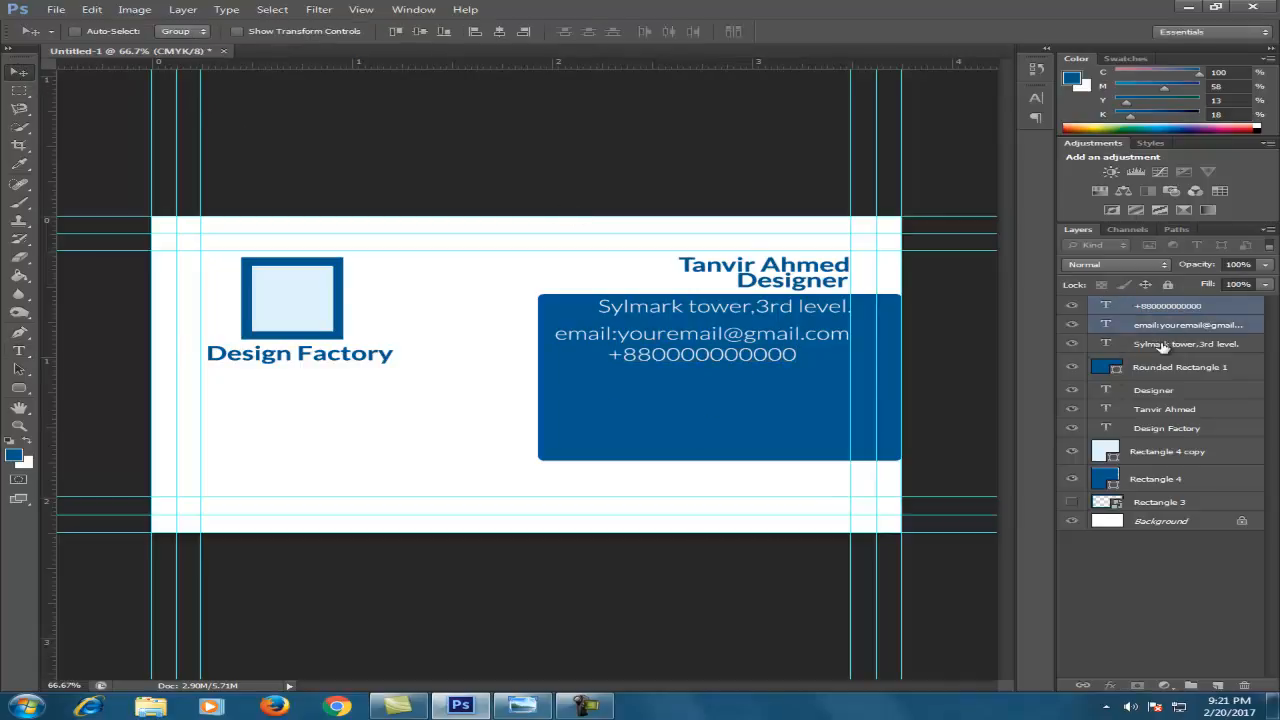
{"action": "left_click", "coordinate": [1163, 345], "text": "ctrl"}
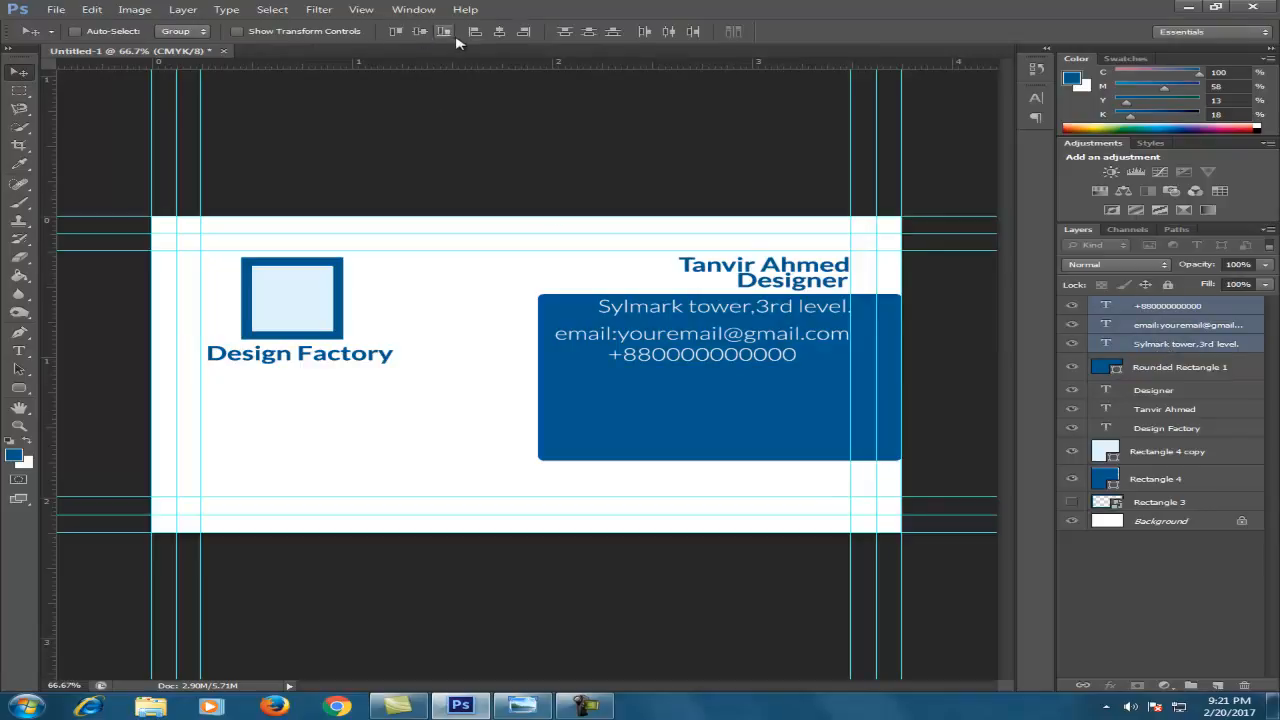
{"action": "left_click", "coordinate": [475, 31]}
{"action": "left_click_drag", "start_coordinate": [676, 352], "coordinate": [681, 360]}
Nudge the e-mail line up and left, then left-align the three contact lines
{"action": "left_click", "coordinate": [1143, 328]}
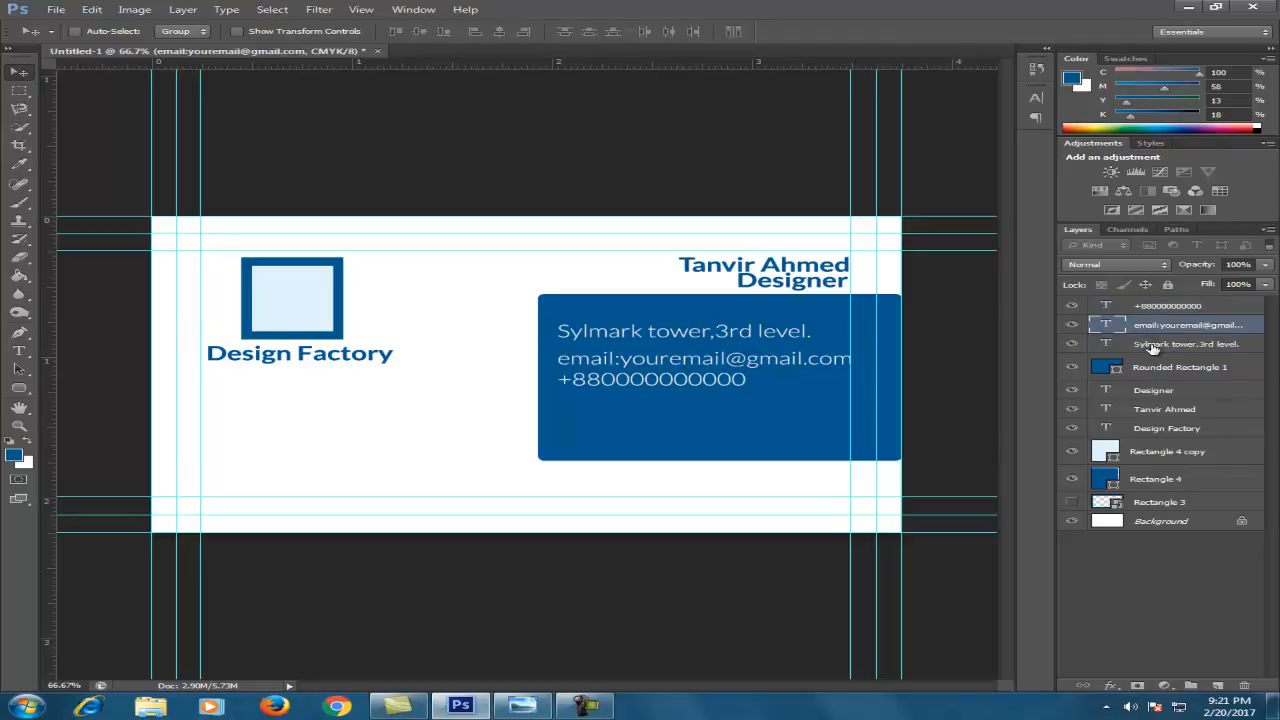
{"action": "key", "text": "Up"}
{"action": "key", "text": "Up"}
{"action": "key", "text": "Up"}
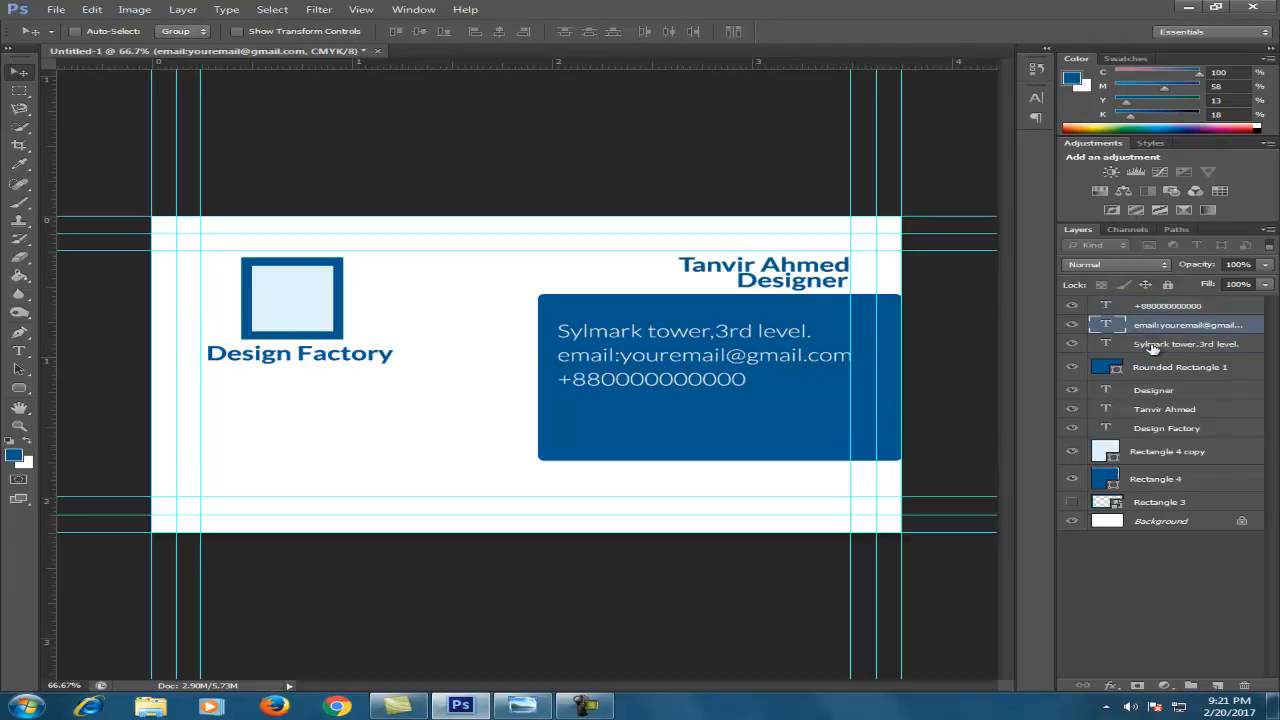
{"action": "key", "text": "Left"}
{"action": "key", "text": "Left"}
{"action": "key", "text": "Left"}
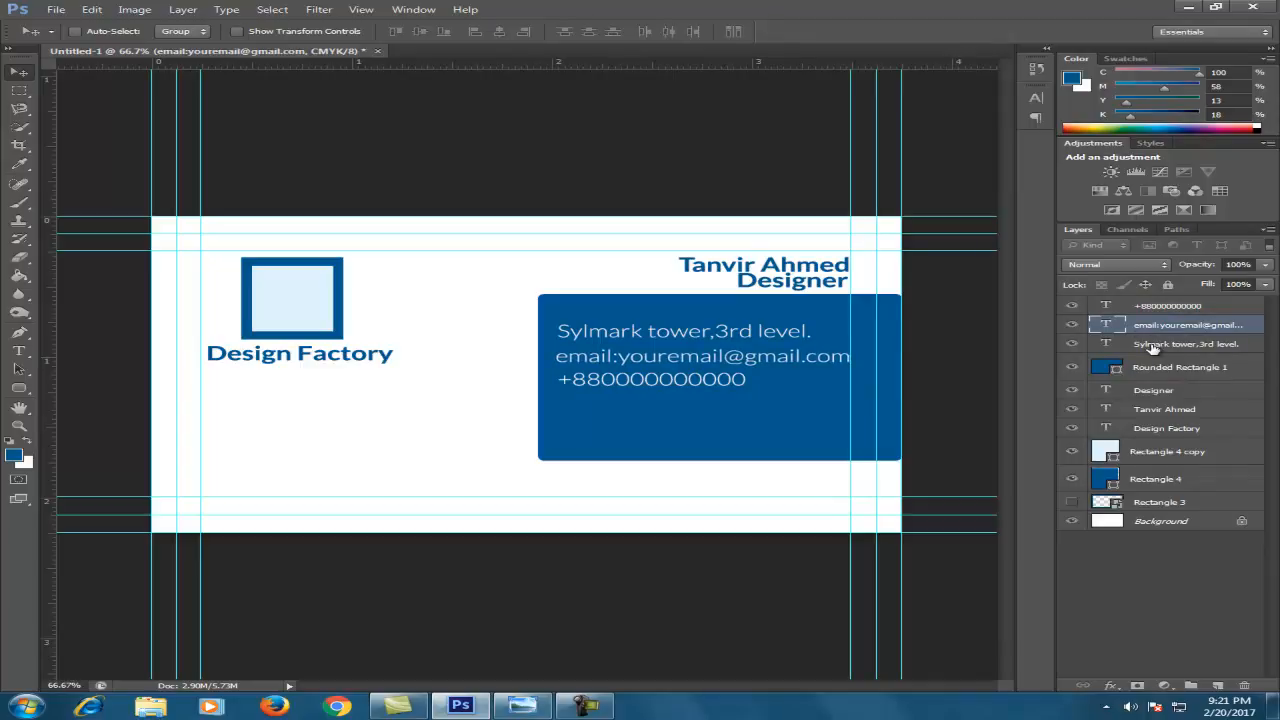
{"action": "left_click", "coordinate": [1147, 308], "text": "shift"}
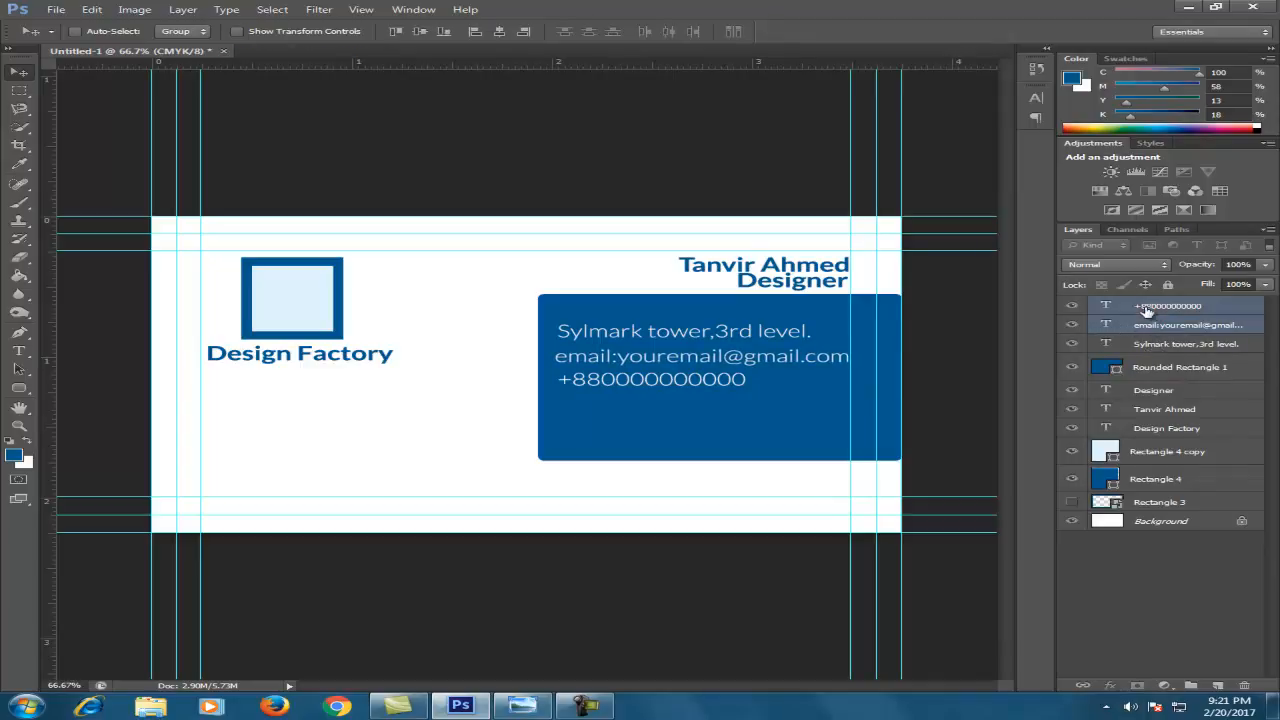
{"action": "left_click", "coordinate": [1178, 344], "text": "shift"}
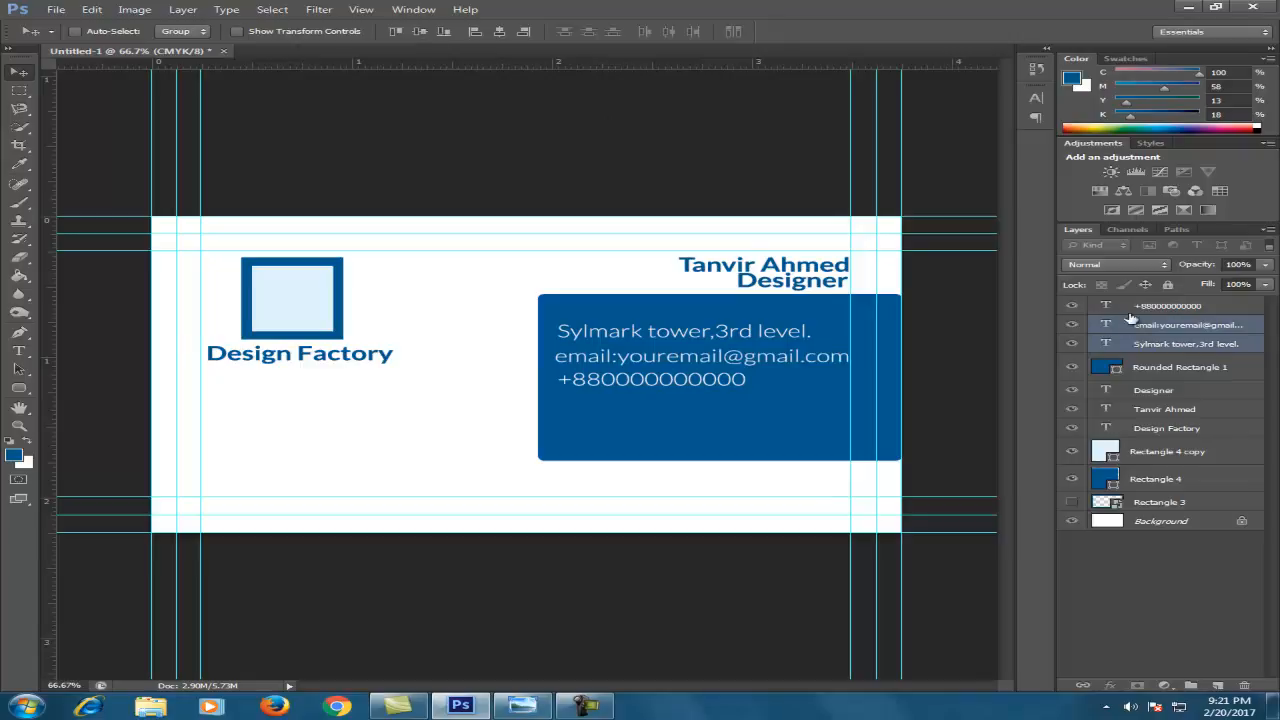
{"action": "left_click", "coordinate": [1150, 306], "text": "shift"}
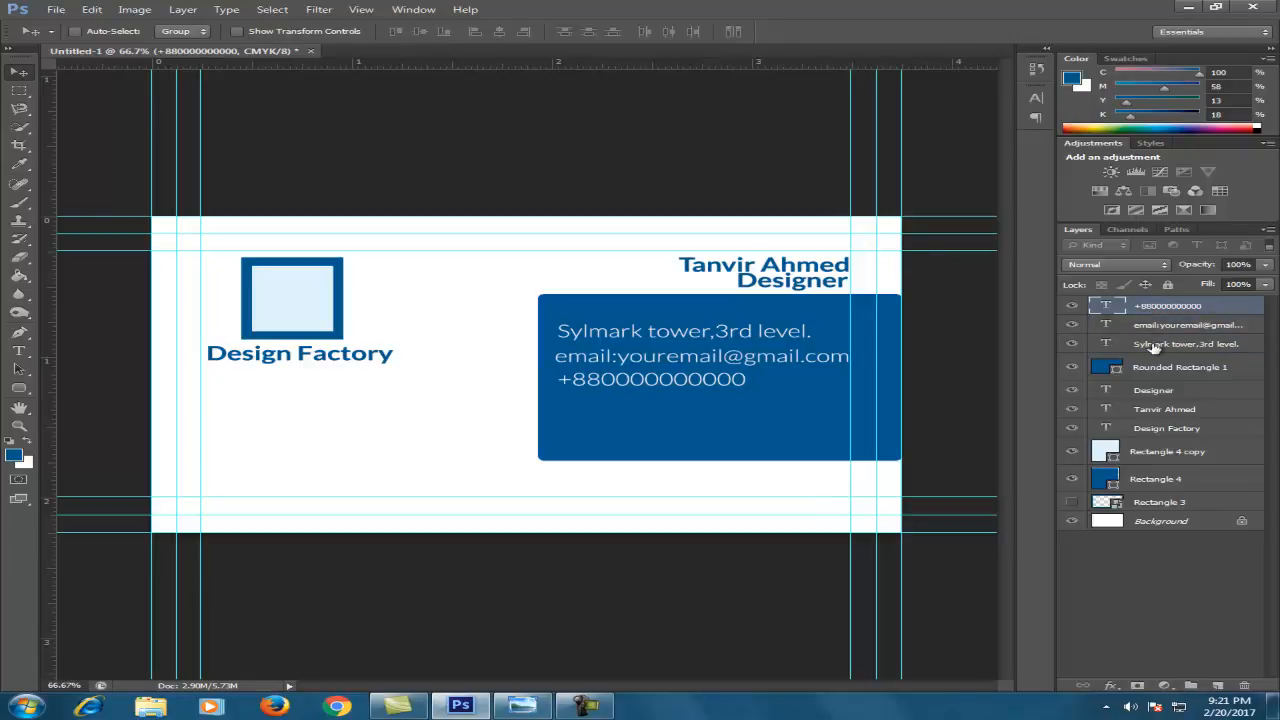
{"action": "left_click", "coordinate": [474, 32]}
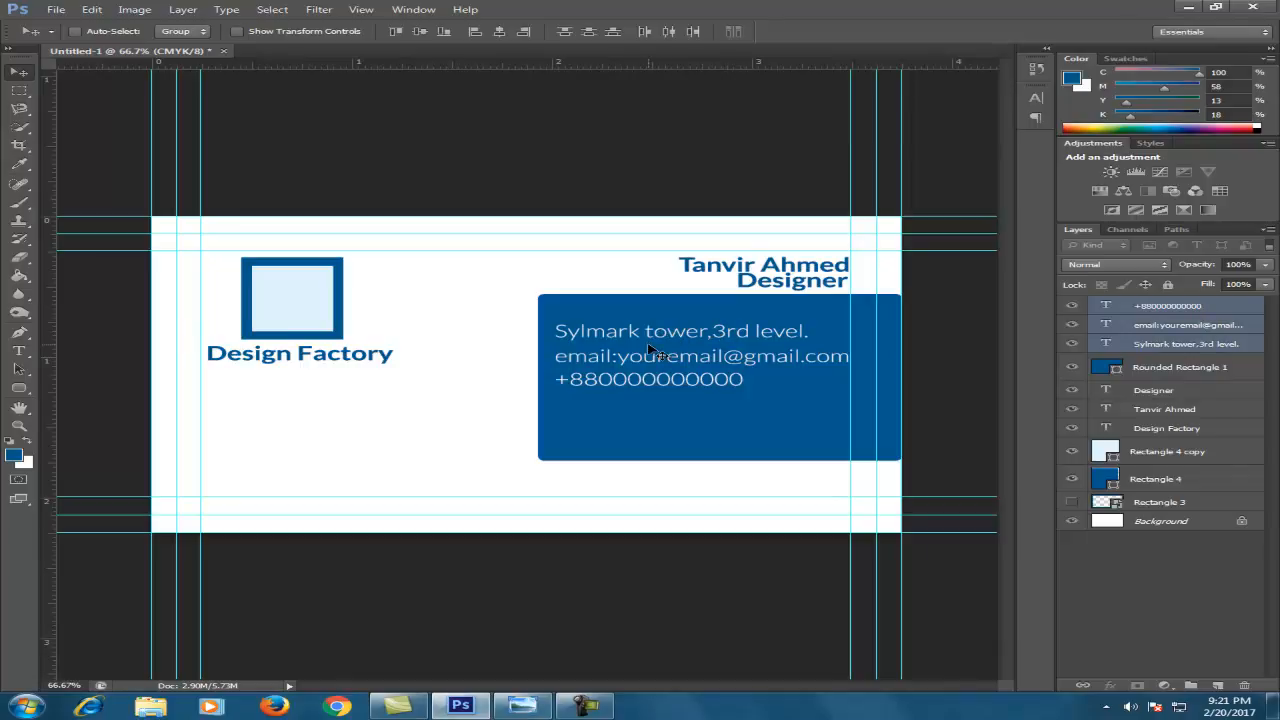
Step through the layers one by one, ending on the e-mail layer
{"action": "left_click", "coordinate": [1170, 502]}
{"action": "left_click", "coordinate": [1170, 479]}
{"action": "left_click", "coordinate": [1172, 451]}
{"action": "left_click", "coordinate": [1175, 428]}
{"action": "left_click", "coordinate": [1176, 409]}
{"action": "left_click", "coordinate": [1179, 367]}
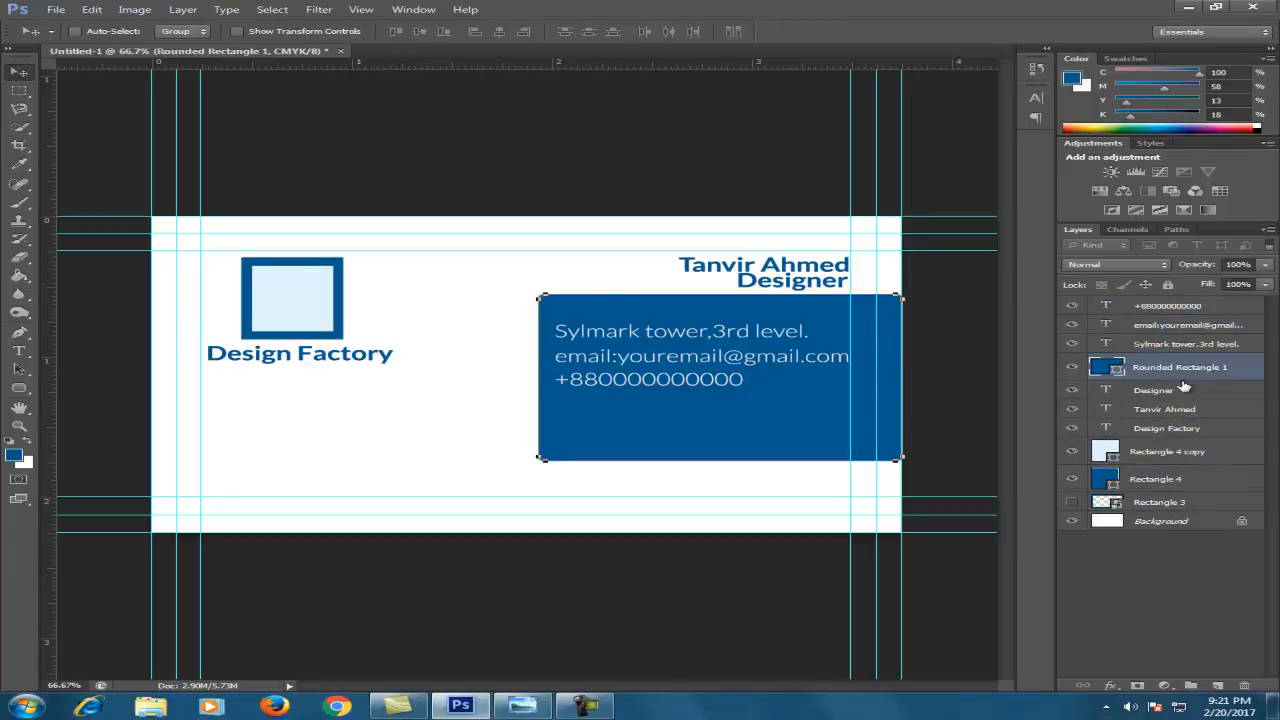
{"action": "left_click", "coordinate": [1170, 308]}
{"action": "left_click", "coordinate": [1165, 326]}
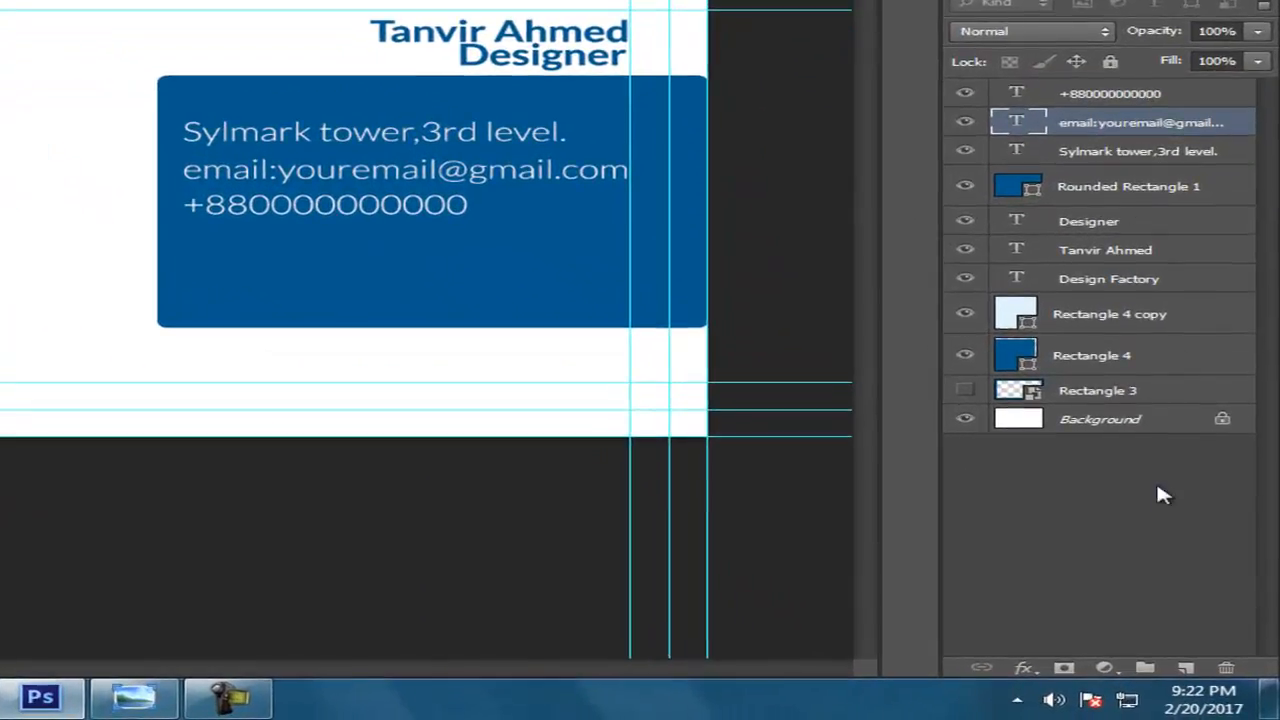
{"action": "left_click", "coordinate": [1145, 667]}
{"action": "double_click", "coordinate": [1085, 120]}
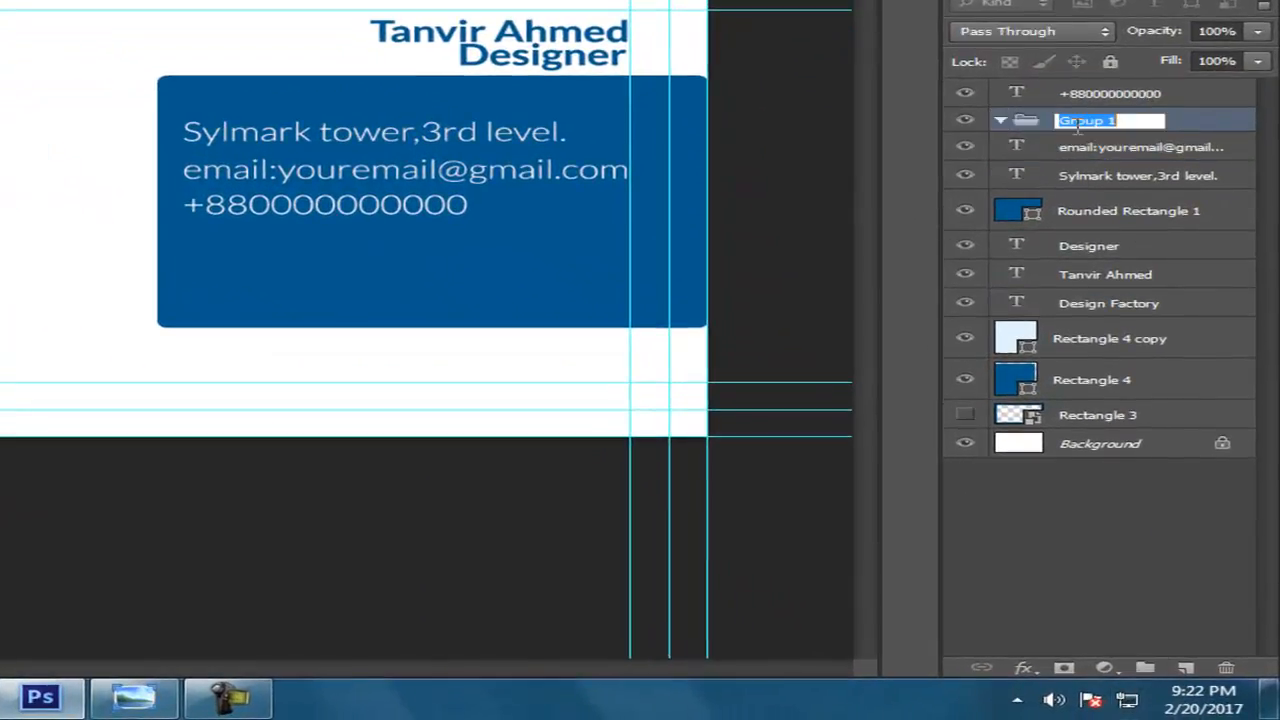
{"action": "type", "text": "Text"}
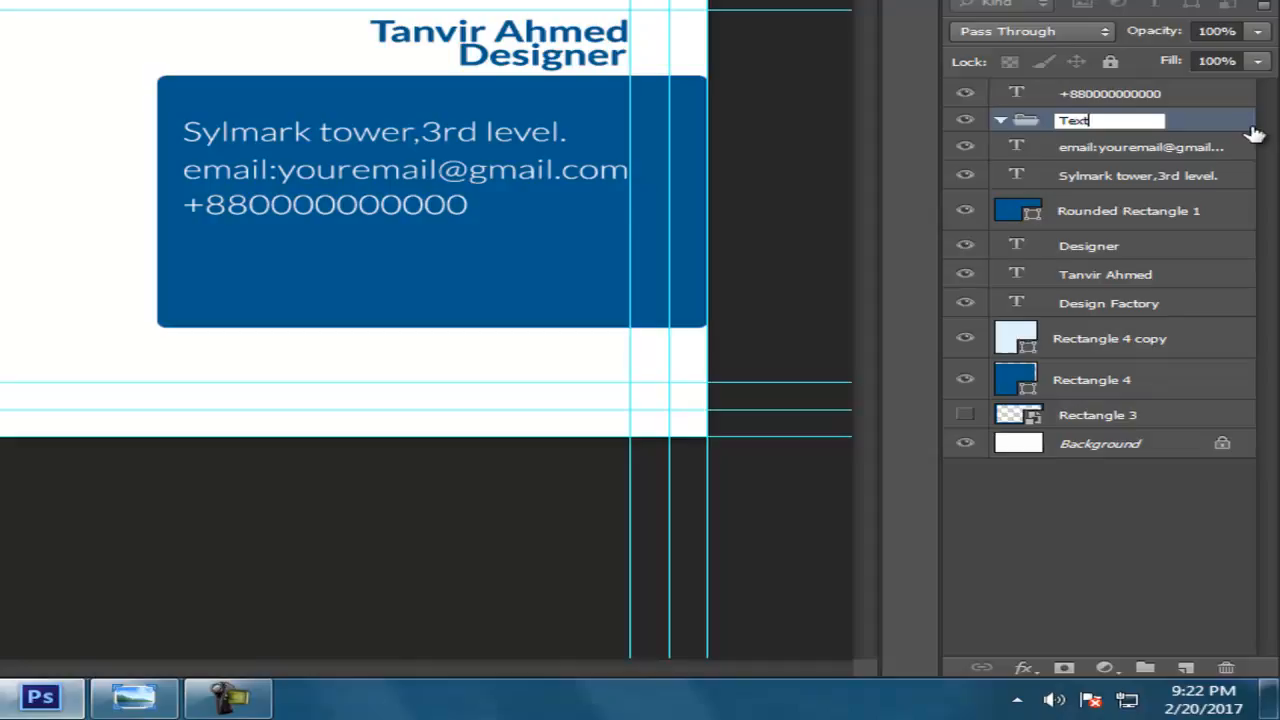
{"action": "mouse_move", "coordinate": [1110, 93]}
{"action": "left_mouse_down"}
{"action": "mouse_move", "coordinate": [1105, 133]}
{"action": "mouse_move", "coordinate": [1120, 112]}
{"action": "left_mouse_up"}
{"action": "left_click", "coordinate": [1110, 147]}
{"action": "left_click", "coordinate": [1110, 175], "text": "shift"}
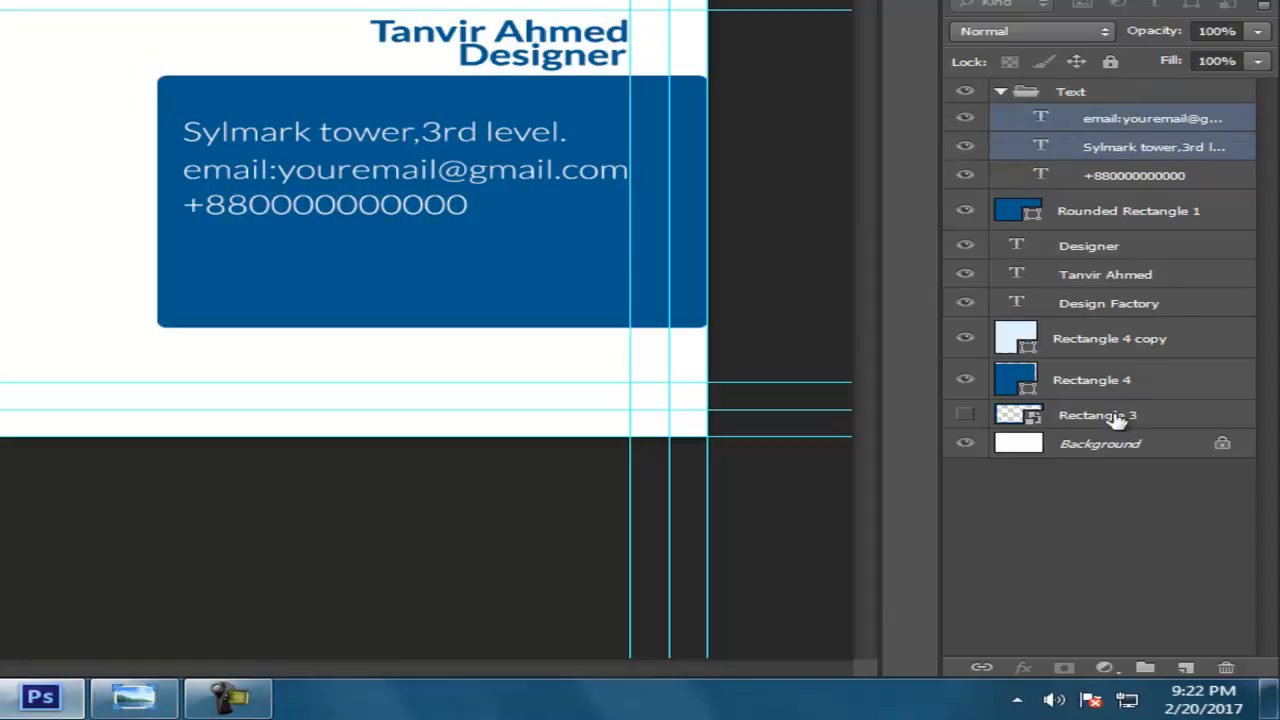
{"action": "left_click", "coordinate": [1106, 272]}
{"action": "left_click", "coordinate": [1105, 245]}
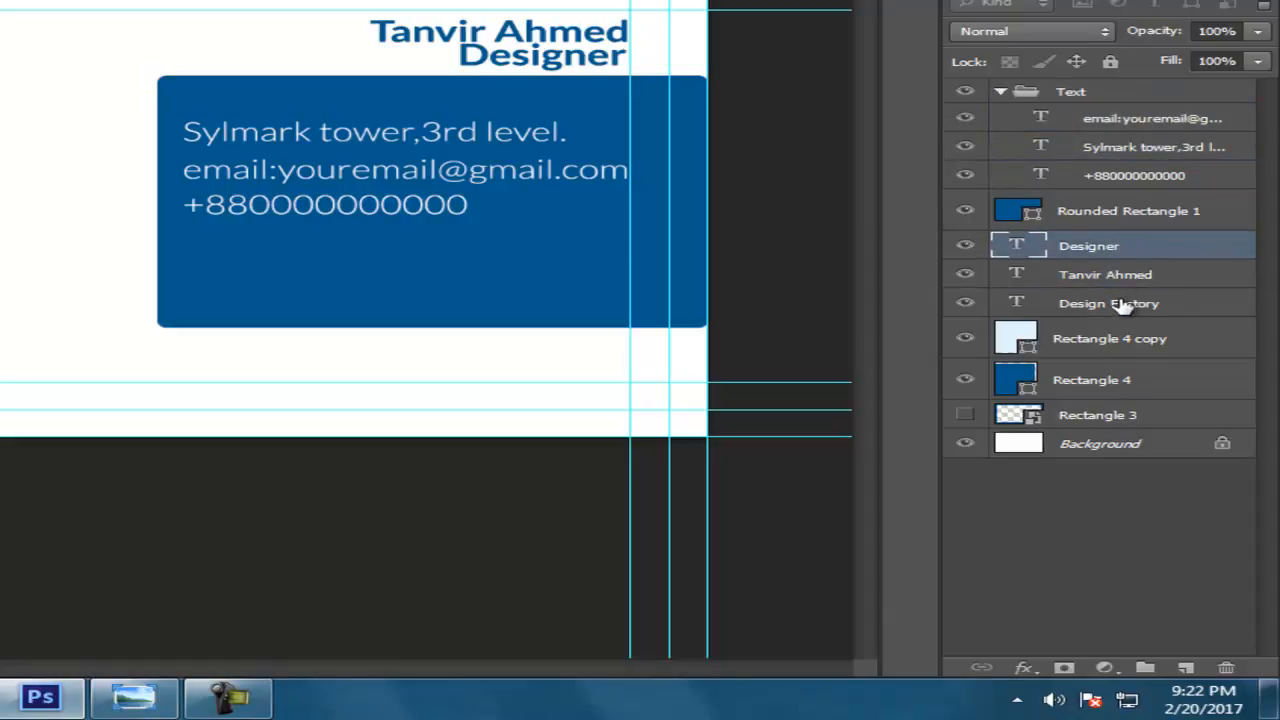
{"action": "left_click", "coordinate": [1122, 303], "text": "shift"}
{"action": "left_click_drag", "start_coordinate": [1124, 287], "coordinate": [1145, 160]}
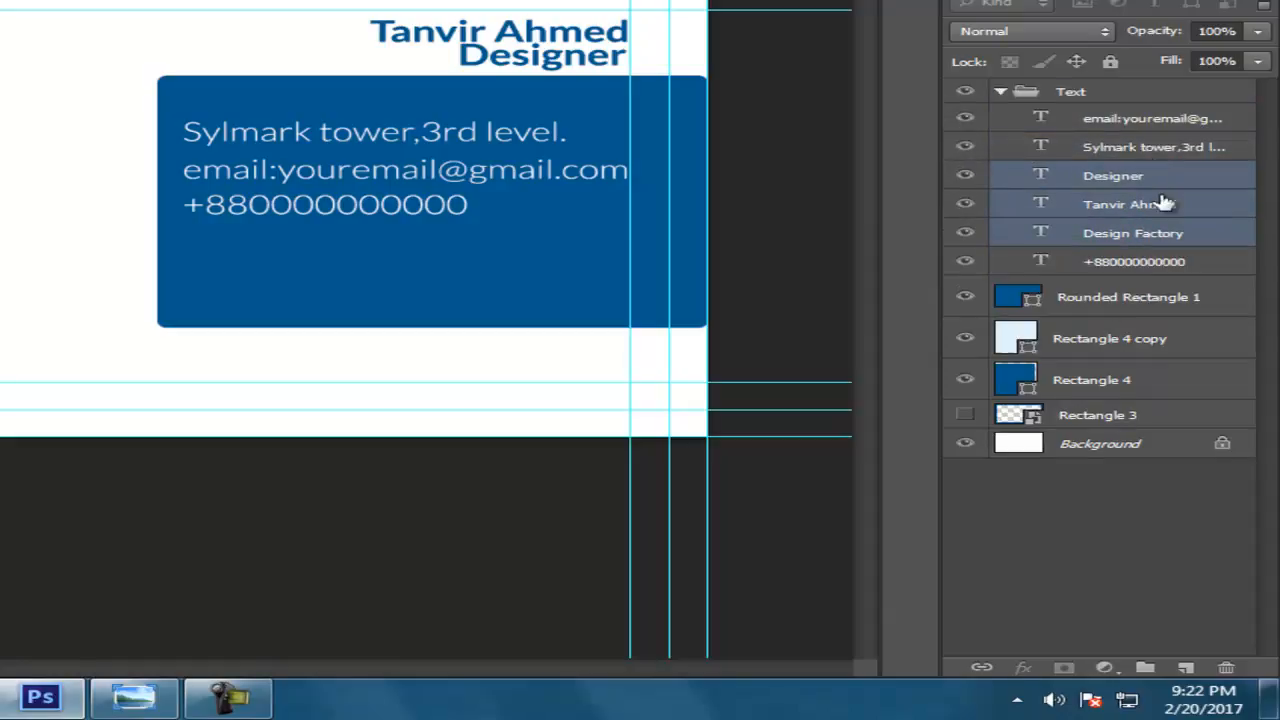
{"action": "left_click", "coordinate": [1001, 91]}
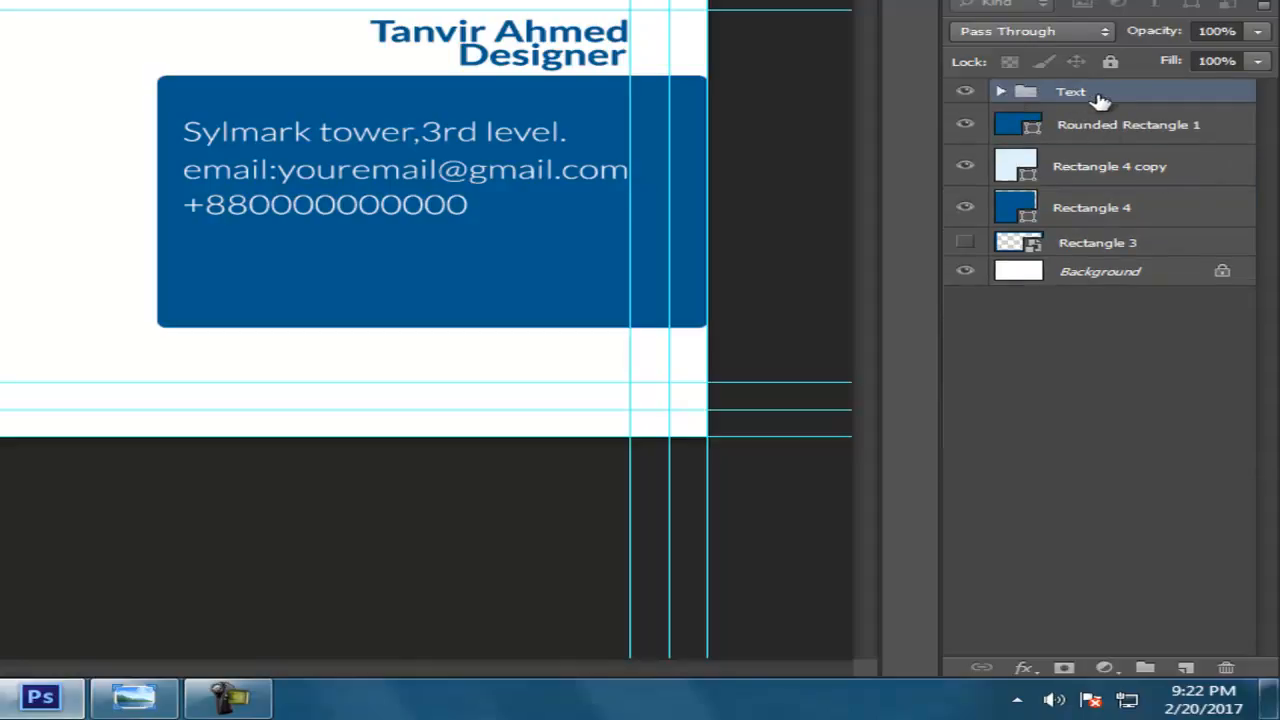
{"action": "left_click", "coordinate": [1001, 92]}
{"action": "left_click", "coordinate": [1001, 92]}
{"action": "left_click", "coordinate": [1002, 91]}
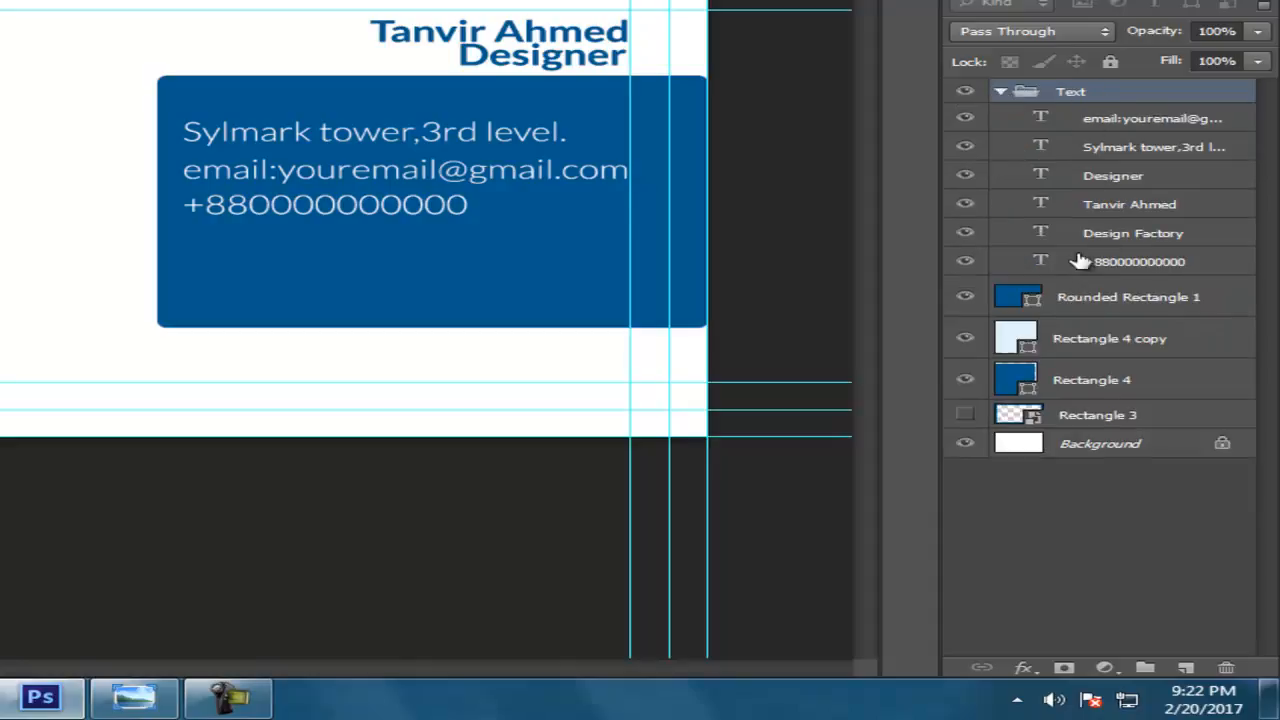
{"action": "left_click", "coordinate": [1001, 91]}
{"action": "left_click", "coordinate": [1090, 140]}
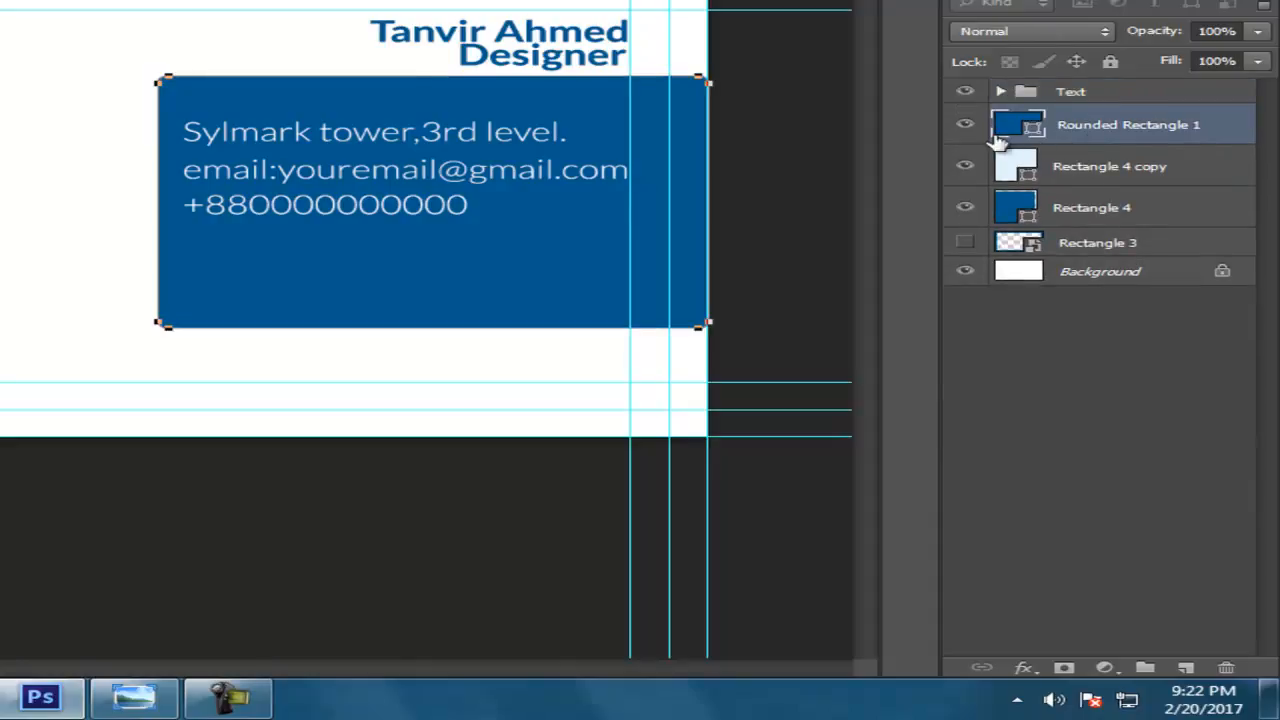
{"action": "left_click", "coordinate": [965, 125]}
{"action": "left_click", "coordinate": [965, 125]}
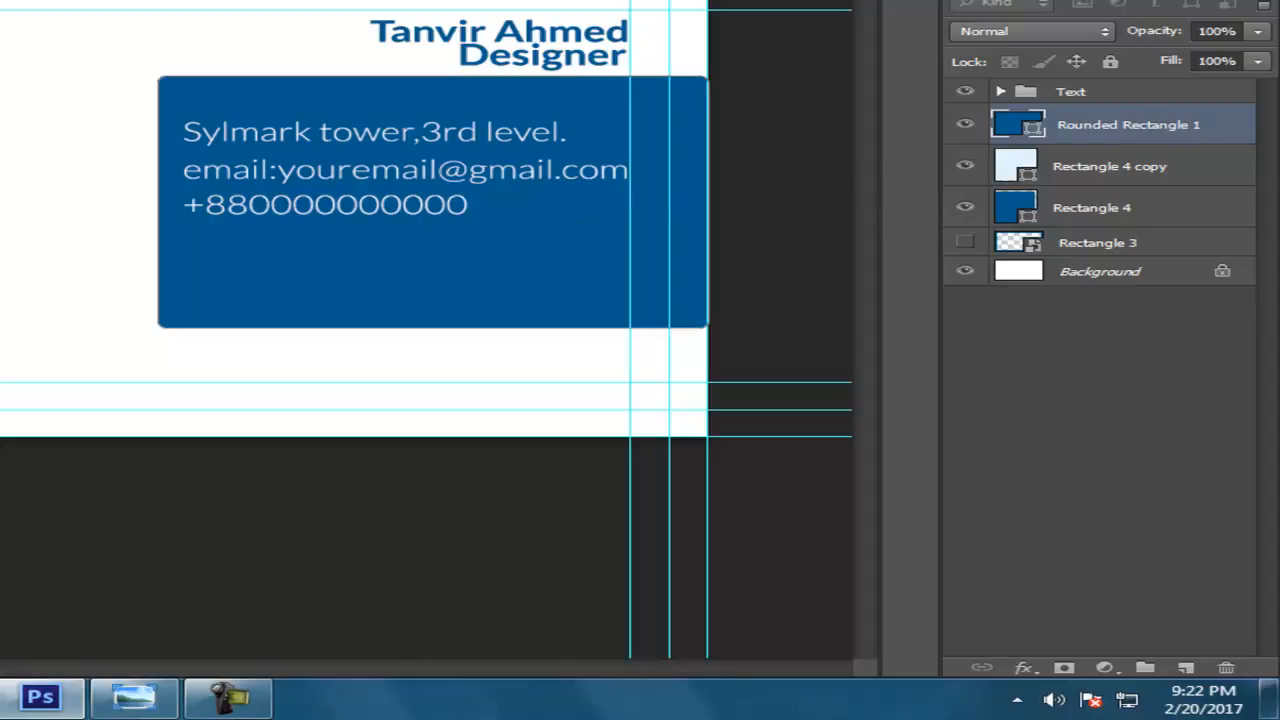
Convert Rectangle 4 copy, Rectangle 4 and Rounded Rectangle 1 into smart objects
{"action": "left_click", "coordinate": [1120, 168]}
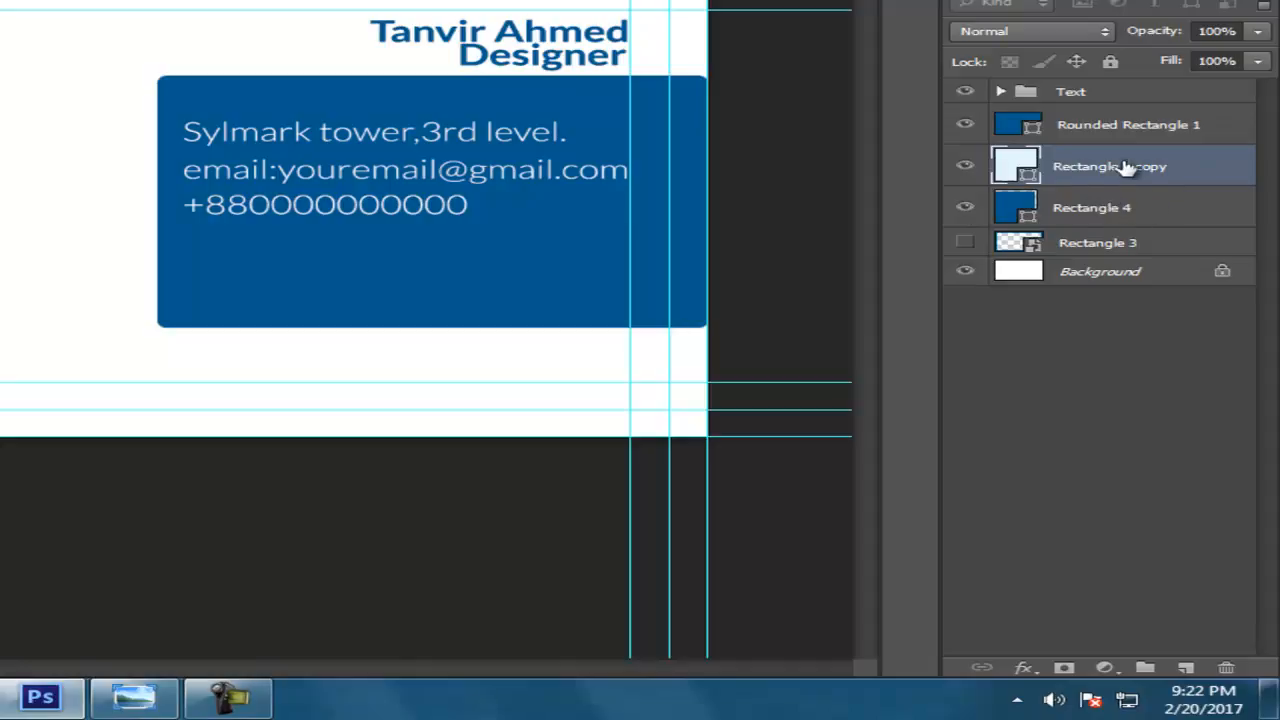
{"action": "right_click", "coordinate": [1133, 169]}
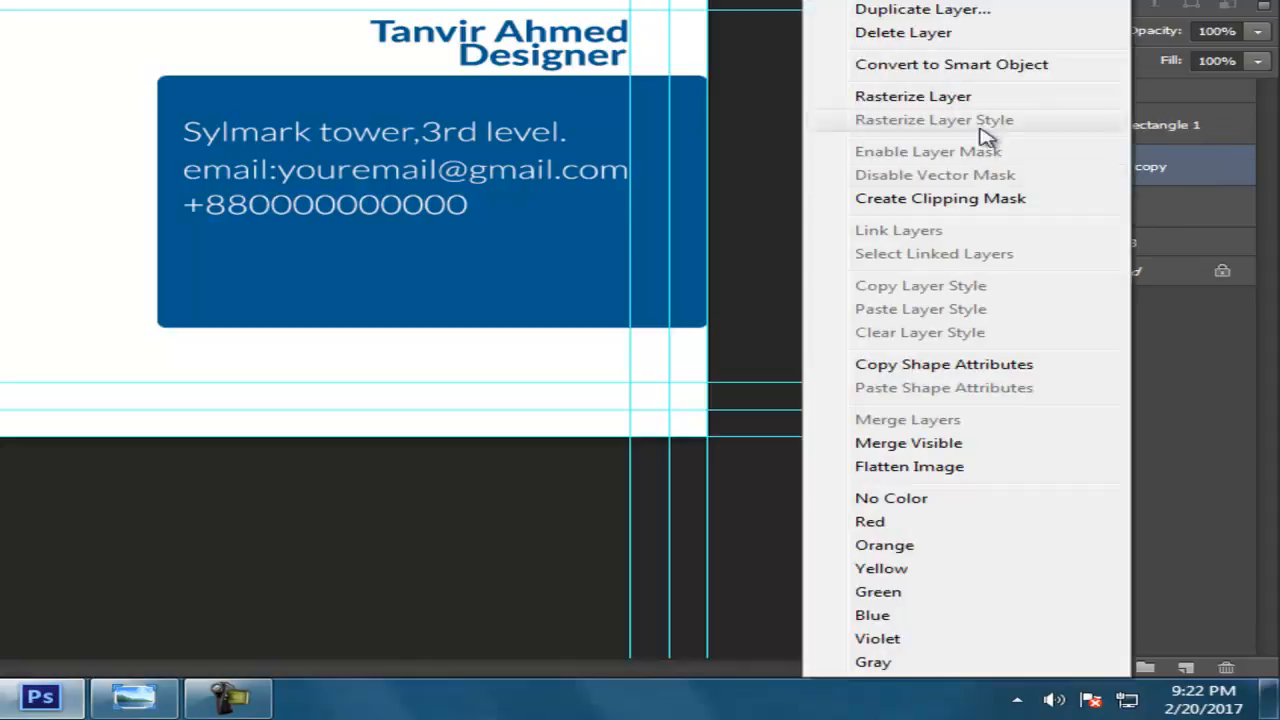
{"action": "left_click", "coordinate": [970, 63]}
{"action": "right_click", "coordinate": [1152, 200]}
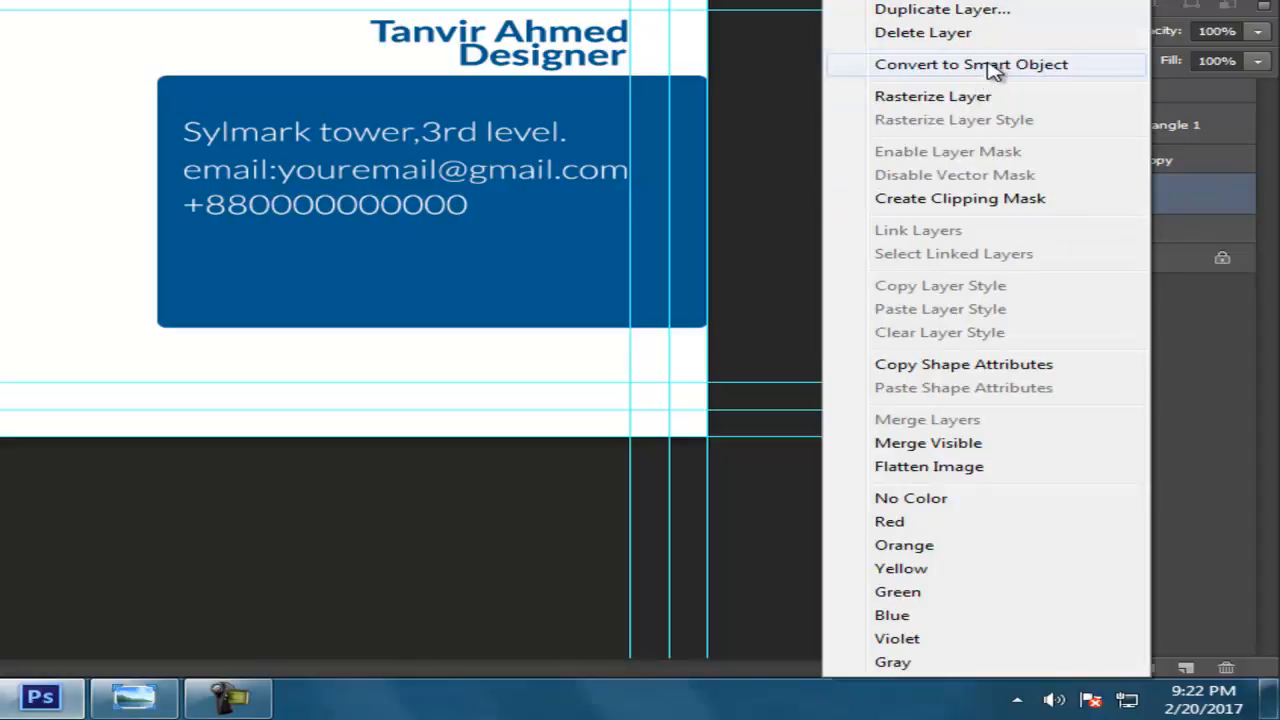
{"action": "left_click", "coordinate": [990, 63]}
{"action": "left_click", "coordinate": [1150, 126]}
{"action": "right_click", "coordinate": [1150, 126]}
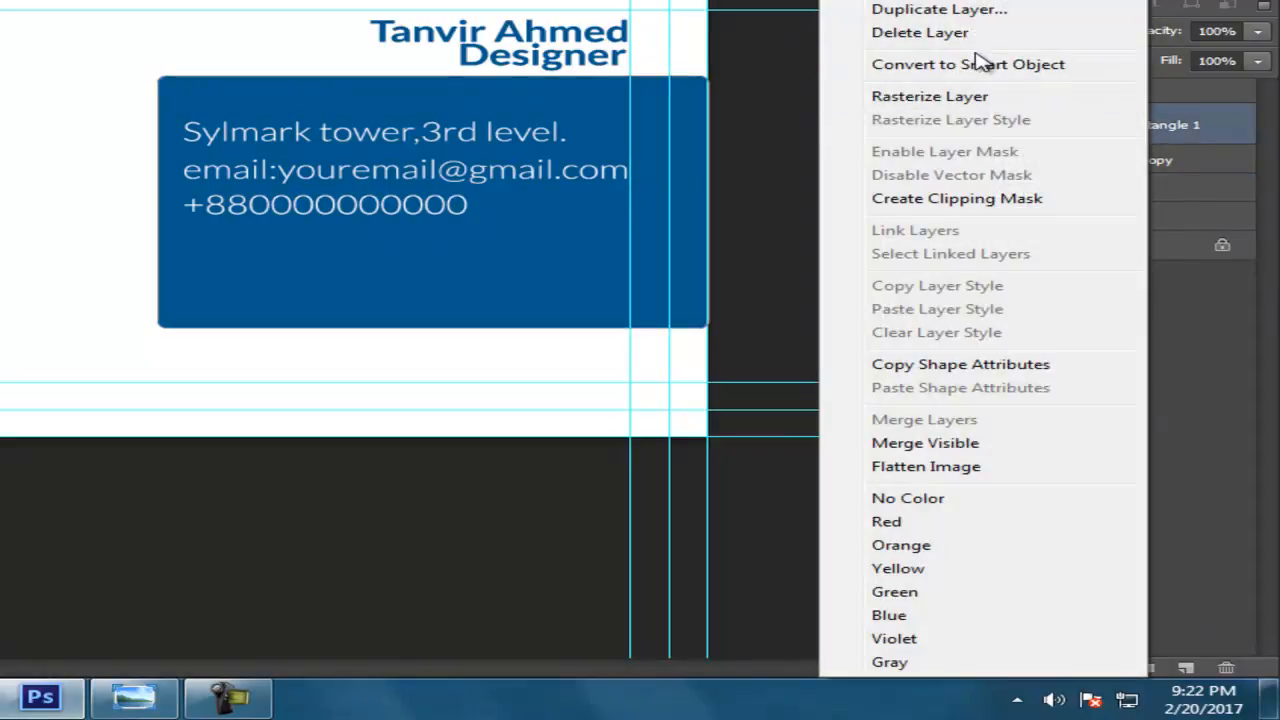
{"action": "left_click", "coordinate": [982, 60]}
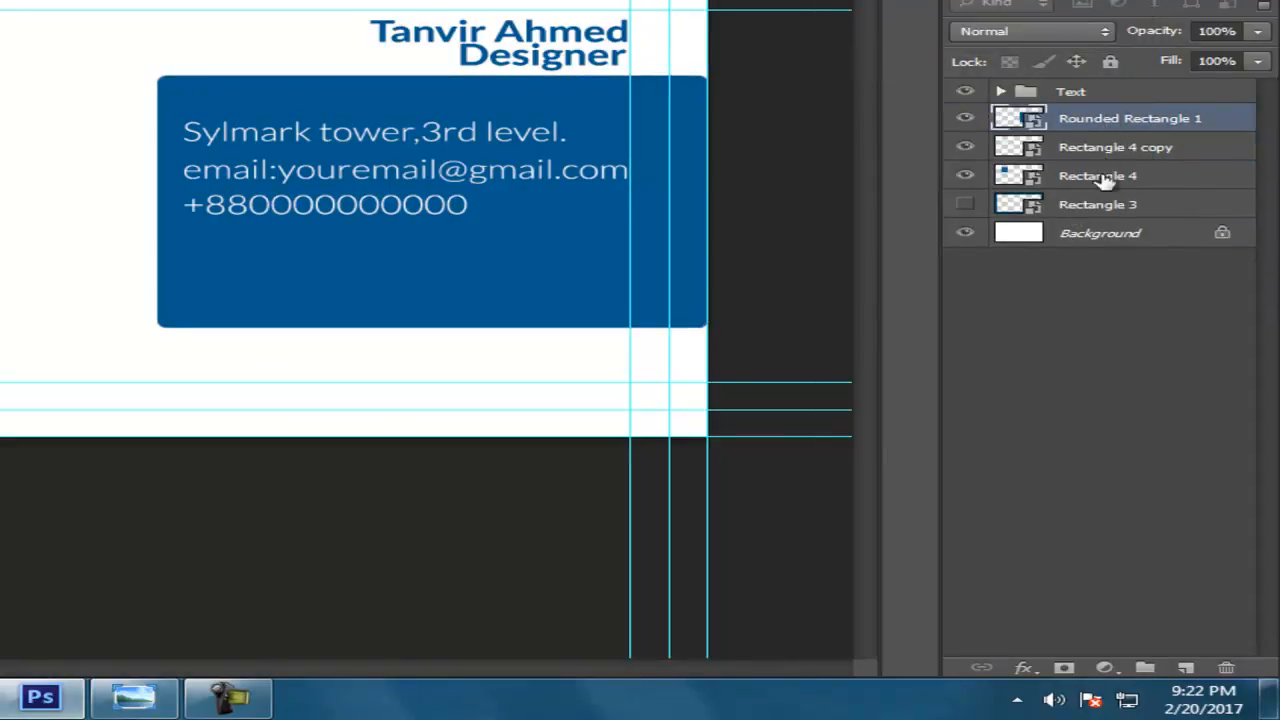
Rename the hidden Rectangle 3 layer to Bleed
{"action": "left_click", "coordinate": [966, 205]}
{"action": "left_click", "coordinate": [967, 206]}
{"action": "double_click", "coordinate": [1100, 205]}
{"action": "type", "text": "Bleed"}
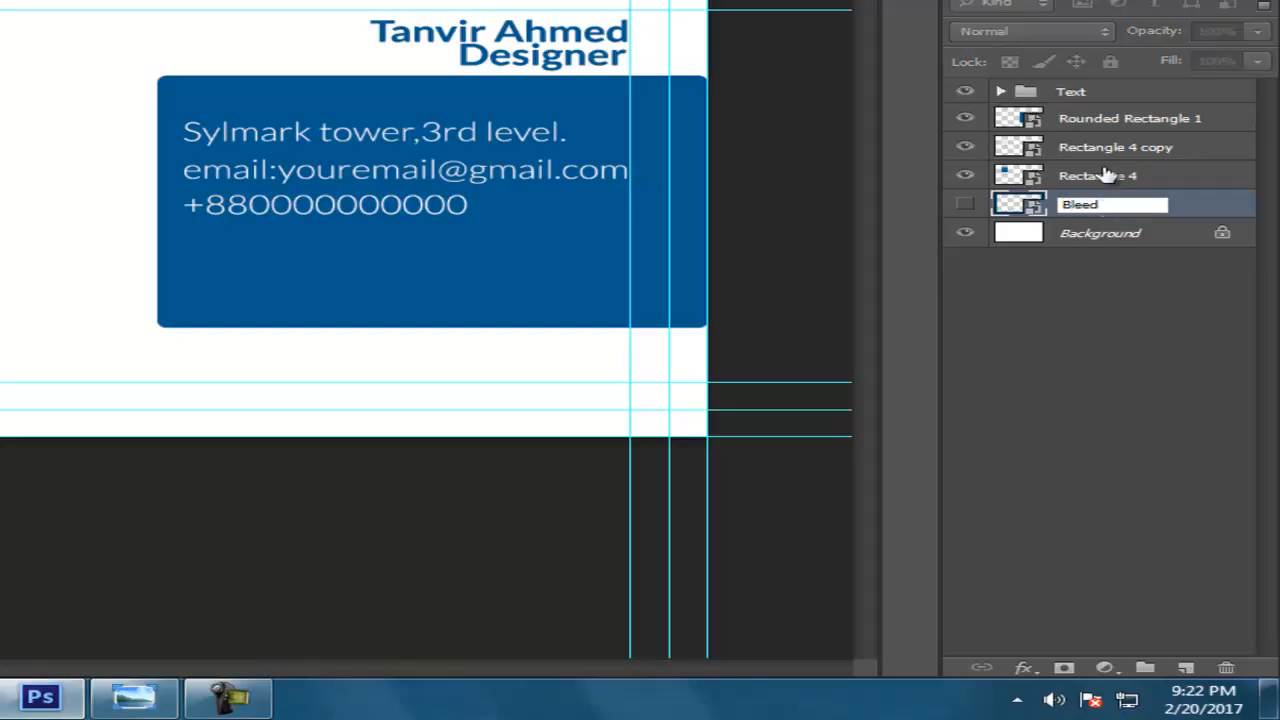
{"action": "left_click", "coordinate": [1100, 175]}
Create a group named shapes and move Rounded Rectangle 1, Rectangle 4 copy and Rectangle 4 into it
{"action": "left_click", "coordinate": [1095, 120]}
{"action": "left_click", "coordinate": [1097, 177]}
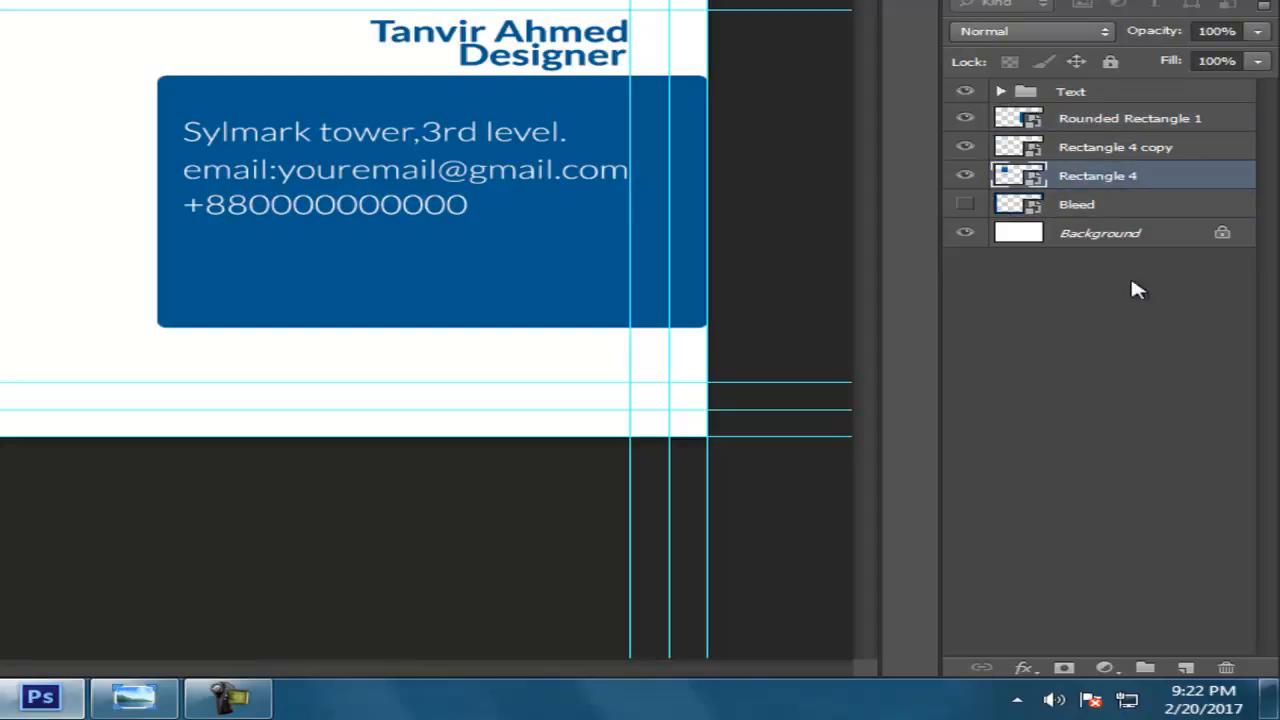
{"action": "left_click", "coordinate": [1145, 667]}
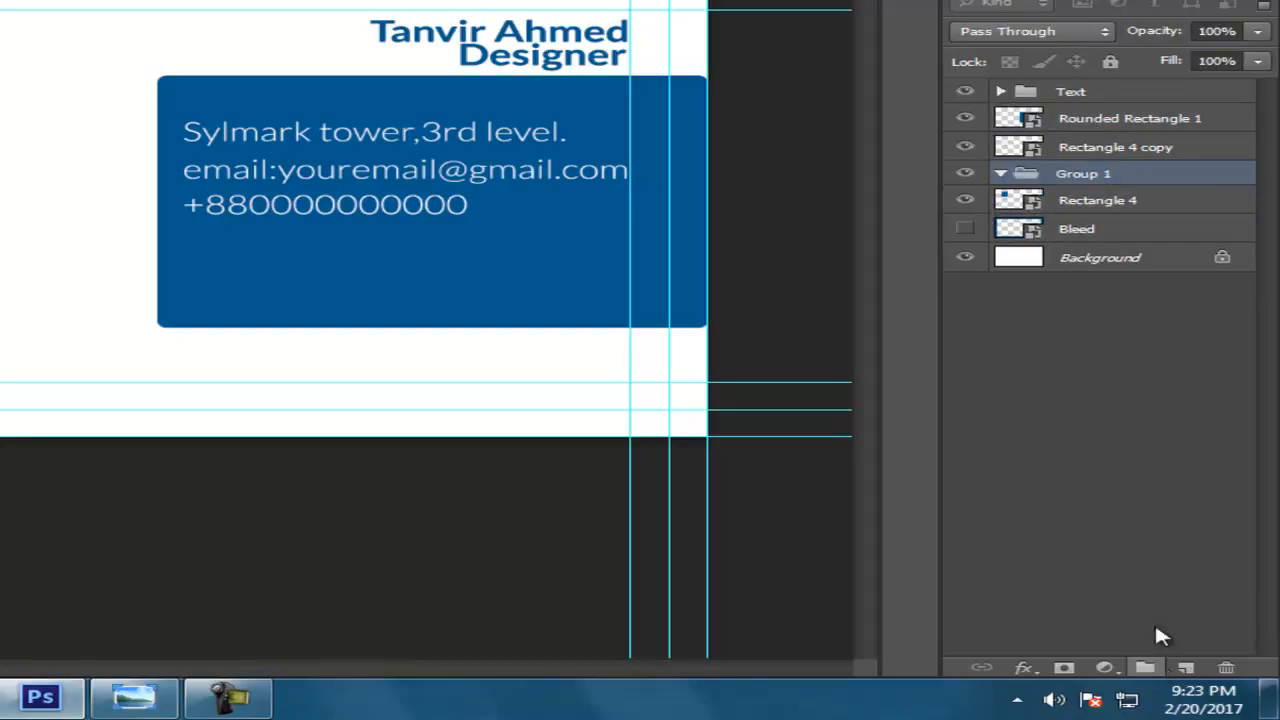
{"action": "double_click", "coordinate": [1086, 175]}
{"action": "type", "text": "s"}
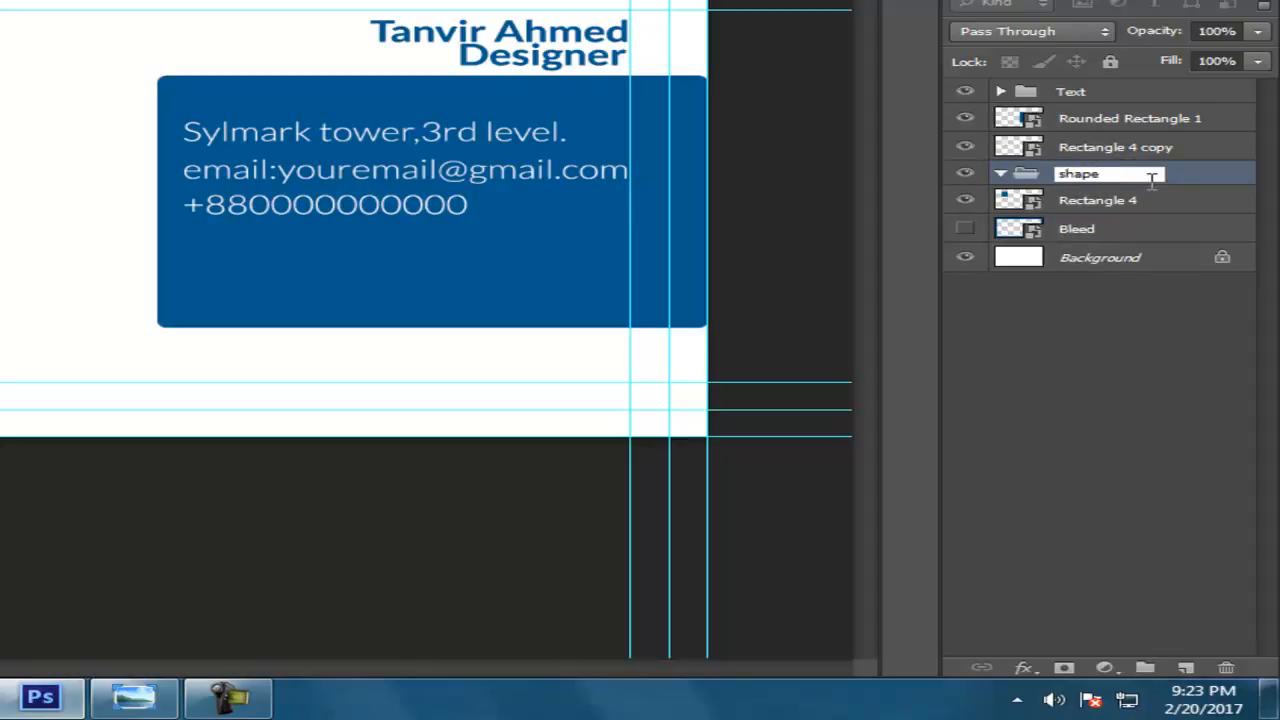
{"action": "left_click_drag", "start_coordinate": [1129, 132], "coordinate": [1134, 191]}
{"action": "left_click_drag", "start_coordinate": [1103, 123], "coordinate": [1106, 160]}
{"action": "left_click_drag", "start_coordinate": [1103, 208], "coordinate": [1105, 186]}
Review the Text and shapes groups' contents, leaving both collapsed
{"action": "left_click", "coordinate": [1000, 116]}
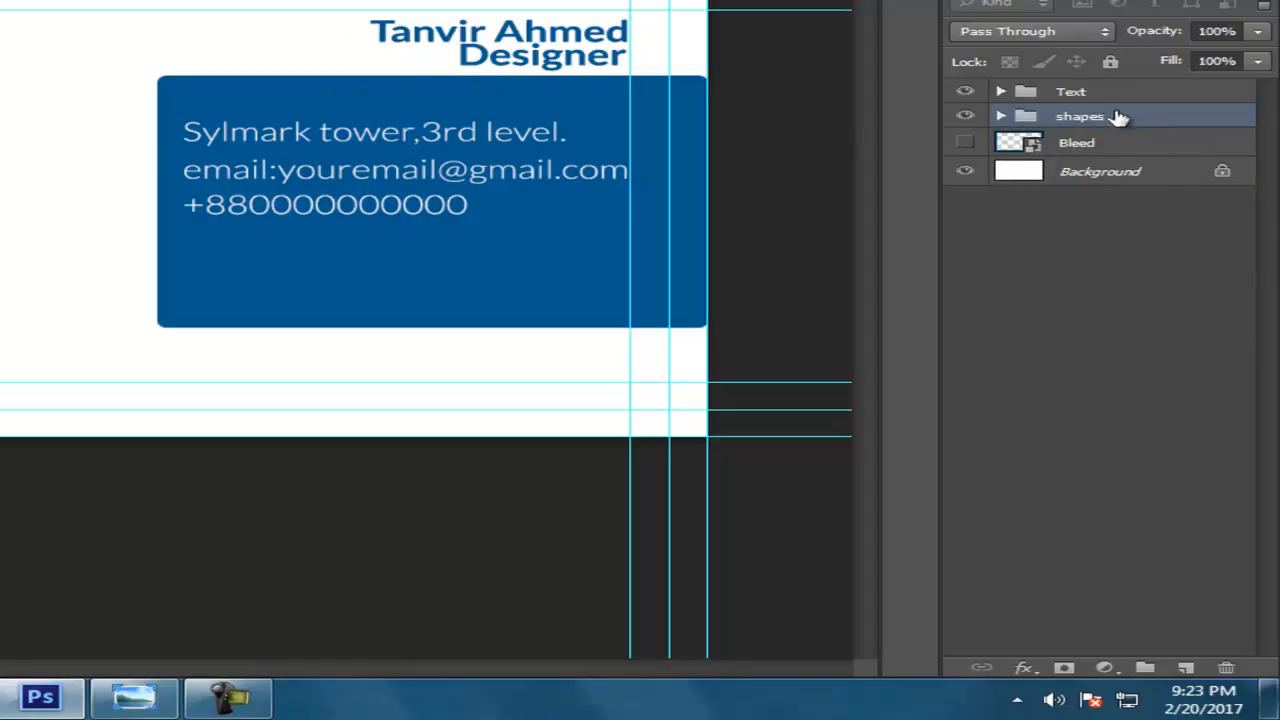
{"action": "left_click", "coordinate": [1001, 92]}
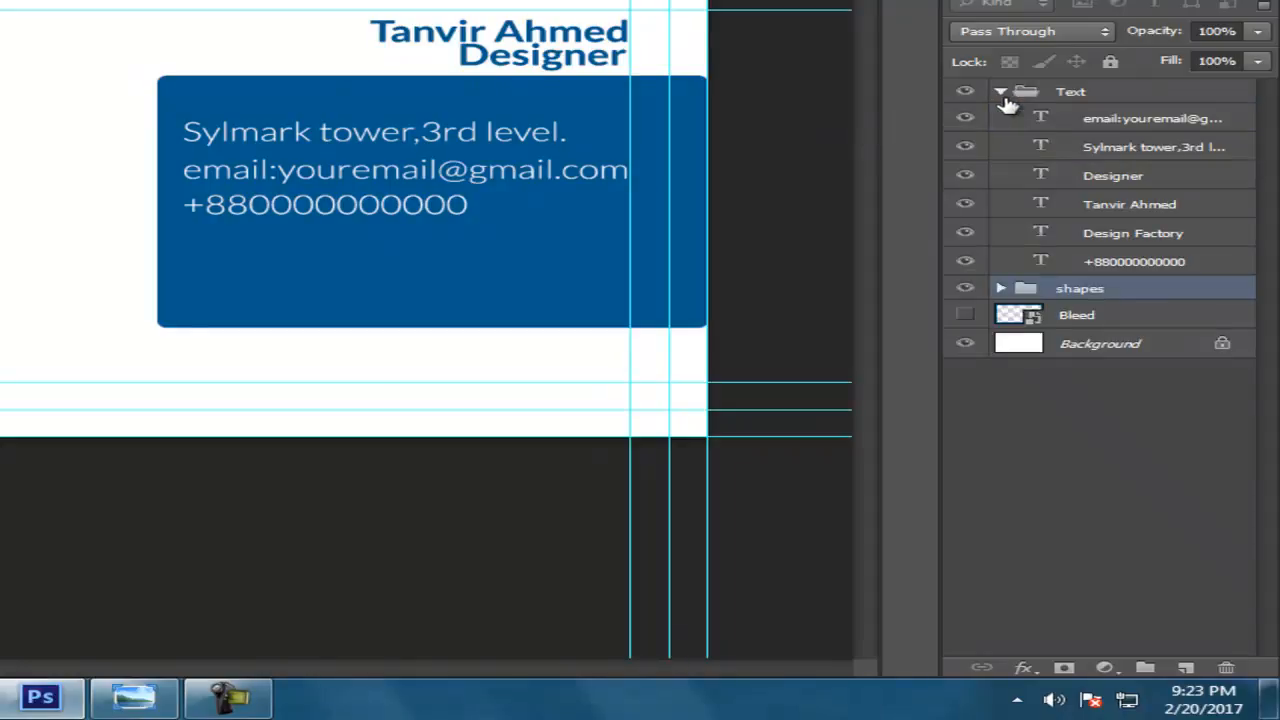
{"action": "left_click", "coordinate": [1001, 92]}
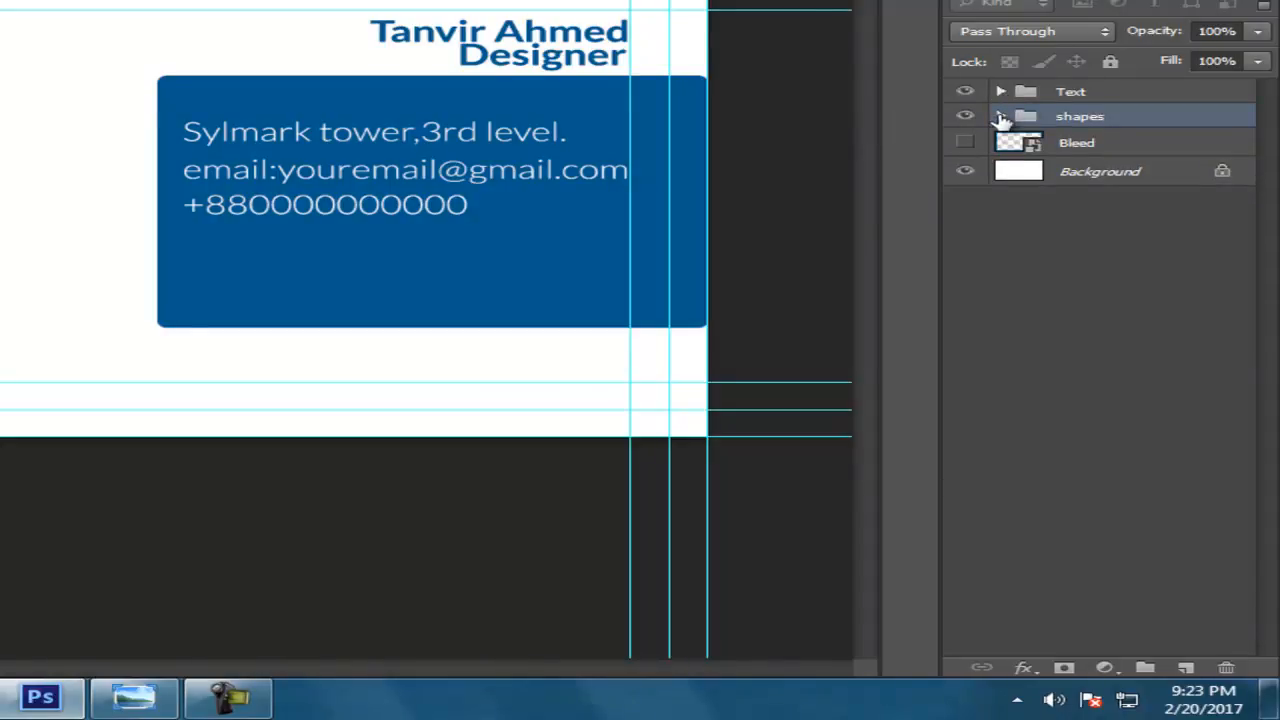
{"action": "left_click", "coordinate": [1001, 117]}
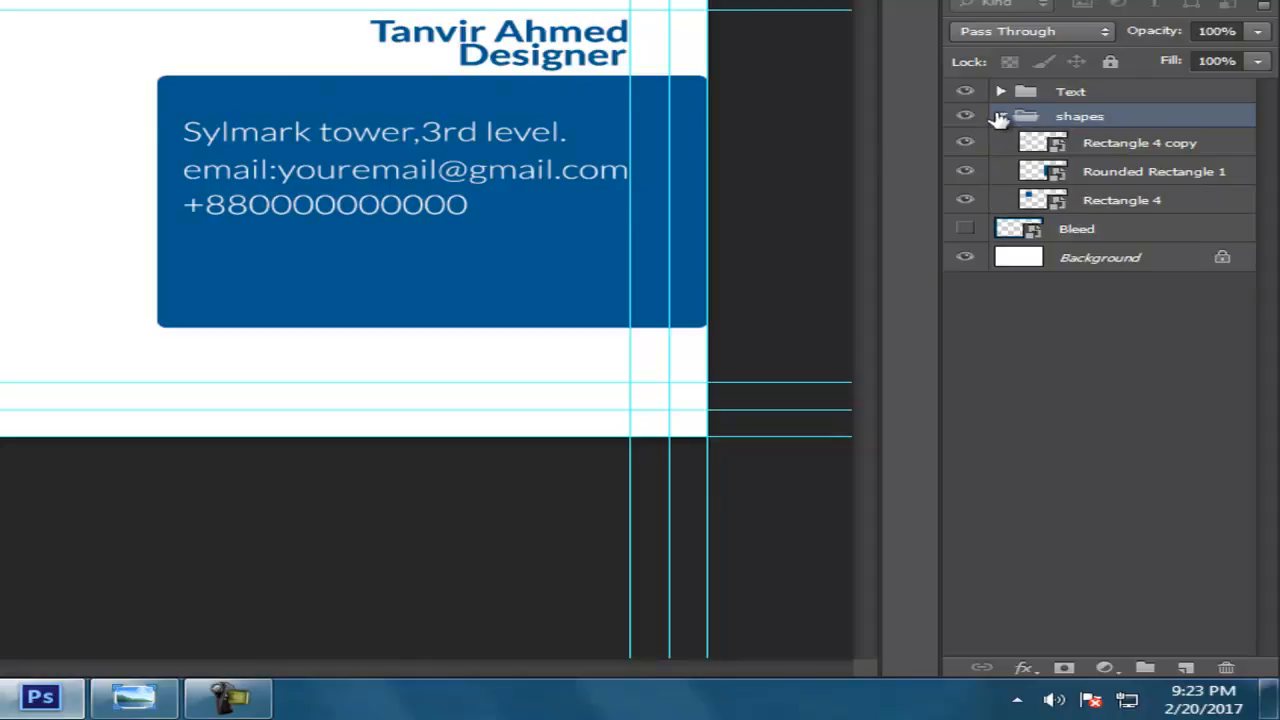
{"action": "left_click", "coordinate": [1001, 117]}
Fill the logo's inner square pink inside the Rectangle 4 copy smart object, then close it
{"action": "double_click", "coordinate": [1008, 118]}
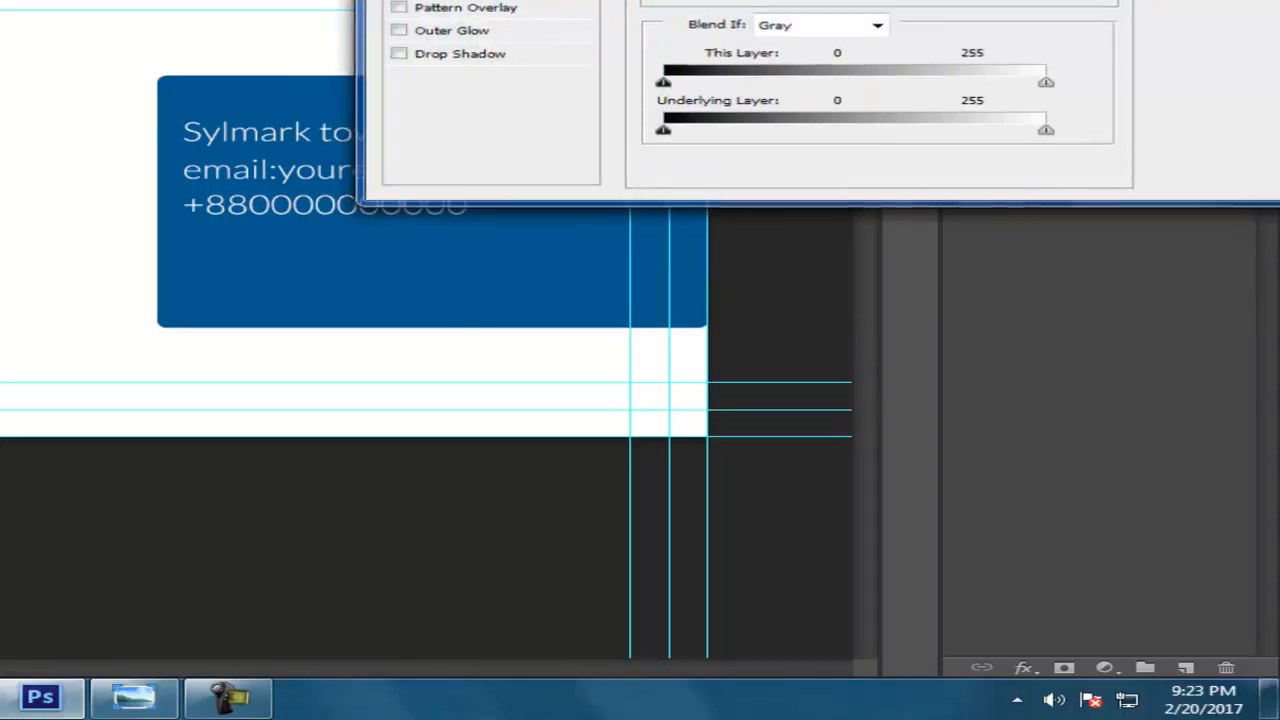
{"action": "key", "text": "Escape"}
{"action": "left_click", "coordinate": [1001, 117]}
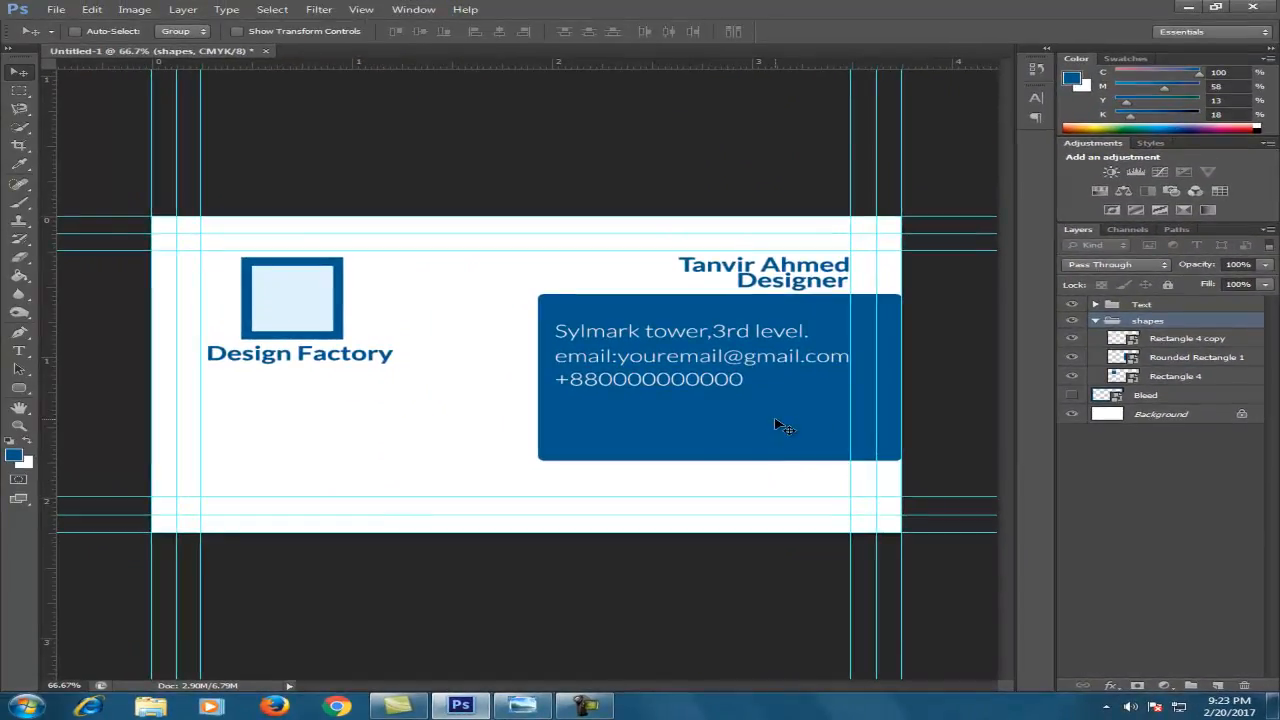
{"action": "double_click", "coordinate": [1122, 339]}
{"action": "left_click", "coordinate": [718, 298]}
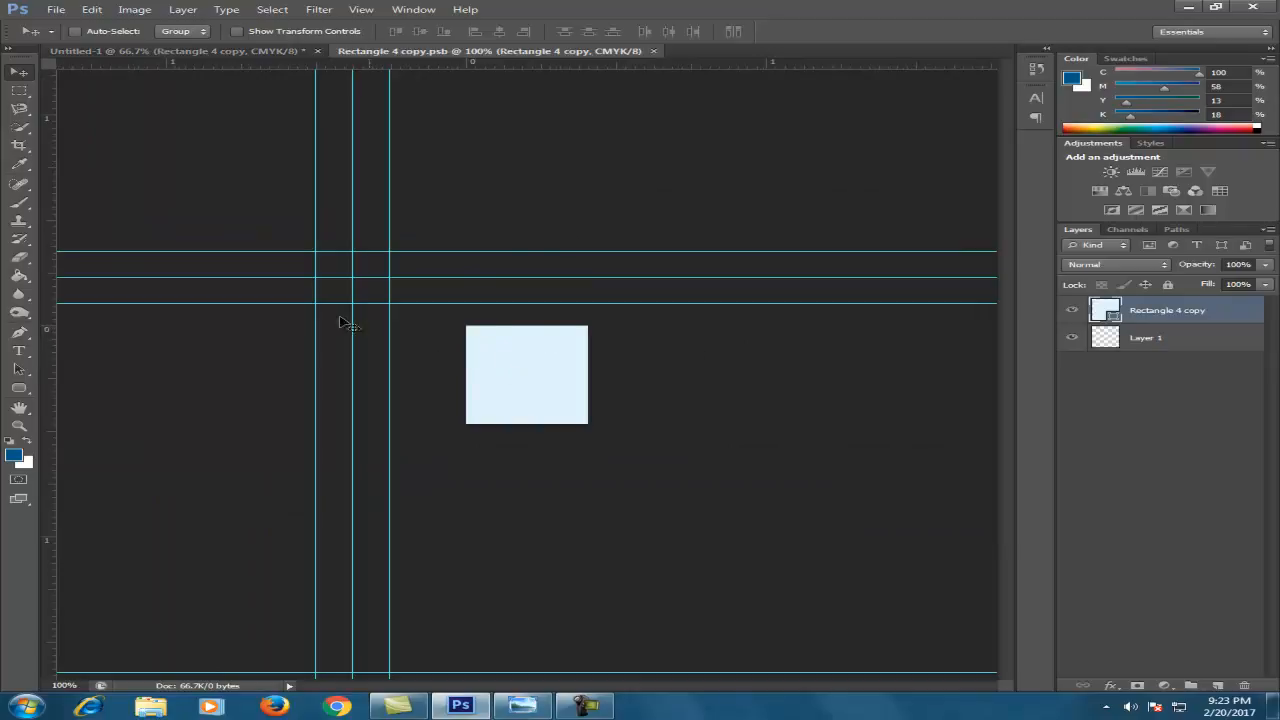
{"action": "left_click", "coordinate": [1225, 128]}
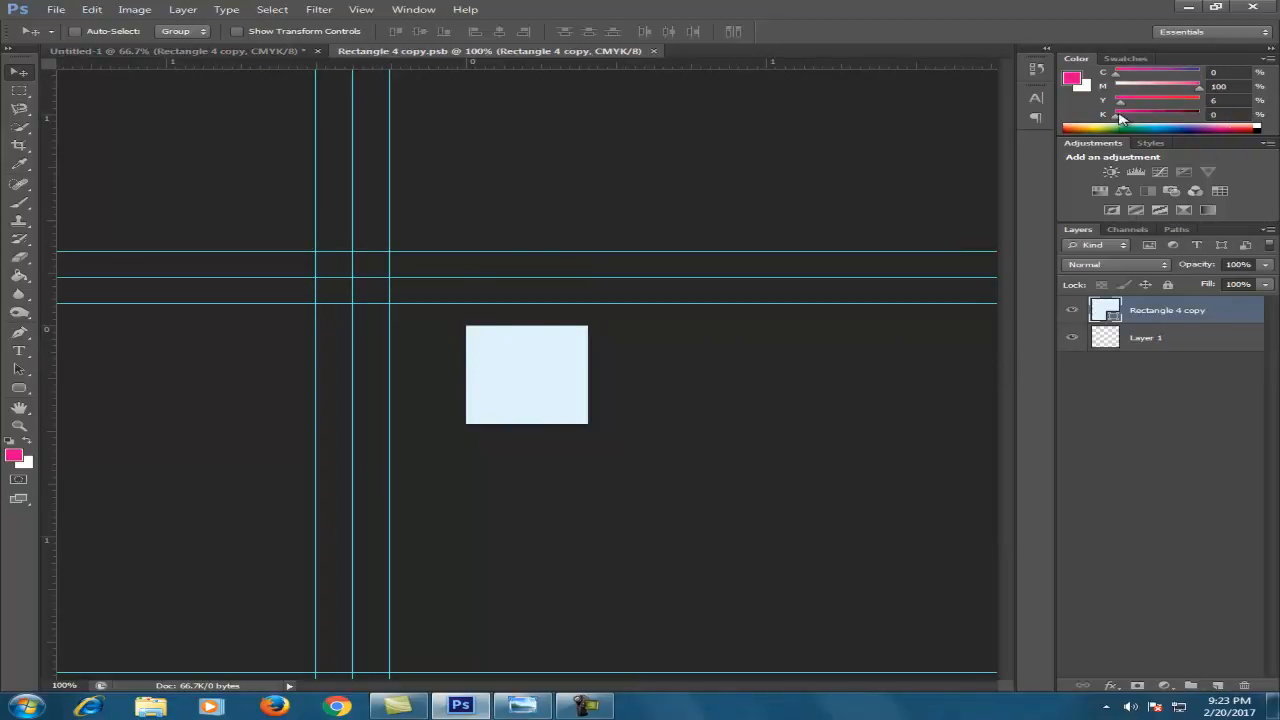
{"action": "key", "text": "alt+BackSpace"}
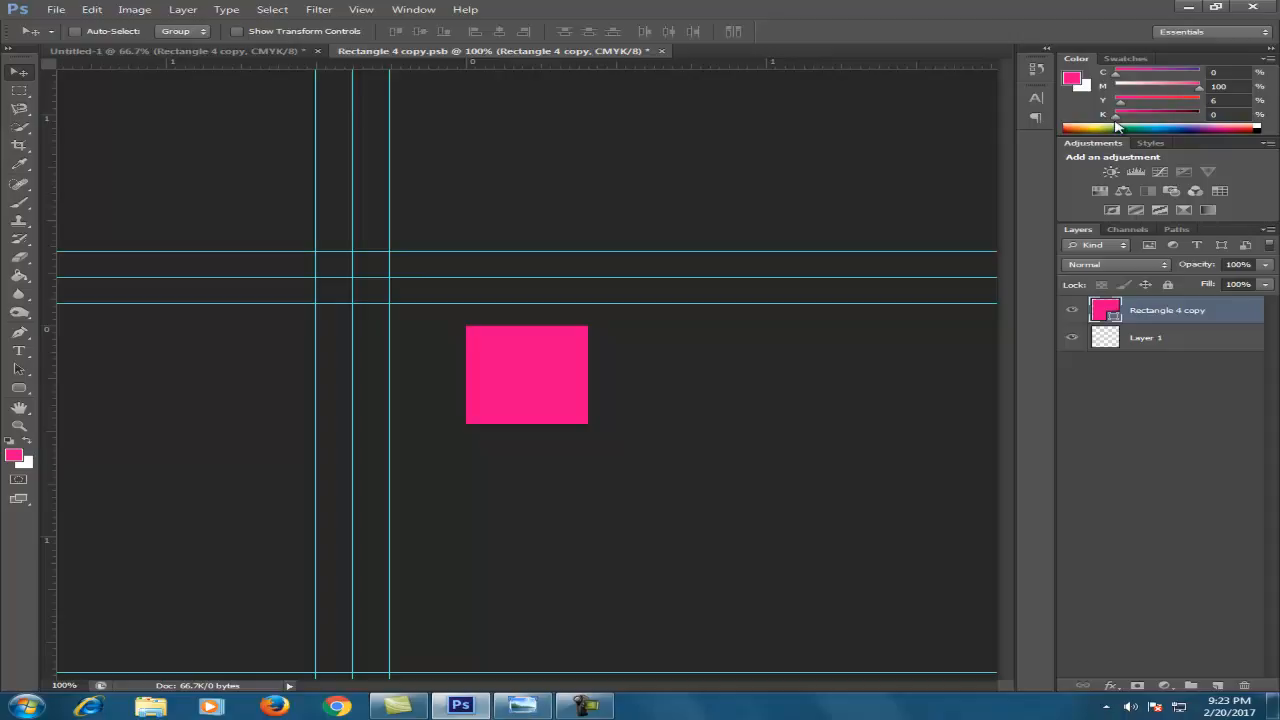
{"action": "left_click", "coordinate": [652, 51]}
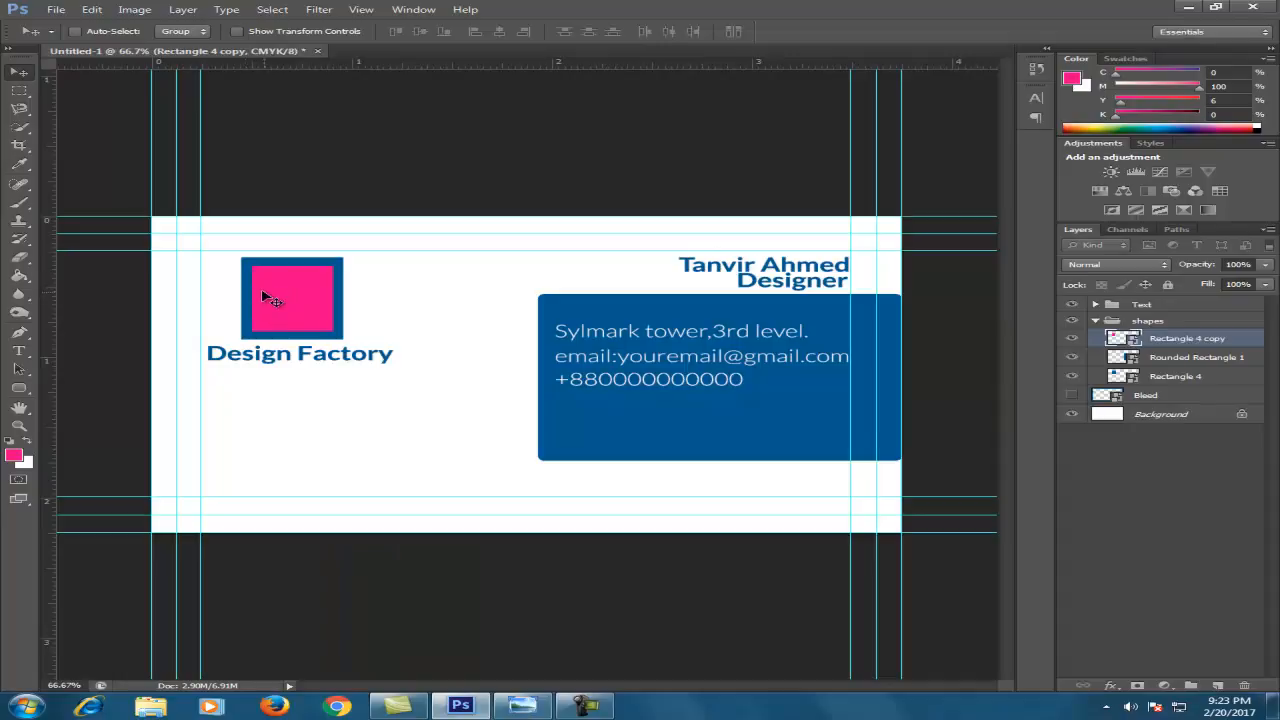
Change the Rounded Rectangle 1 panel fill to bright saturated pink, save, and close the smart object
{"action": "double_click", "coordinate": [1134, 366]}
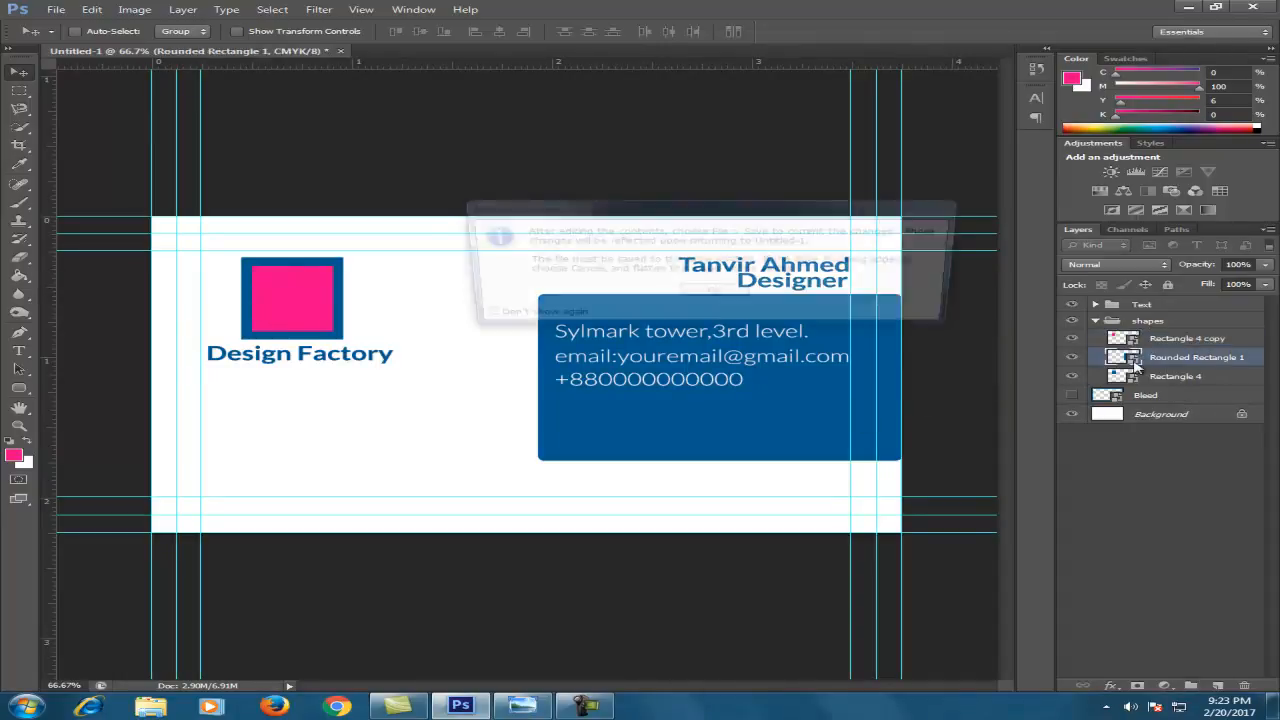
{"action": "left_click", "coordinate": [733, 292]}
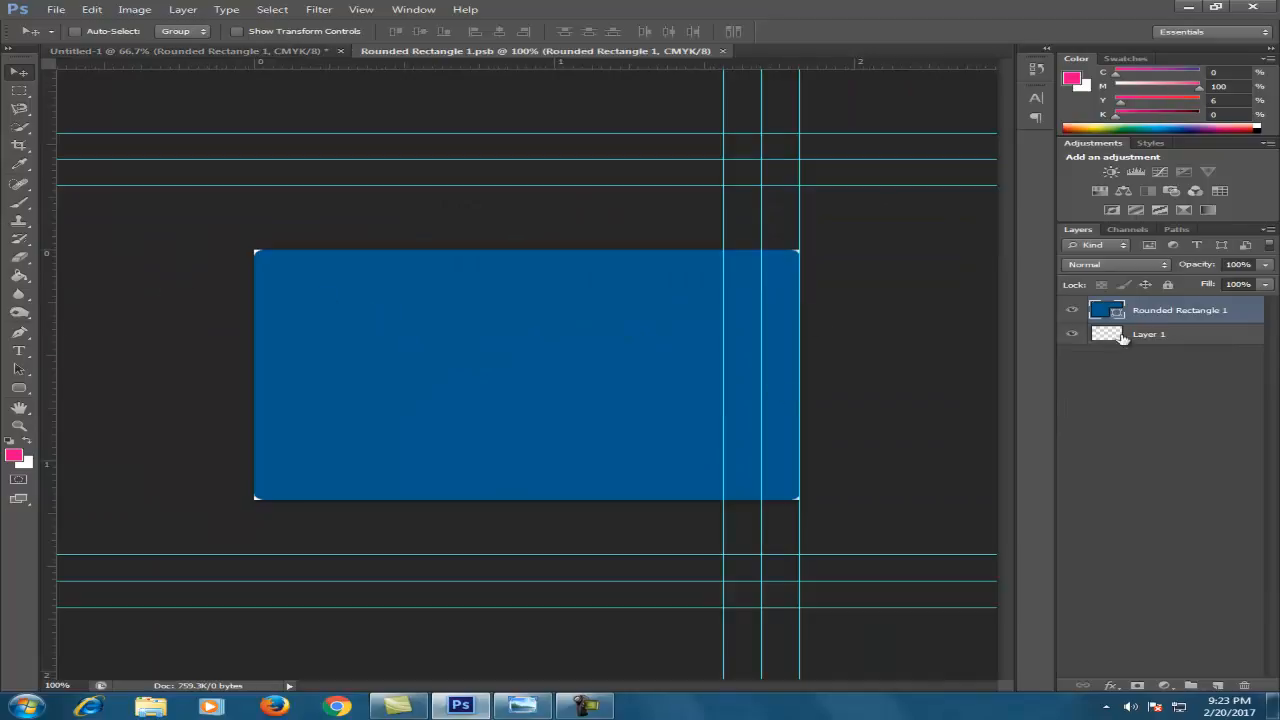
{"action": "double_click", "coordinate": [1117, 313]}
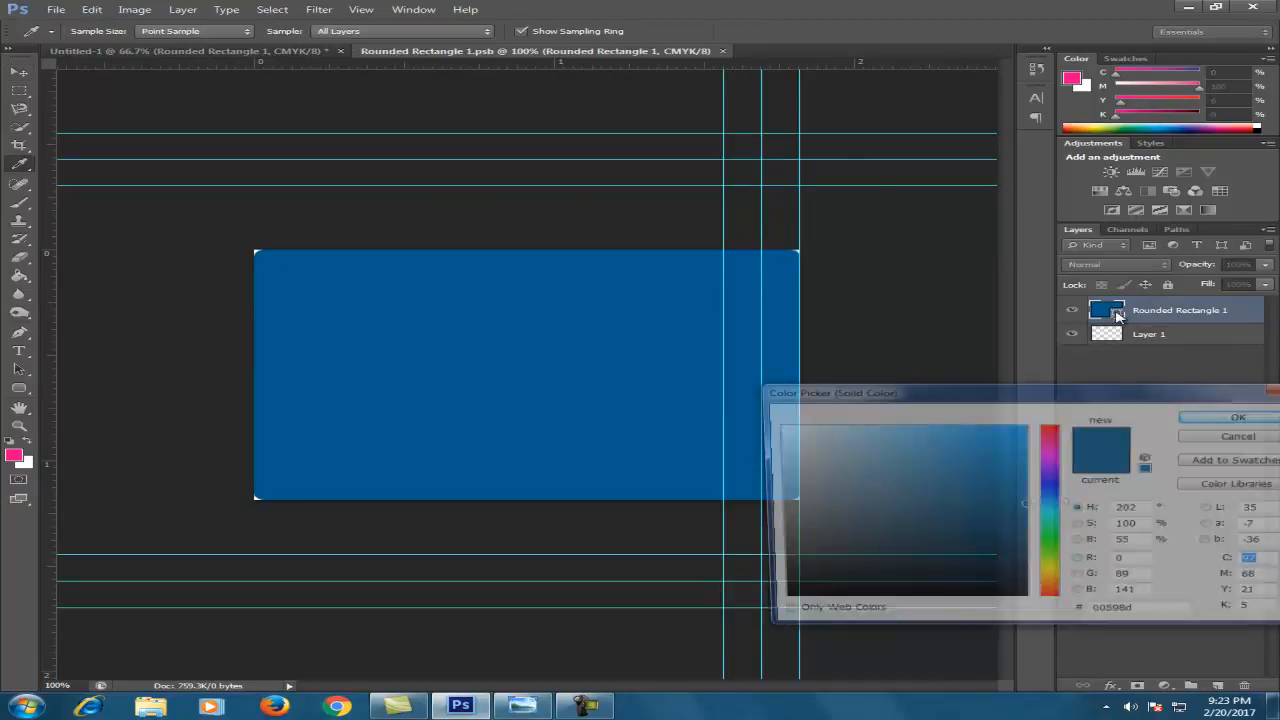
{"action": "left_click", "coordinate": [1018, 450]}
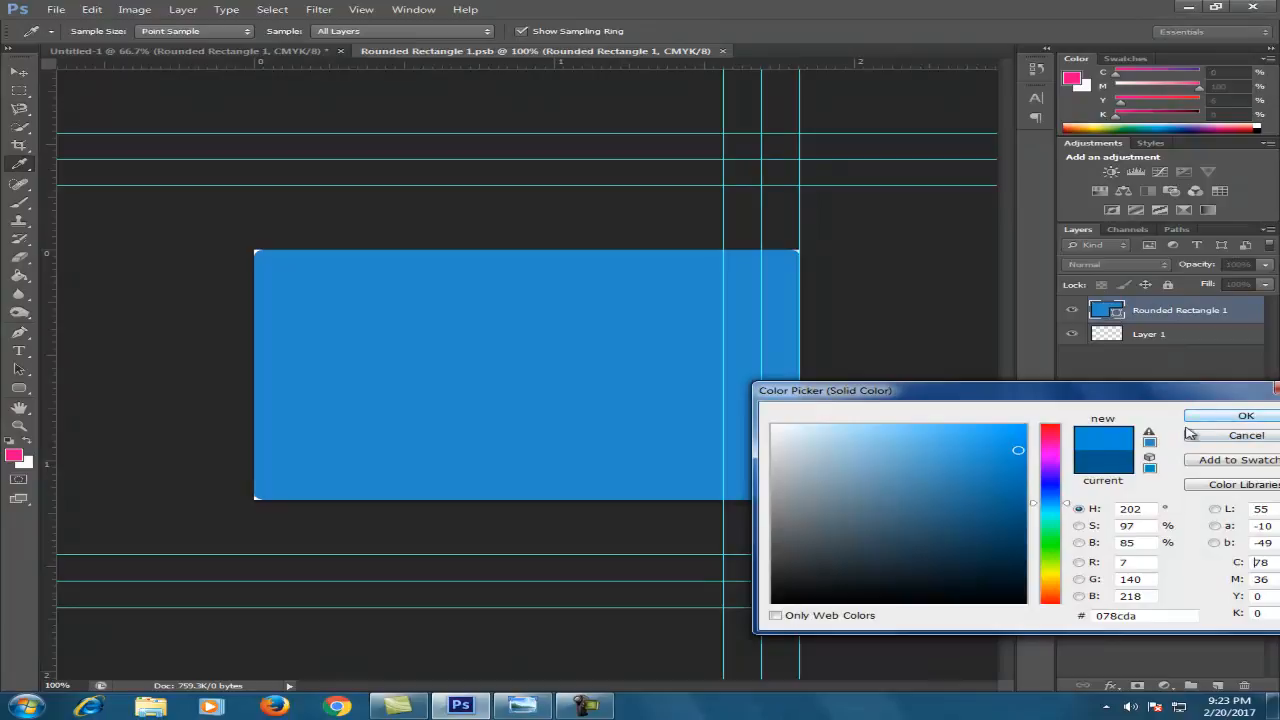
{"action": "left_click", "coordinate": [1050, 450]}
{"action": "left_click", "coordinate": [1022, 426]}
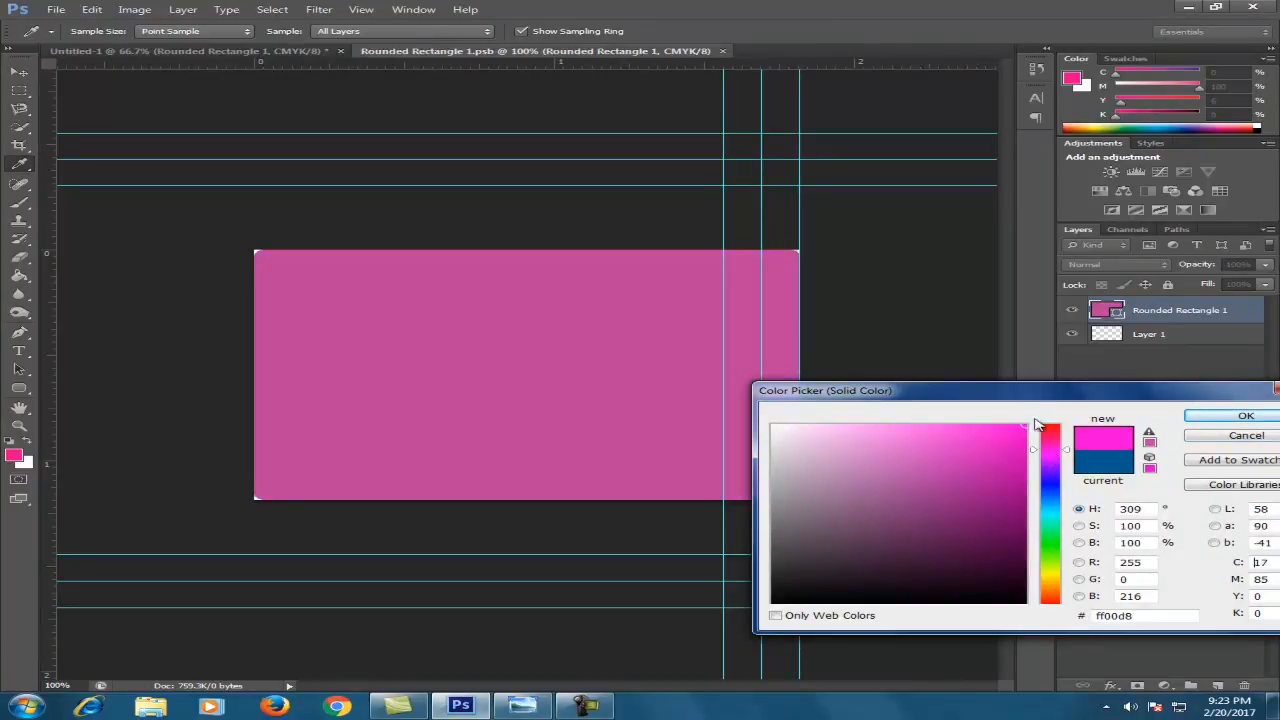
{"action": "left_click", "coordinate": [1246, 416]}
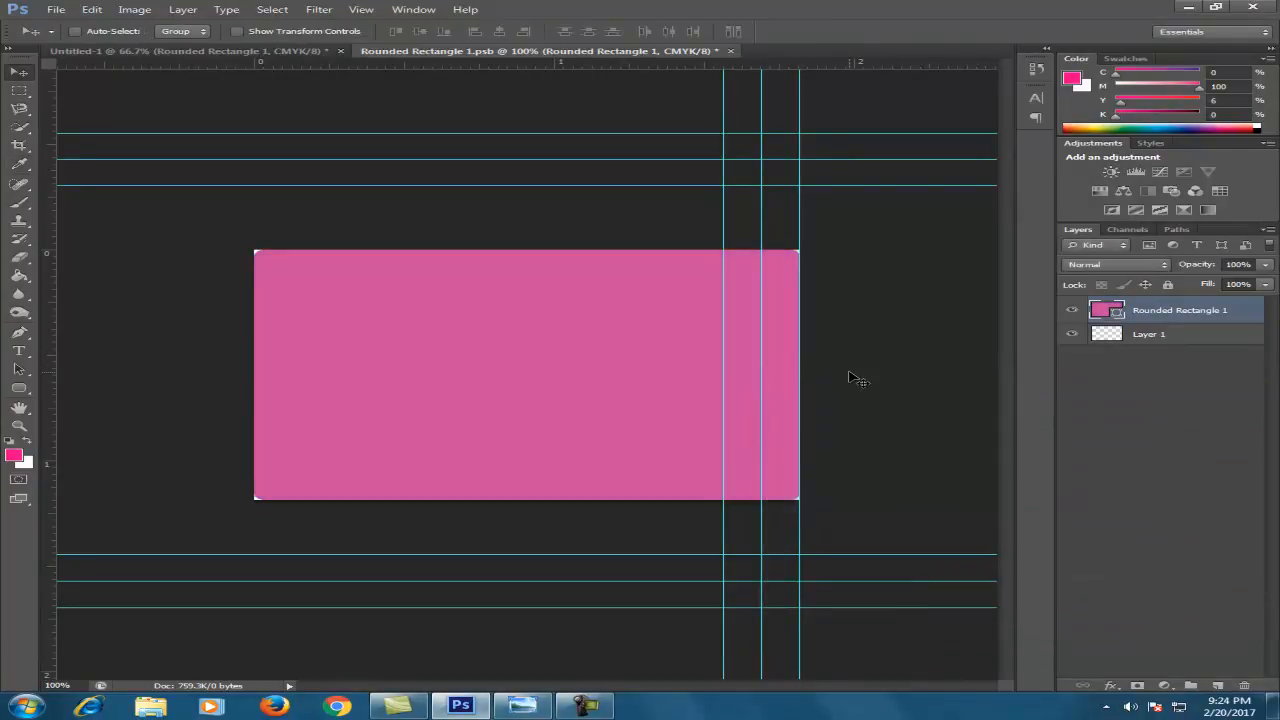
{"action": "key", "text": "ctrl+s"}
{"action": "left_click", "coordinate": [723, 51]}
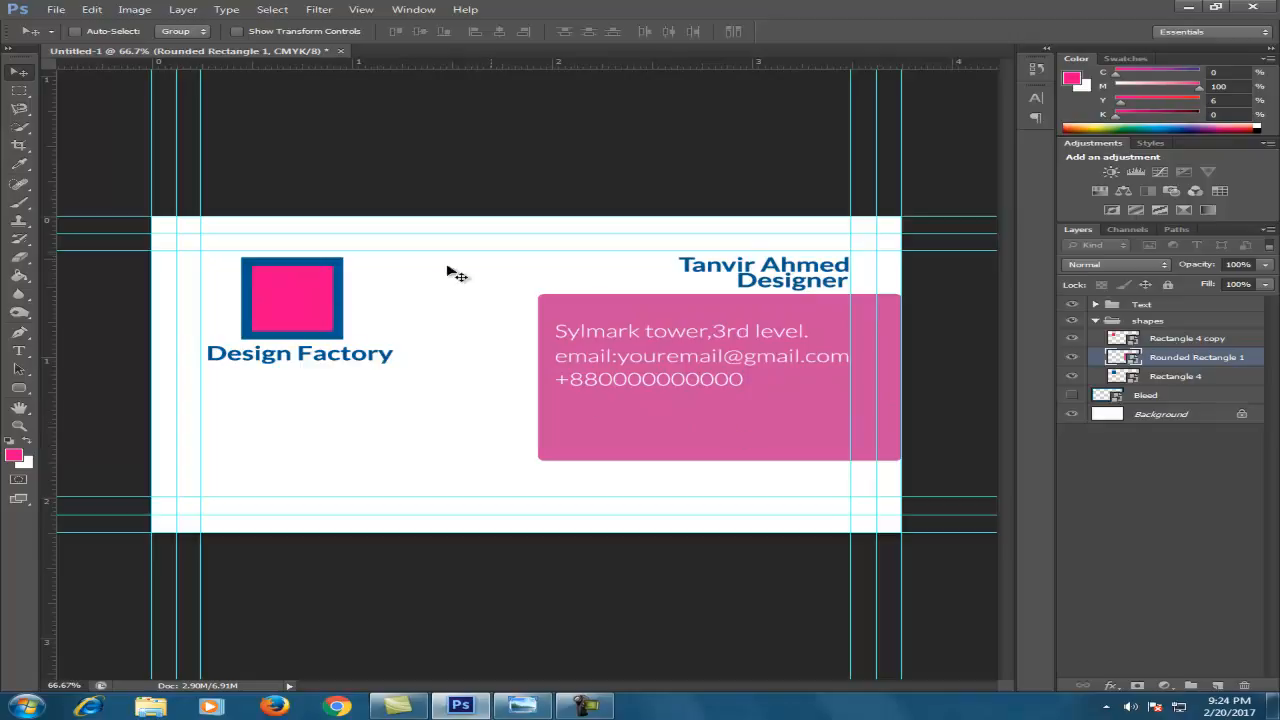
{"action": "left_click", "coordinate": [1096, 321]}
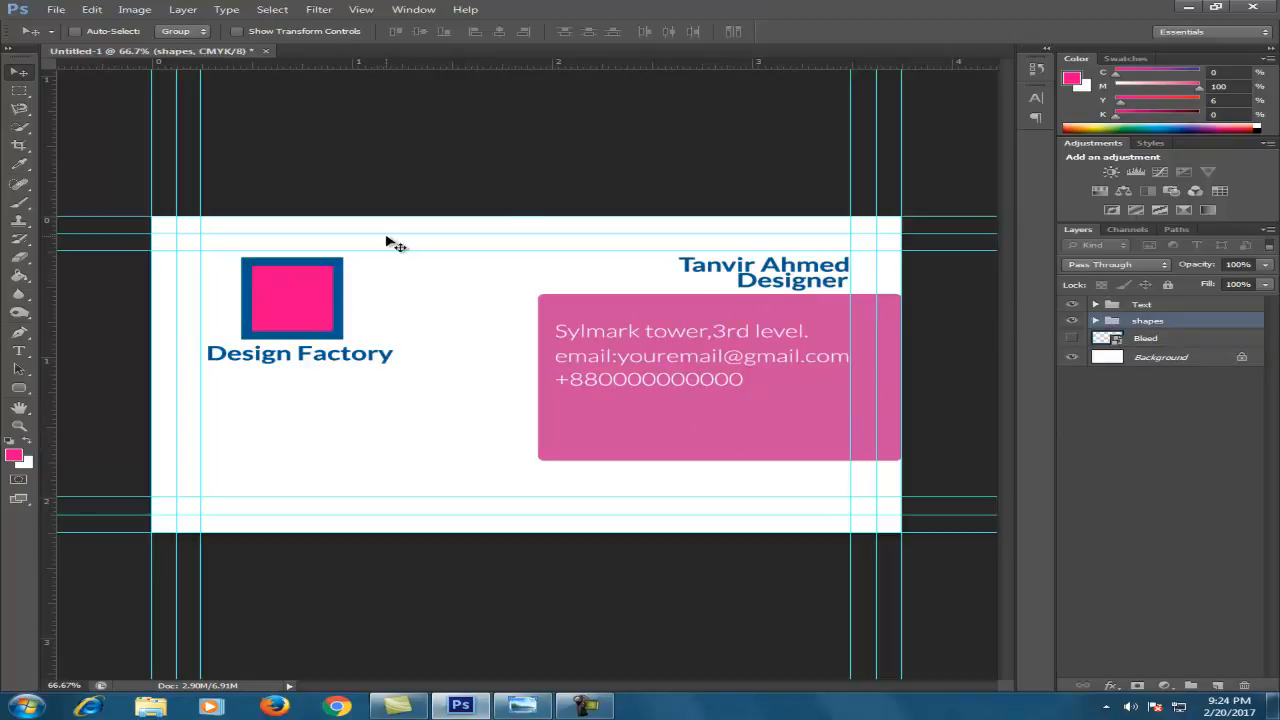